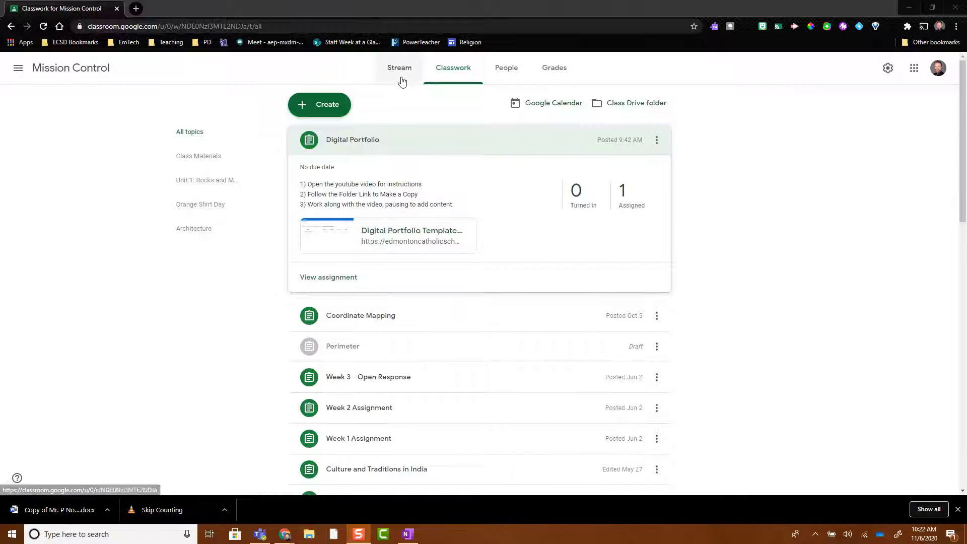
Open the Digital Portfolio Template link from the assignment and choose OneDrive's EmTech folder as the copy destination for its notebook
{"action": "left_click", "coordinate": [393, 237]}
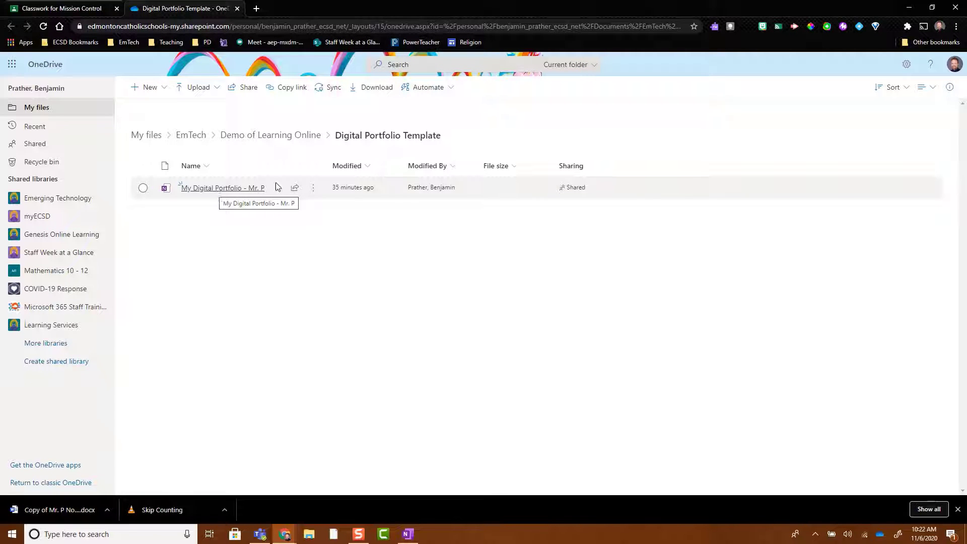
{"action": "left_click", "coordinate": [313, 189]}
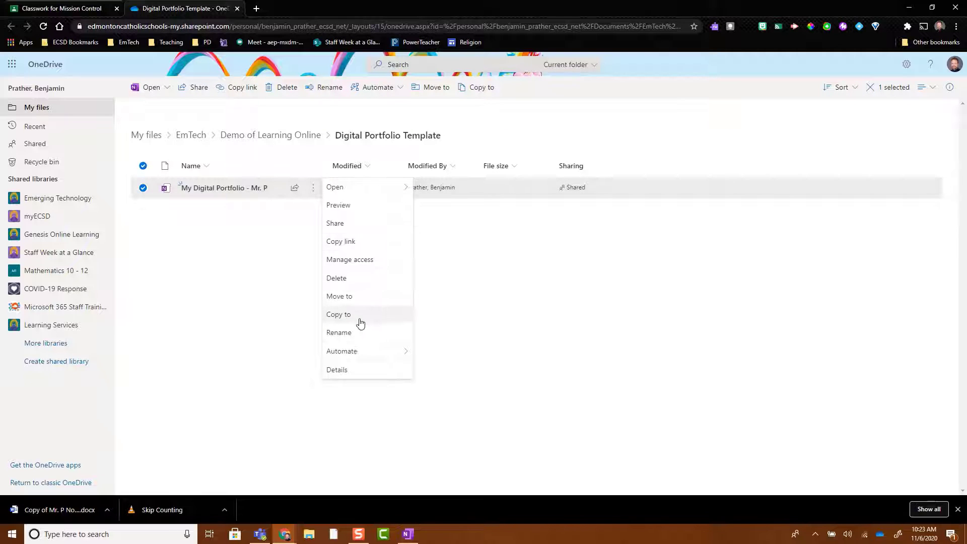
{"action": "left_click", "coordinate": [339, 315]}
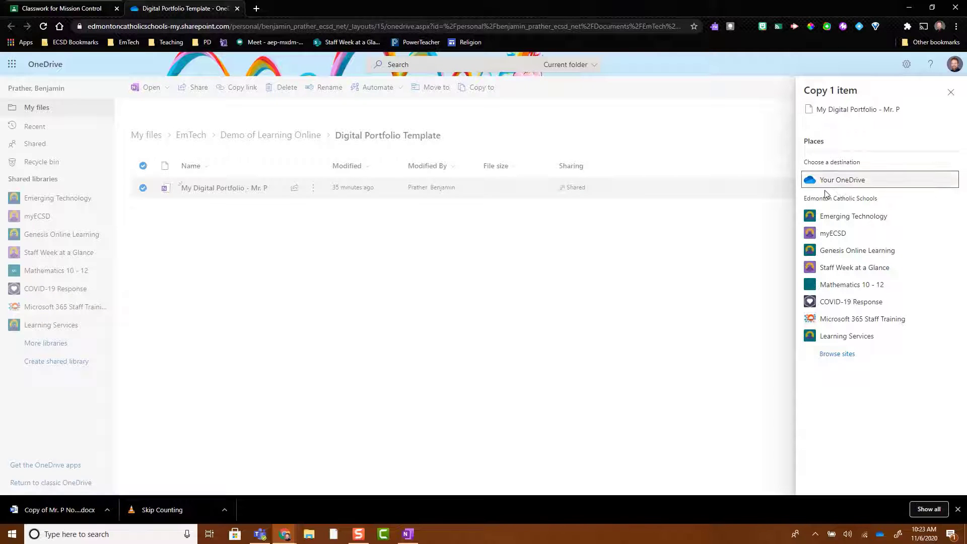
{"action": "left_click", "coordinate": [833, 183]}
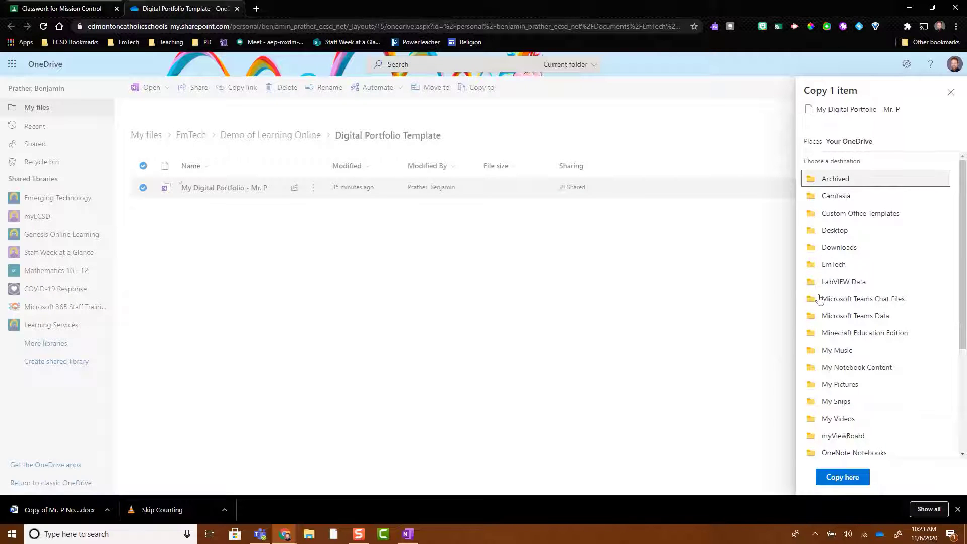
{"action": "scroll", "coordinate": [866, 298], "scroll_direction": "down", "scroll_amount": 1}
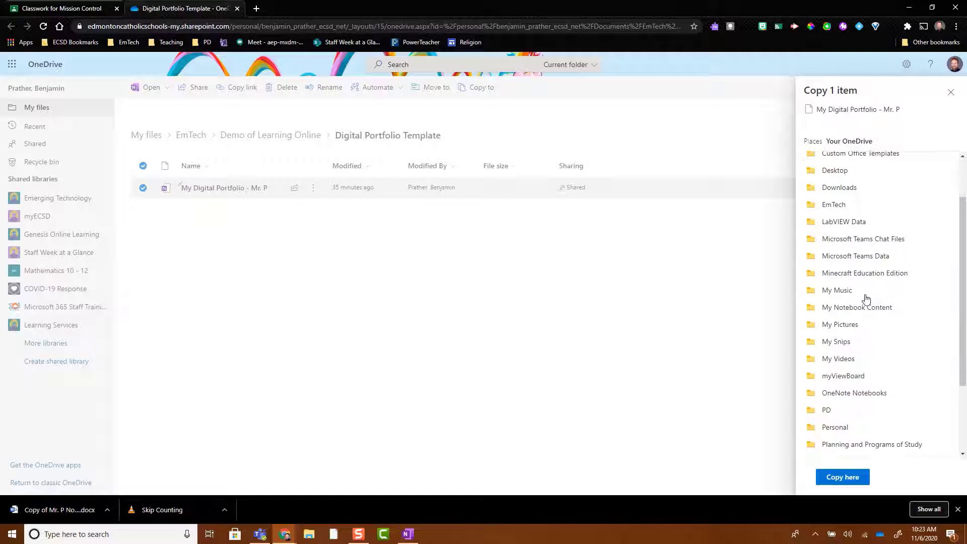
{"action": "left_click", "coordinate": [835, 206]}
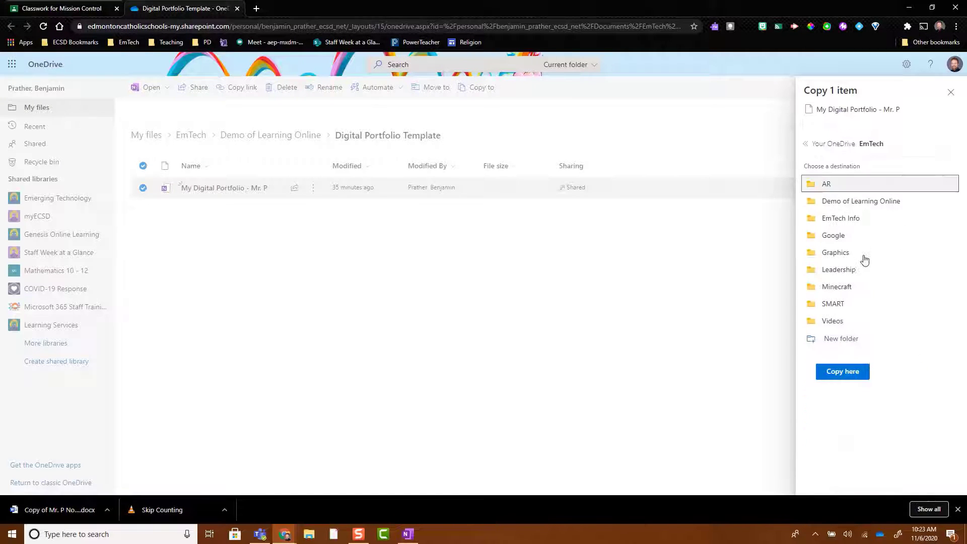
Create a folder named "Digital Portfolio" inside EmTech and copy the notebook into it
{"action": "left_click", "coordinate": [814, 345]}
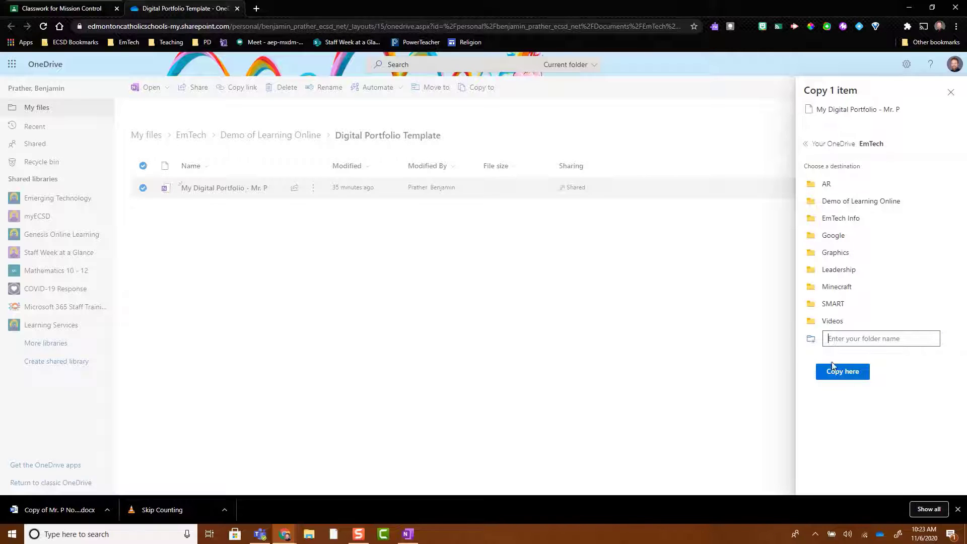
{"action": "type", "text": "Digital Porfolio"}
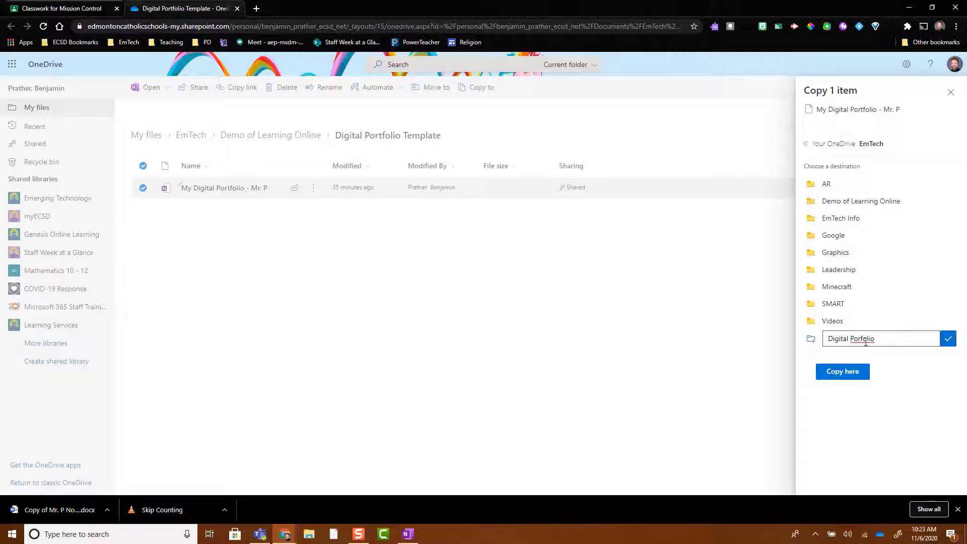
{"action": "right_click", "coordinate": [867, 343]}
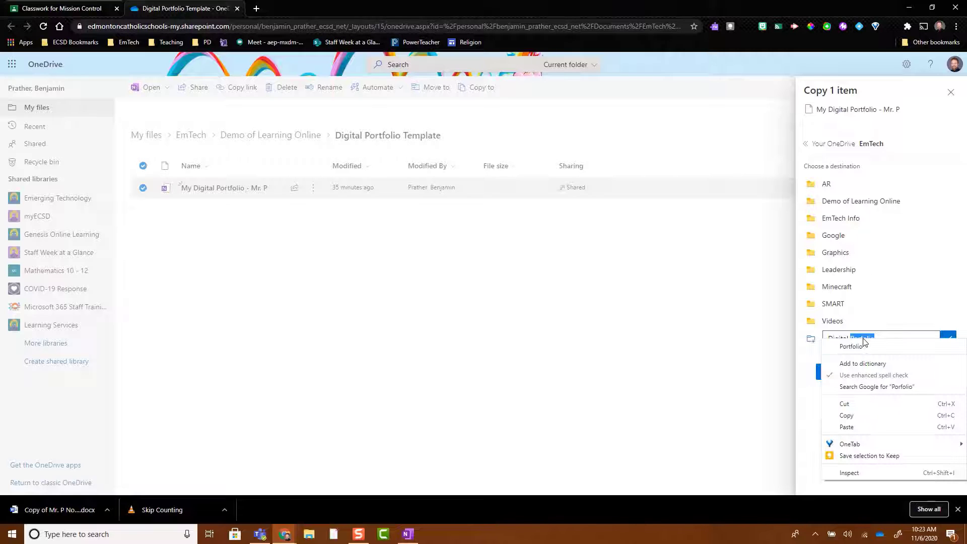
{"action": "left_click", "coordinate": [869, 347]}
{"action": "left_click", "coordinate": [949, 343]}
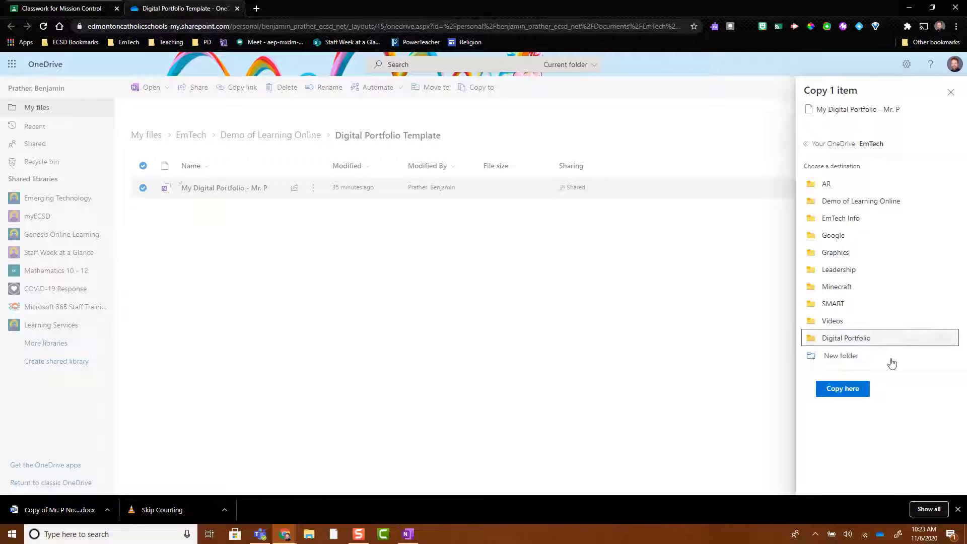
{"action": "left_click", "coordinate": [831, 343]}
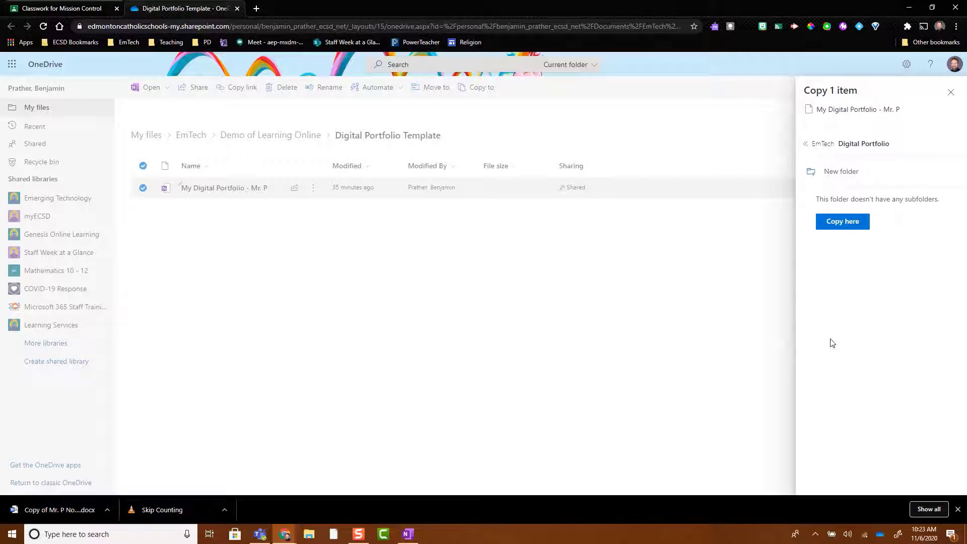
{"action": "left_click", "coordinate": [851, 220]}
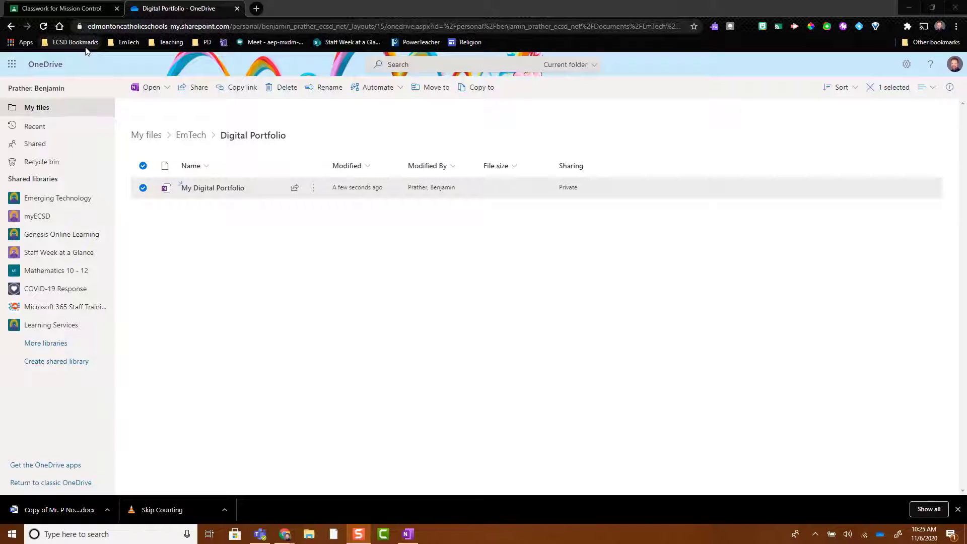
Go to the OneDrive home through the ECSD bookmarks and open the Digital Portfolio folder inside EmTech
{"action": "left_click", "coordinate": [76, 43]}
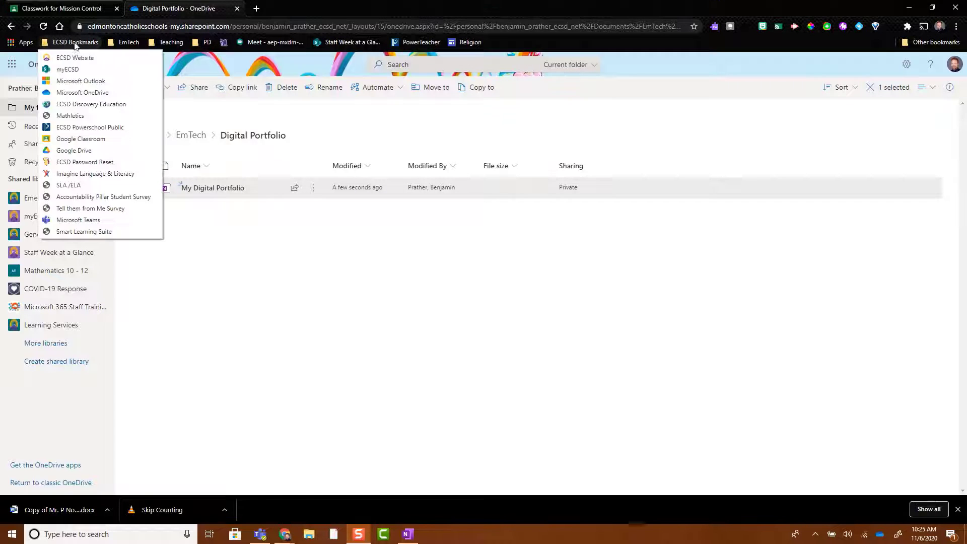
{"action": "left_click", "coordinate": [77, 93]}
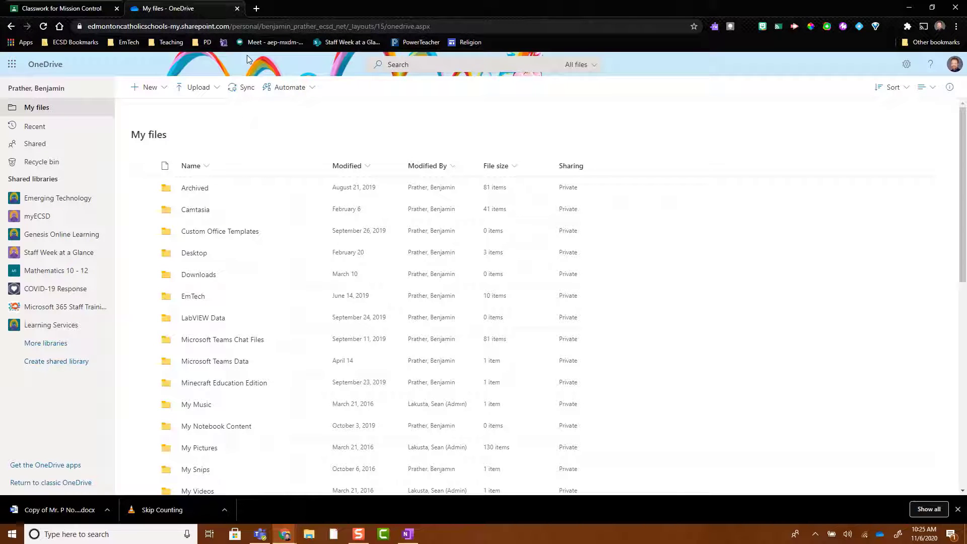
{"action": "left_click", "coordinate": [59, 46]}
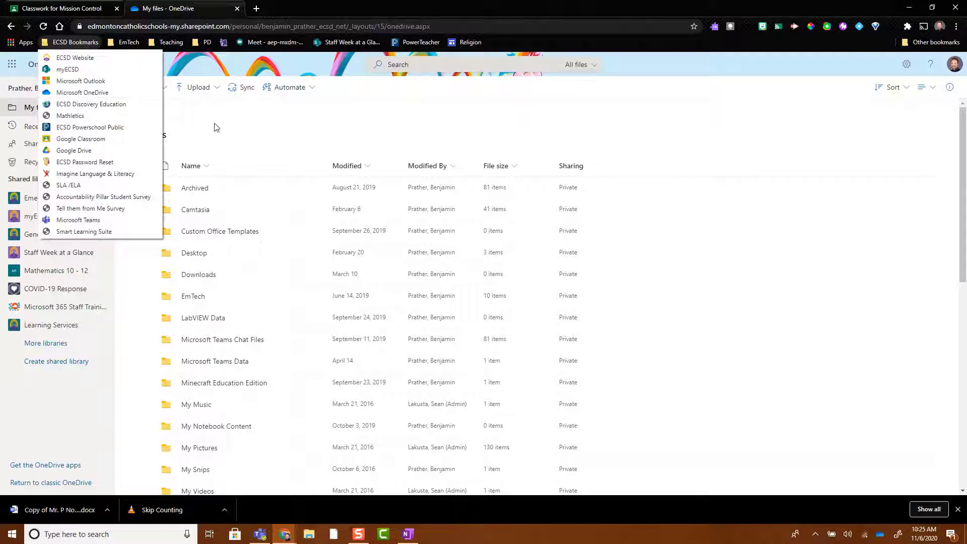
{"action": "left_click", "coordinate": [442, 133]}
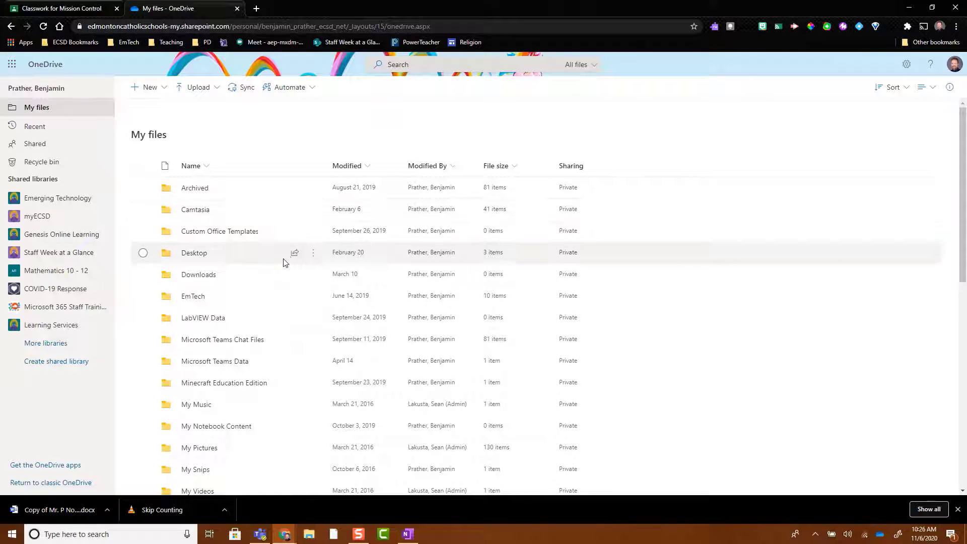
{"action": "left_click", "coordinate": [188, 299]}
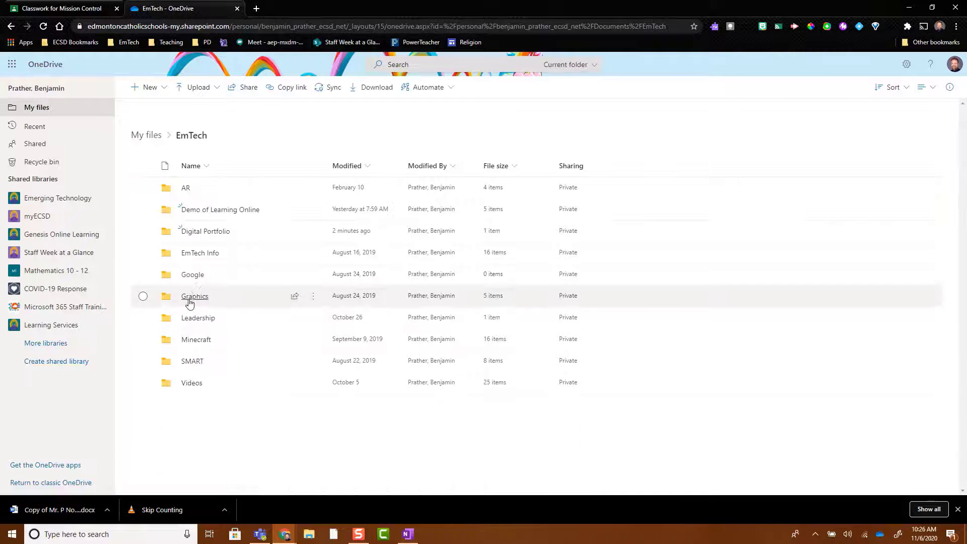
{"action": "left_click", "coordinate": [209, 234]}
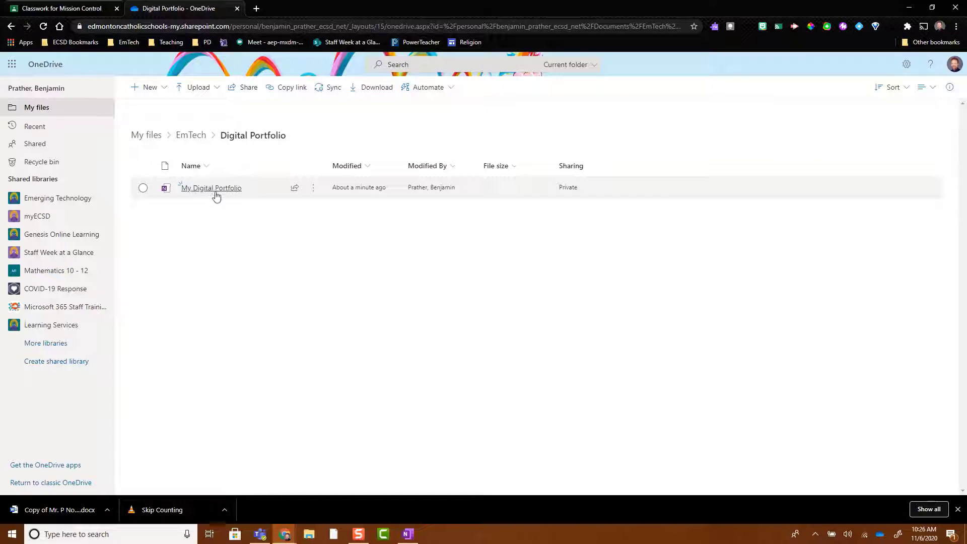
Rename the copied notebook to "My Digital Portfolio - Mr. P"
{"action": "left_click", "coordinate": [312, 194]}
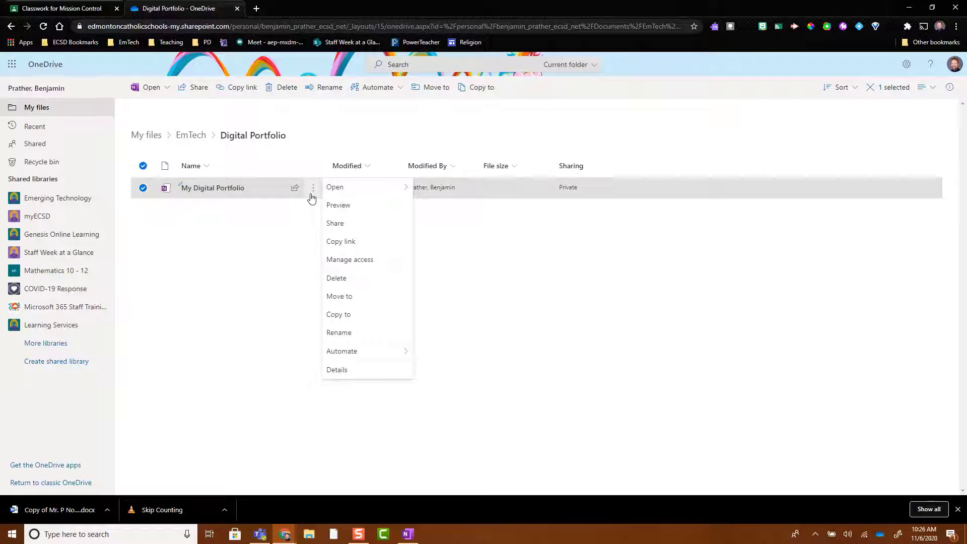
{"action": "left_click", "coordinate": [338, 333]}
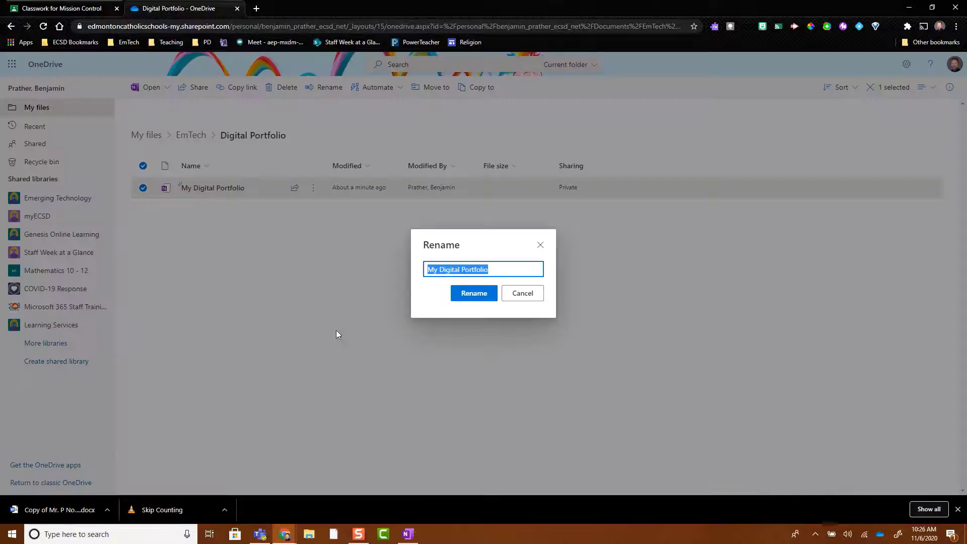
{"action": "left_click", "coordinate": [496, 271]}
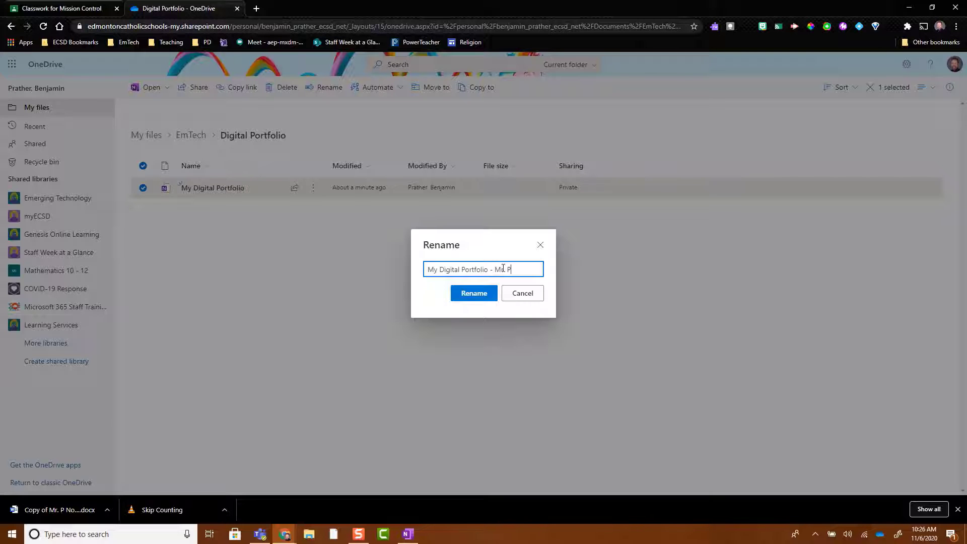
{"action": "type", "text": "- Mr. P"}
{"action": "left_click", "coordinate": [482, 296]}
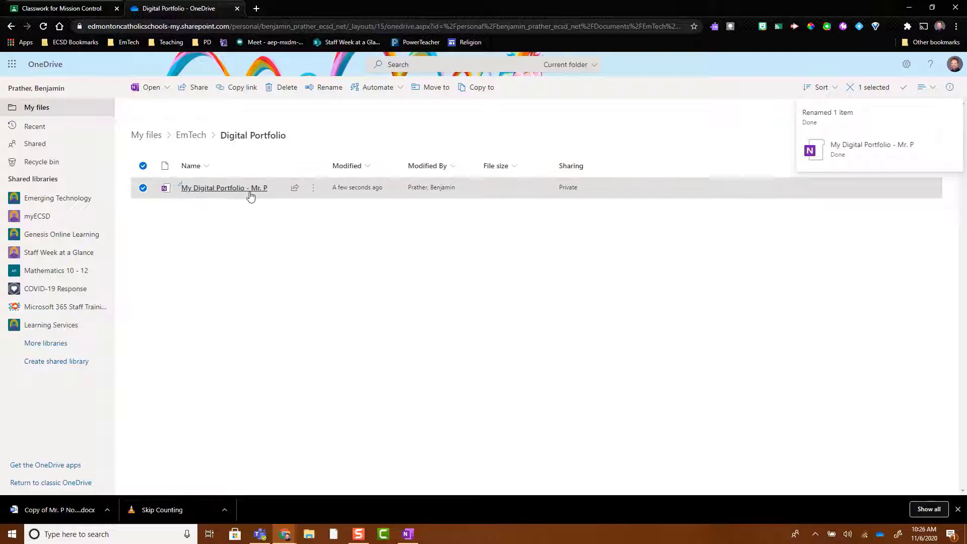
Share the notebook with the teacher by entering the recipient's name, check the link settings without changing them, and send the view-only link
{"action": "left_click", "coordinate": [295, 189]}
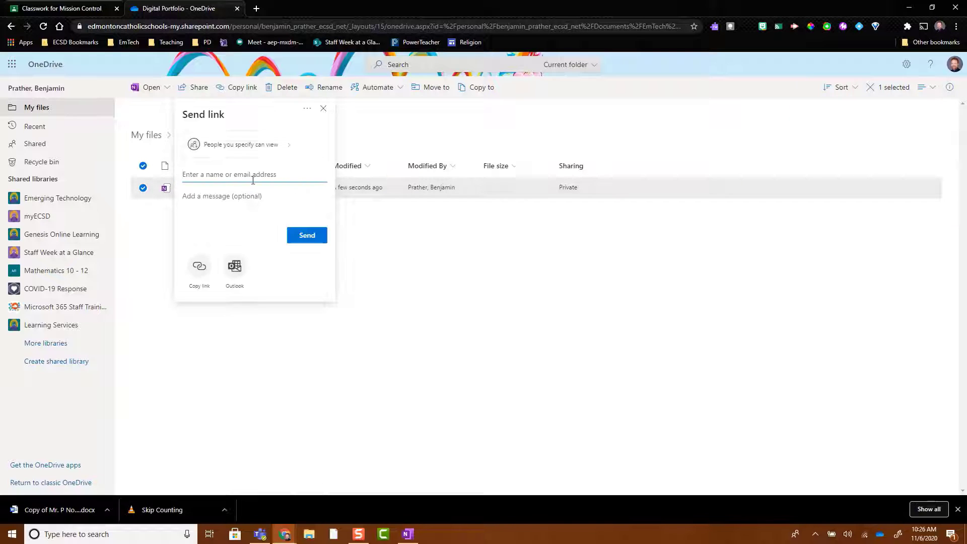
{"action": "type", "text": "Trish"}
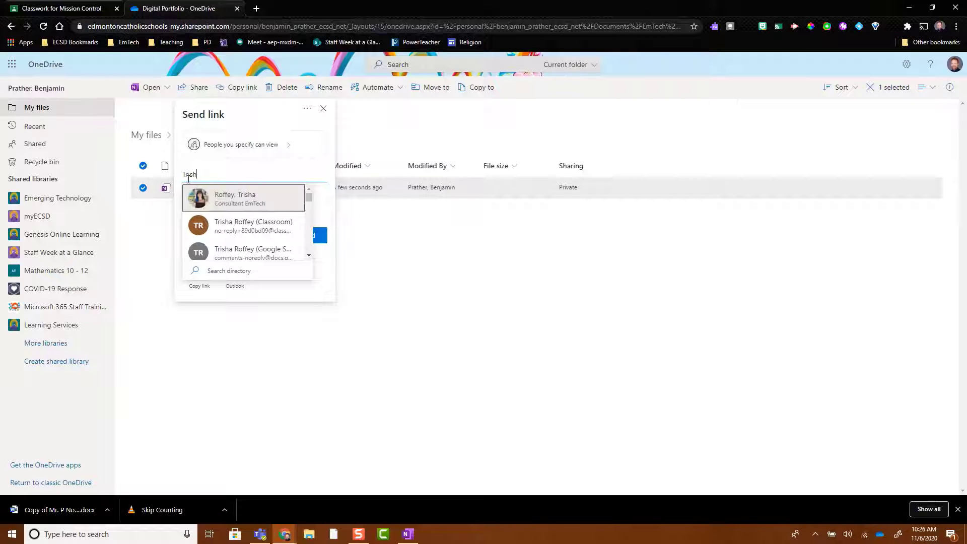
{"action": "left_click", "coordinate": [245, 194]}
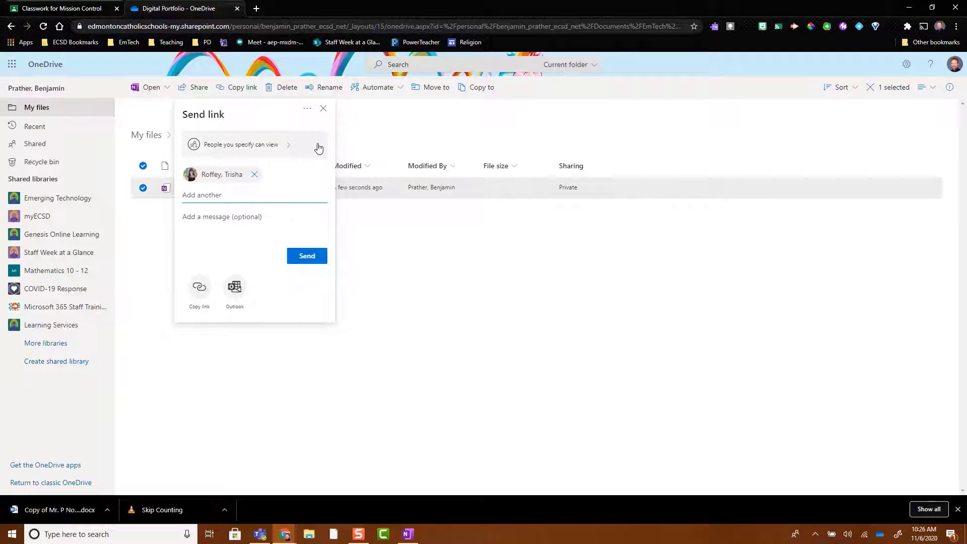
{"action": "left_click", "coordinate": [289, 151]}
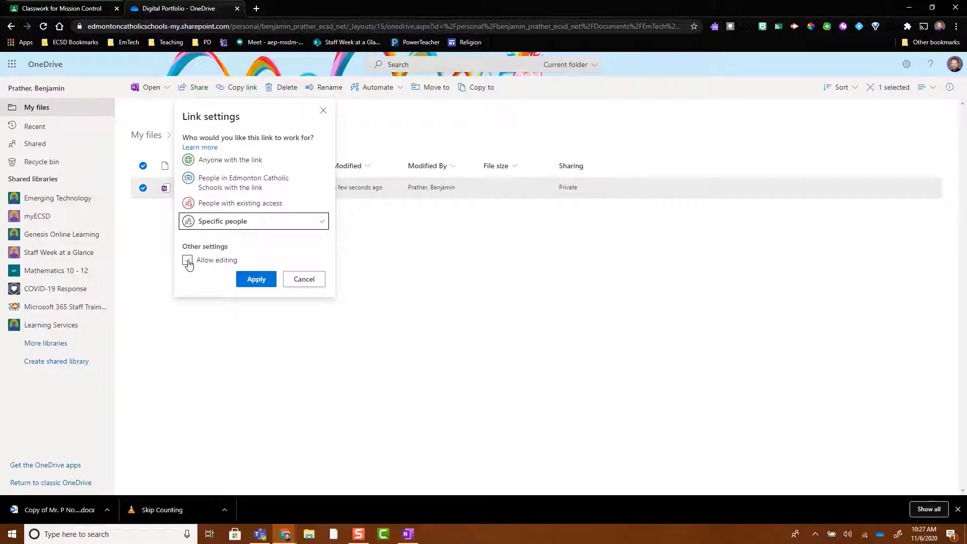
{"action": "left_click", "coordinate": [316, 281]}
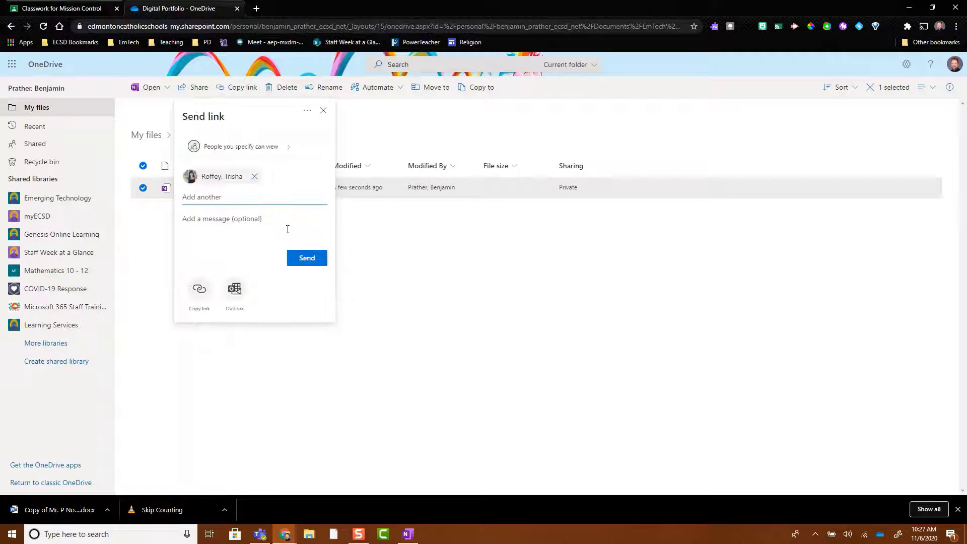
{"action": "left_click", "coordinate": [309, 259]}
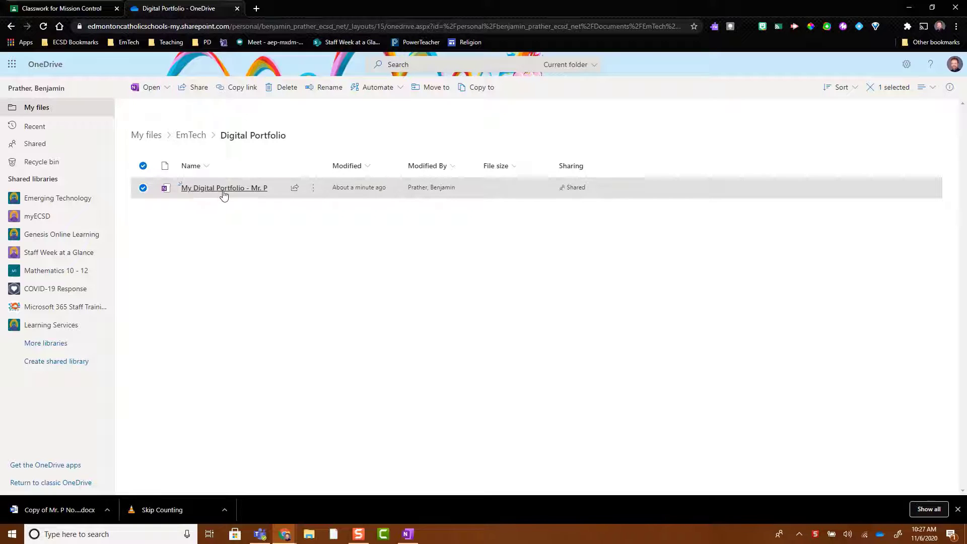
Open the renamed portfolio notebook in OneNote and add a section named "LA"
{"action": "left_click", "coordinate": [256, 190]}
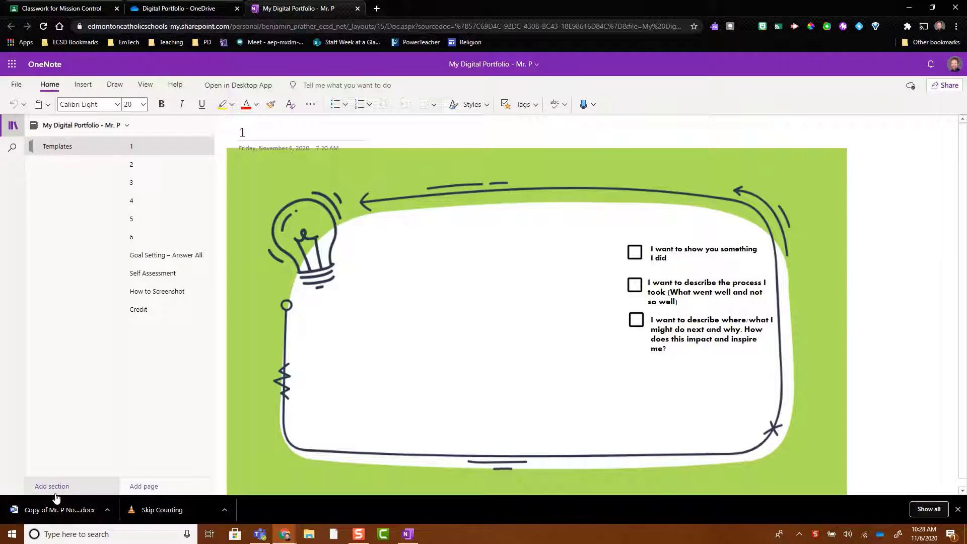
{"action": "left_click", "coordinate": [958, 509]}
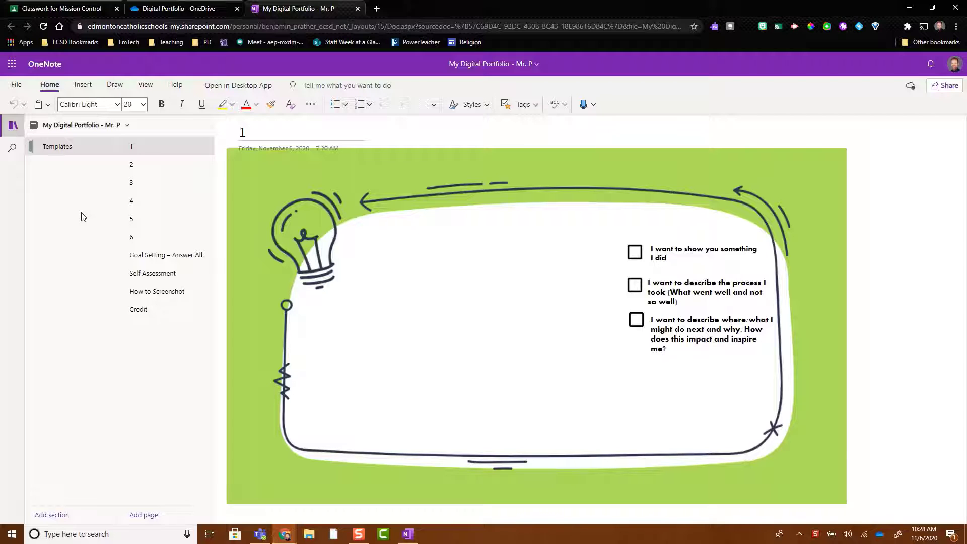
{"action": "left_click", "coordinate": [51, 515]}
{"action": "type", "text": "La"}
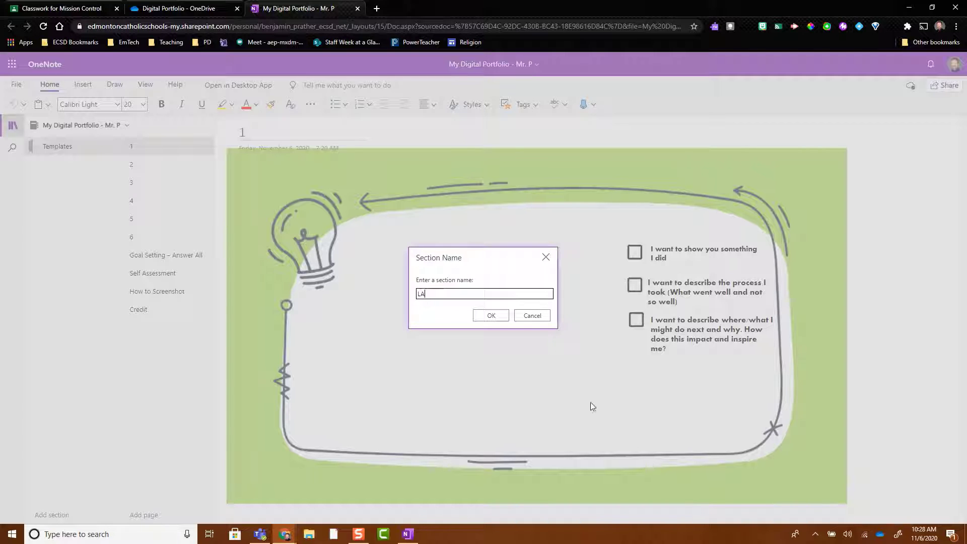
{"action": "left_click", "coordinate": [508, 316]}
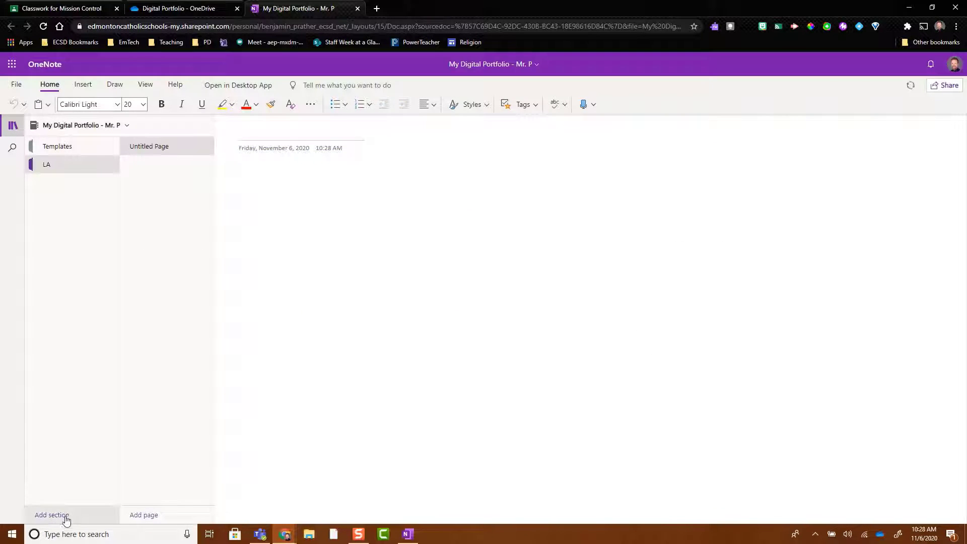
Add two sections named "Math" and "Social" to the portfolio notebook
{"action": "left_click", "coordinate": [64, 512]}
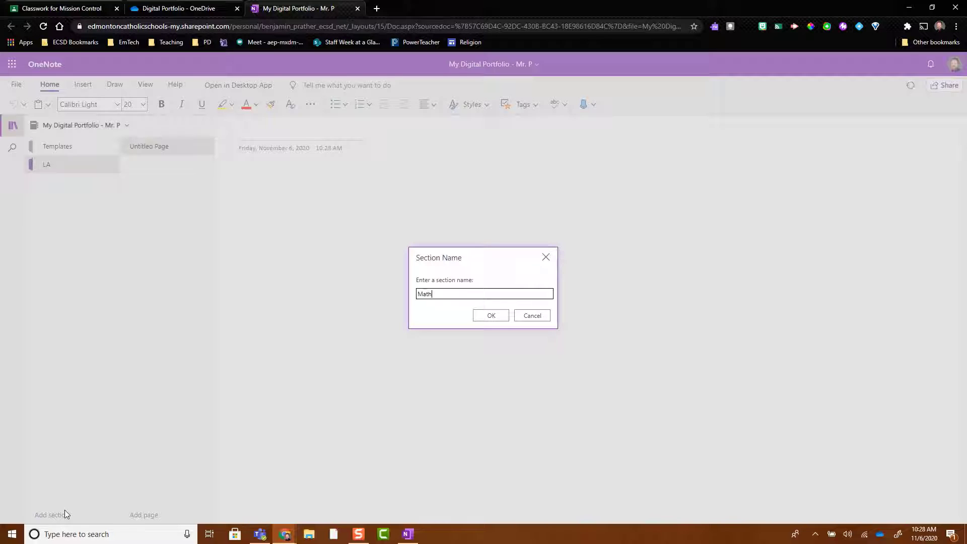
{"action": "left_click", "coordinate": [491, 315]}
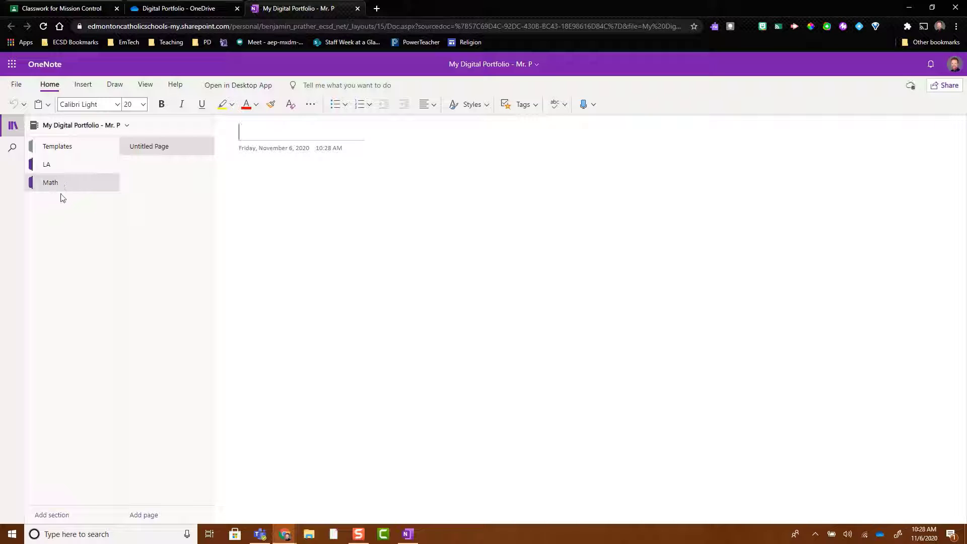
{"action": "left_click", "coordinate": [69, 518]}
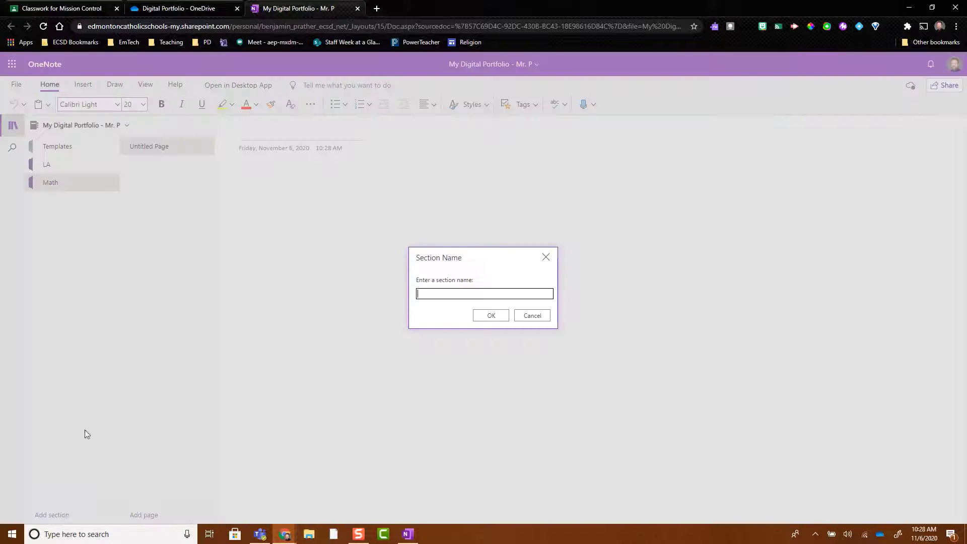
{"action": "left_click", "coordinate": [451, 291]}
{"action": "type", "text": "Social"}
{"action": "left_click", "coordinate": [477, 316]}
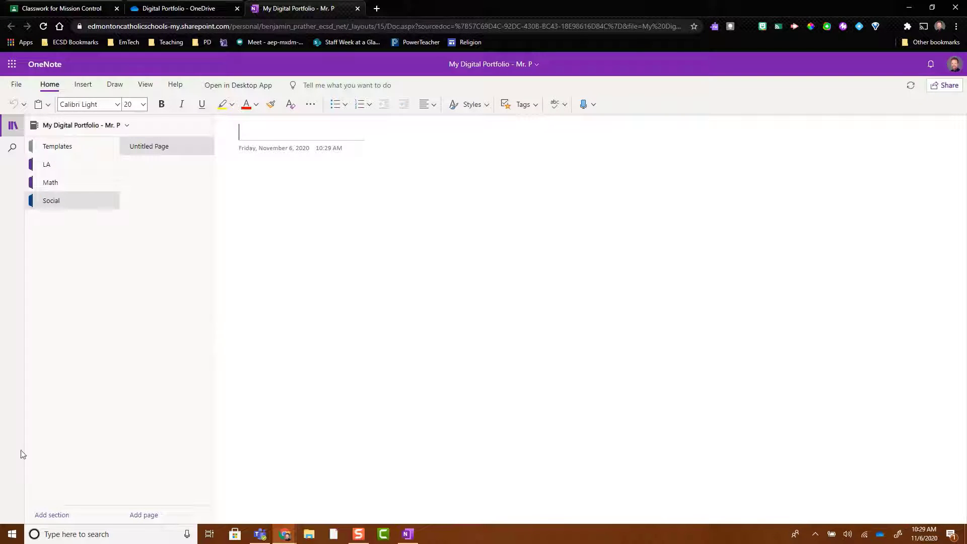
Add two more notebook sections named "Science" and "Religion"
{"action": "left_click", "coordinate": [40, 515]}
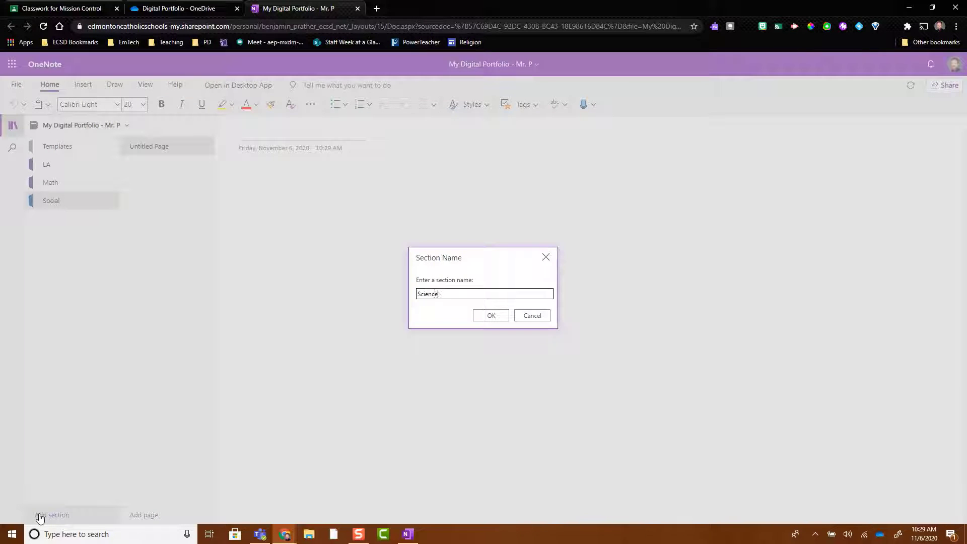
{"action": "left_click", "coordinate": [478, 314]}
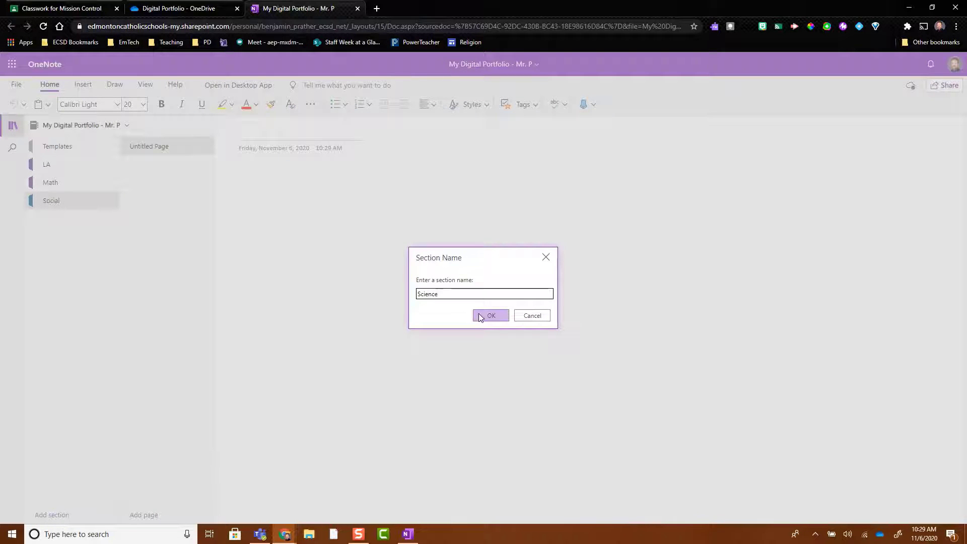
{"action": "left_click", "coordinate": [55, 515]}
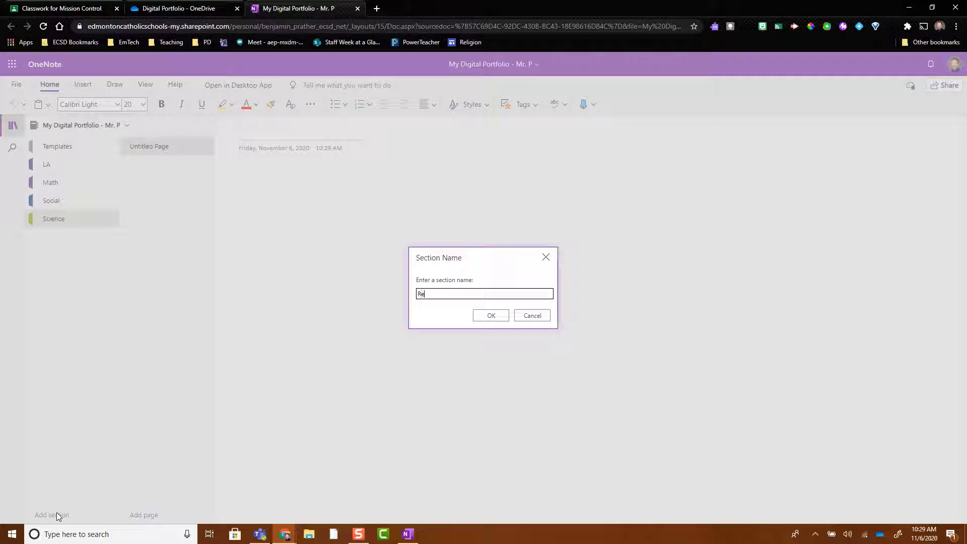
{"action": "type", "text": "Religion"}
{"action": "left_click", "coordinate": [479, 316]}
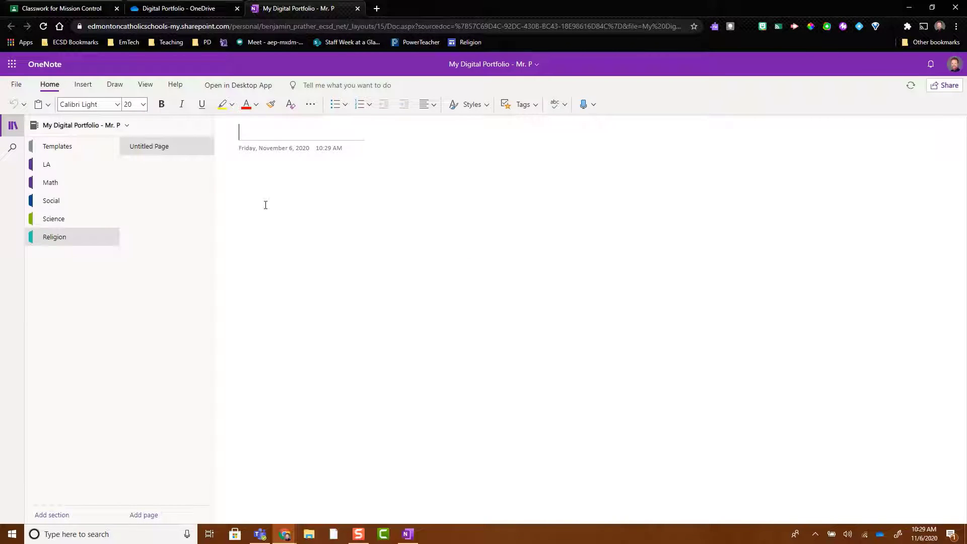
Set the section color of LA to Yellow and of Math to Red Chalk
{"action": "right_click", "coordinate": [85, 169]}
{"action": "left_click", "coordinate": [123, 200]}
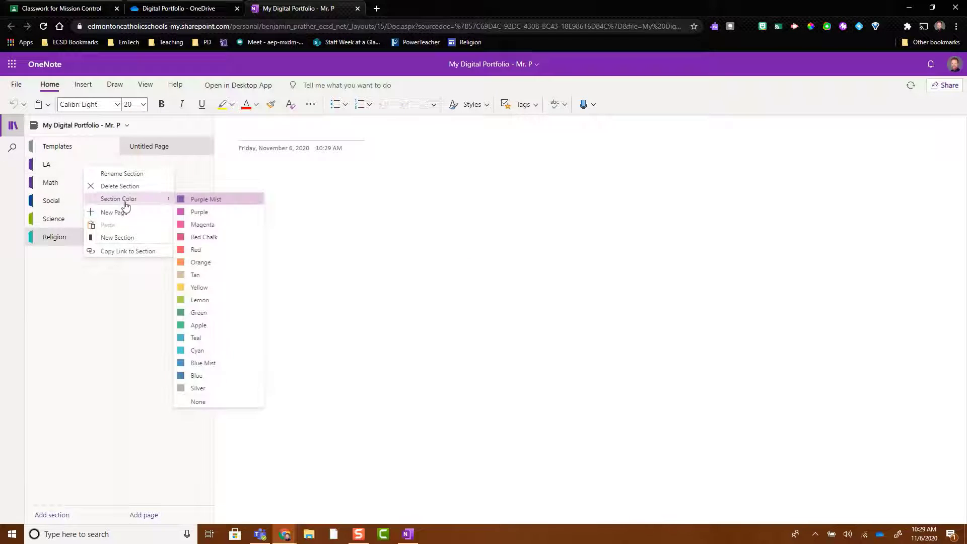
{"action": "left_click", "coordinate": [206, 288]}
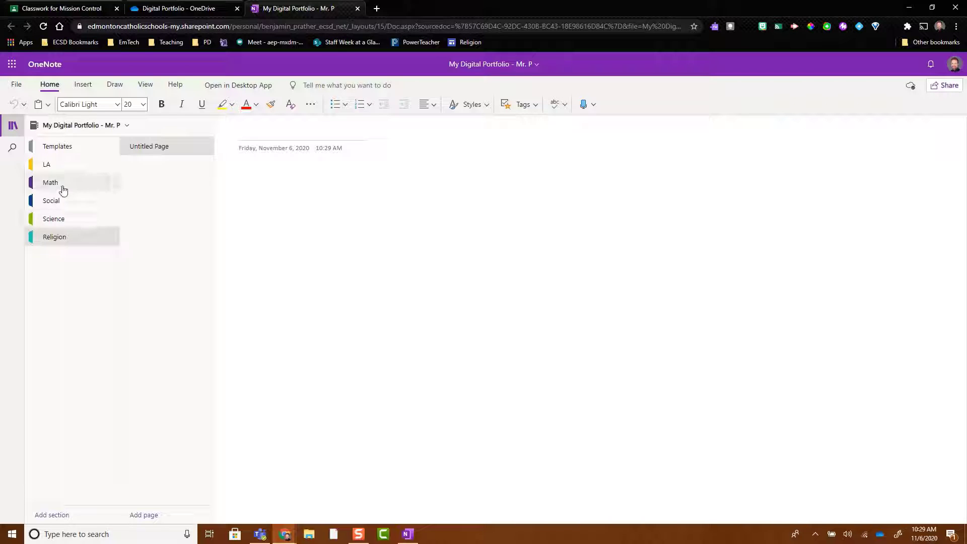
{"action": "right_click", "coordinate": [62, 185]}
{"action": "left_click", "coordinate": [94, 217]}
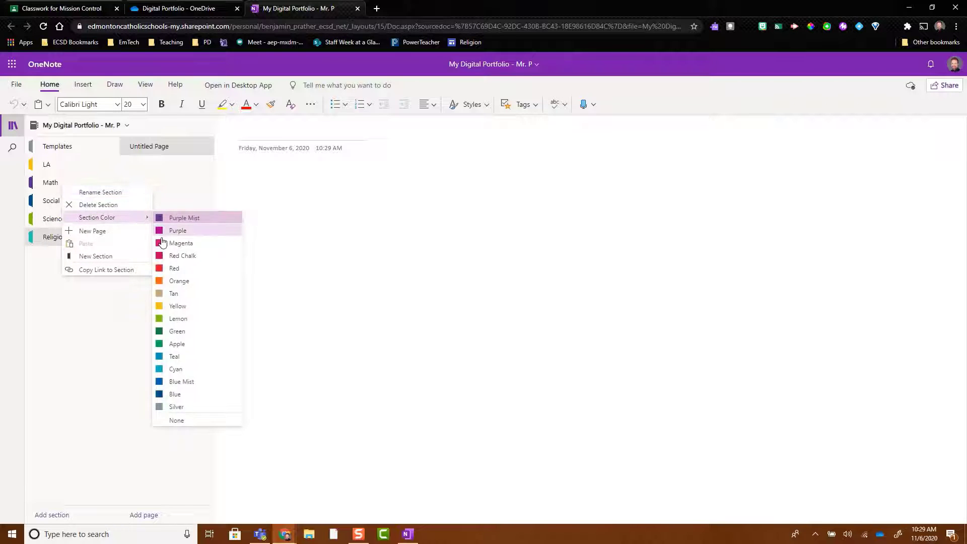
{"action": "left_click", "coordinate": [176, 267]}
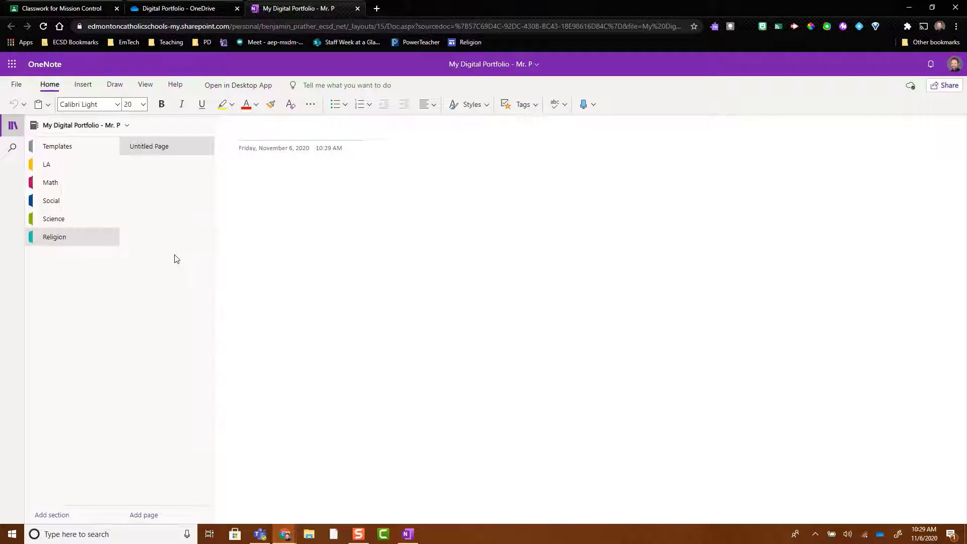
Set the section color of Social to Blue Mist and of Religion to Purple Mist
{"action": "right_click", "coordinate": [61, 200]}
{"action": "left_click", "coordinate": [107, 230]}
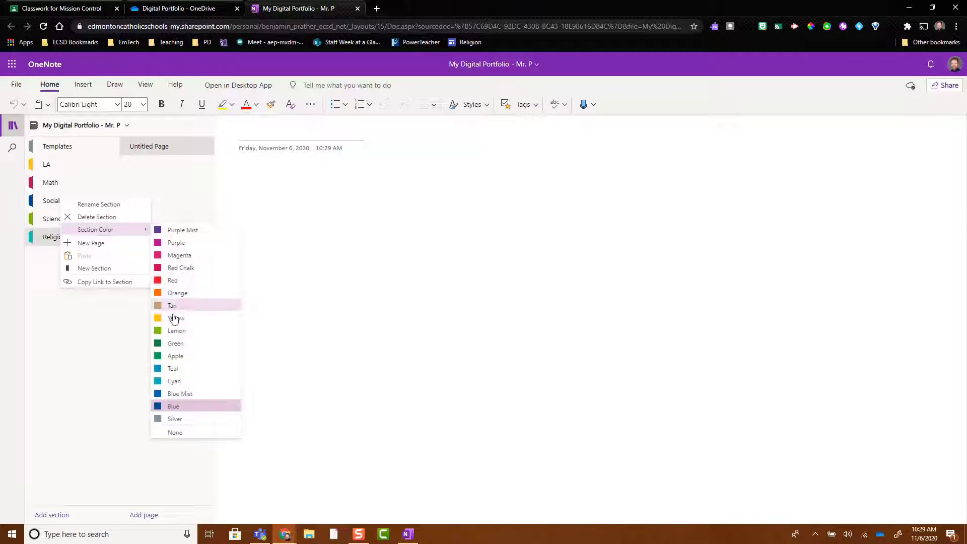
{"action": "left_click", "coordinate": [177, 397]}
{"action": "right_click", "coordinate": [60, 223]}
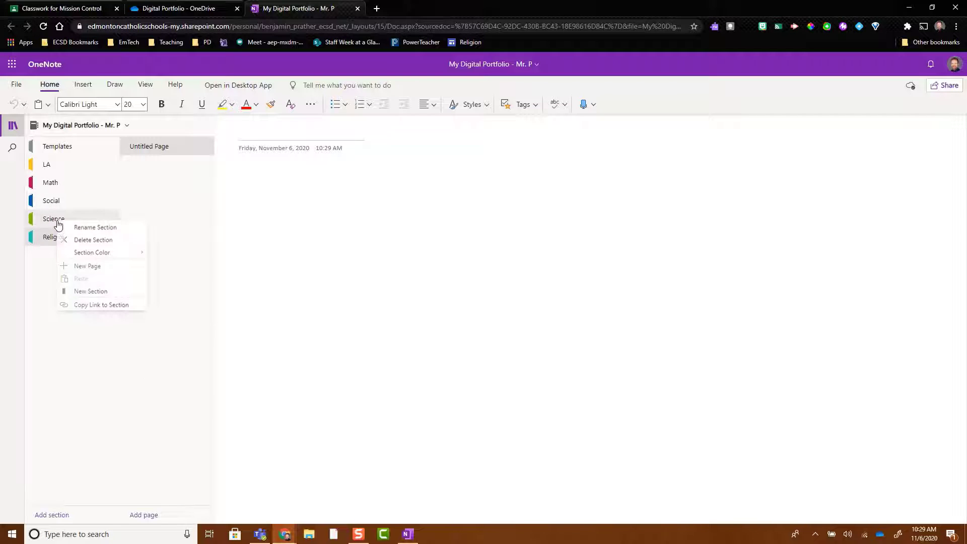
{"action": "right_click", "coordinate": [47, 237]}
{"action": "left_click", "coordinate": [108, 264]}
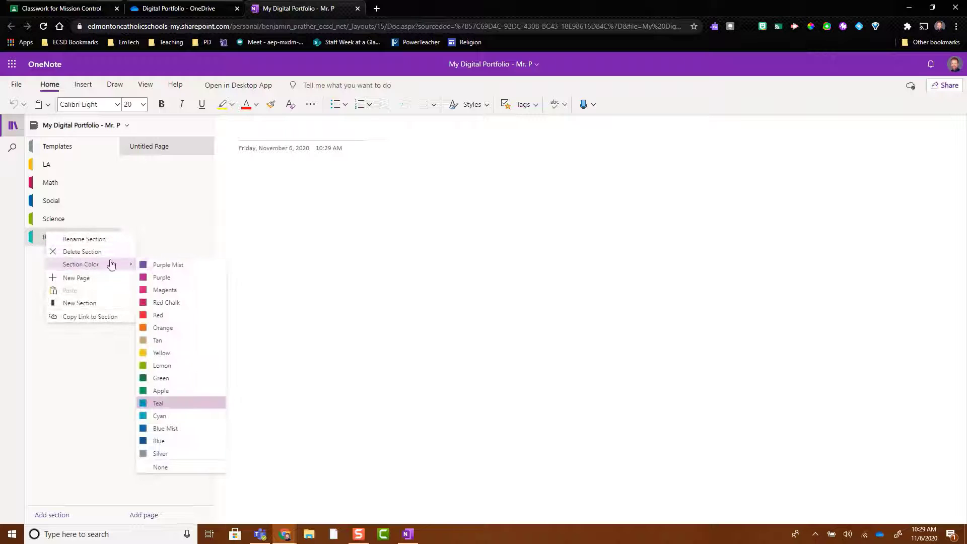
{"action": "left_click", "coordinate": [158, 268]}
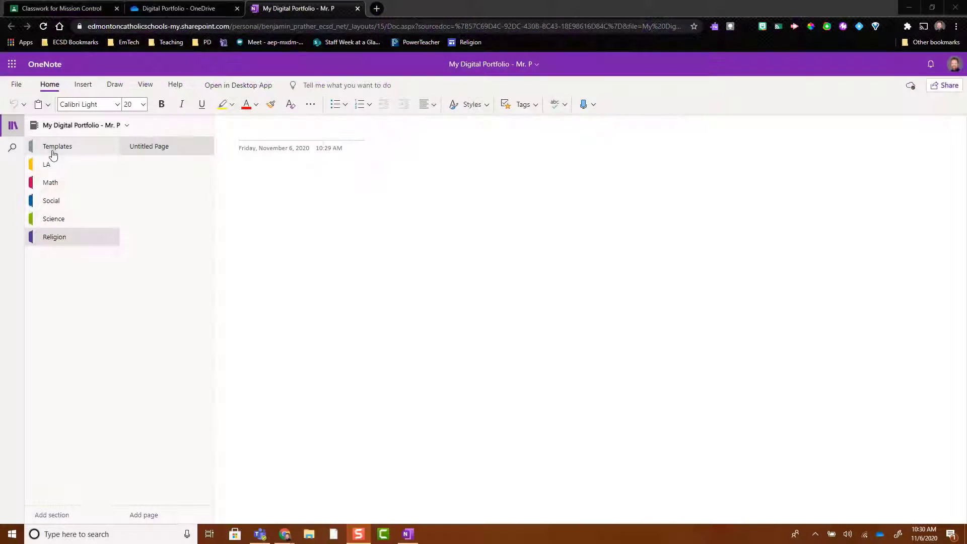
Move the Templates section below Religion and look through its template pages 2, 3 and 4
{"action": "left_click_drag", "start_coordinate": [48, 148], "coordinate": [60, 249]}
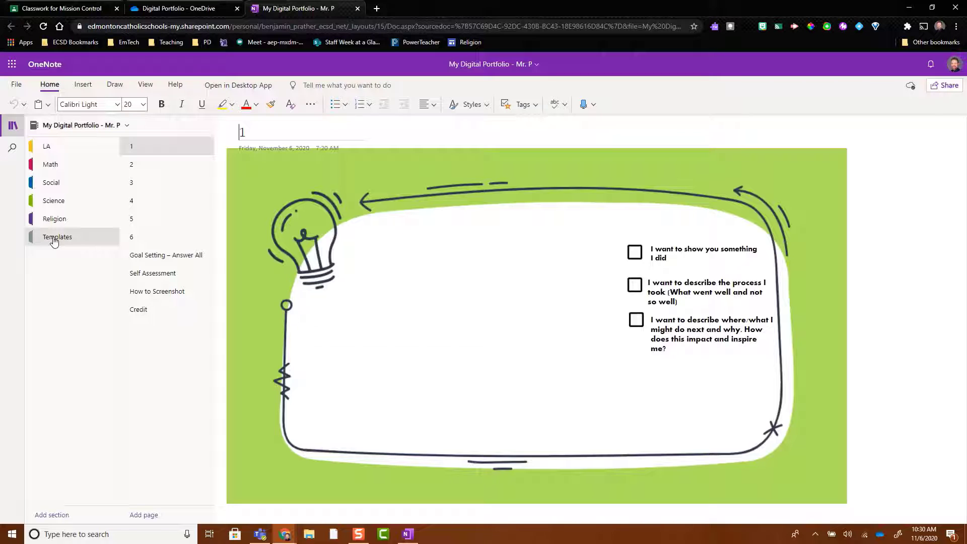
{"action": "left_click", "coordinate": [134, 165]}
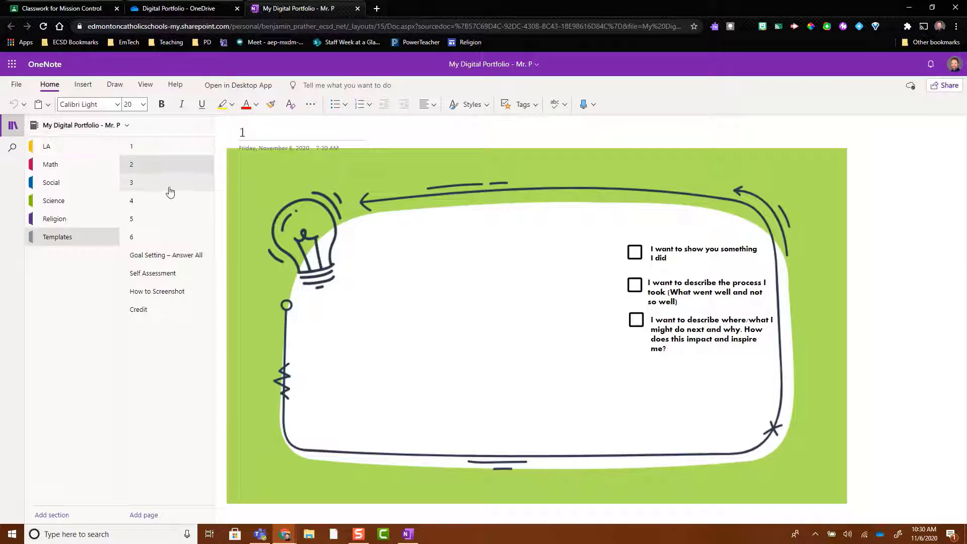
{"action": "left_click", "coordinate": [164, 187]}
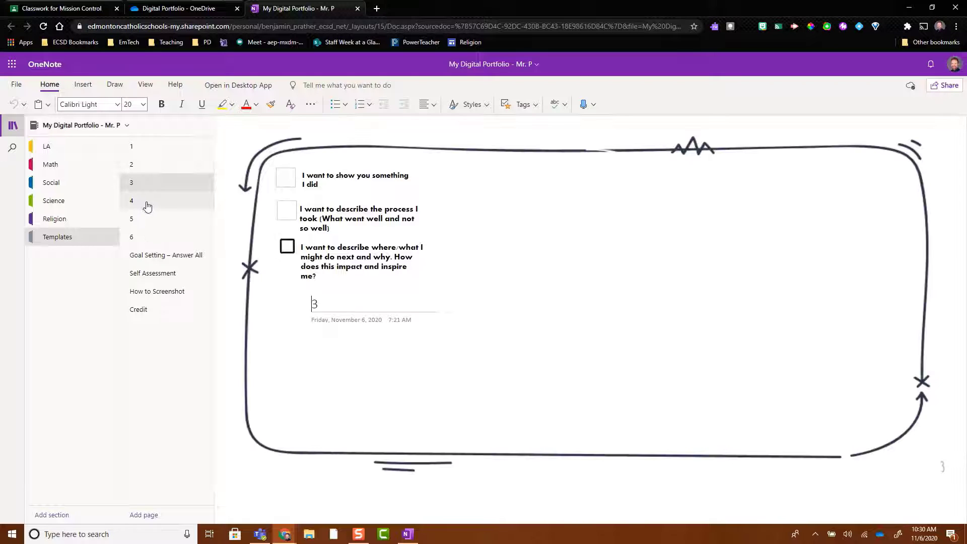
{"action": "left_click", "coordinate": [146, 203]}
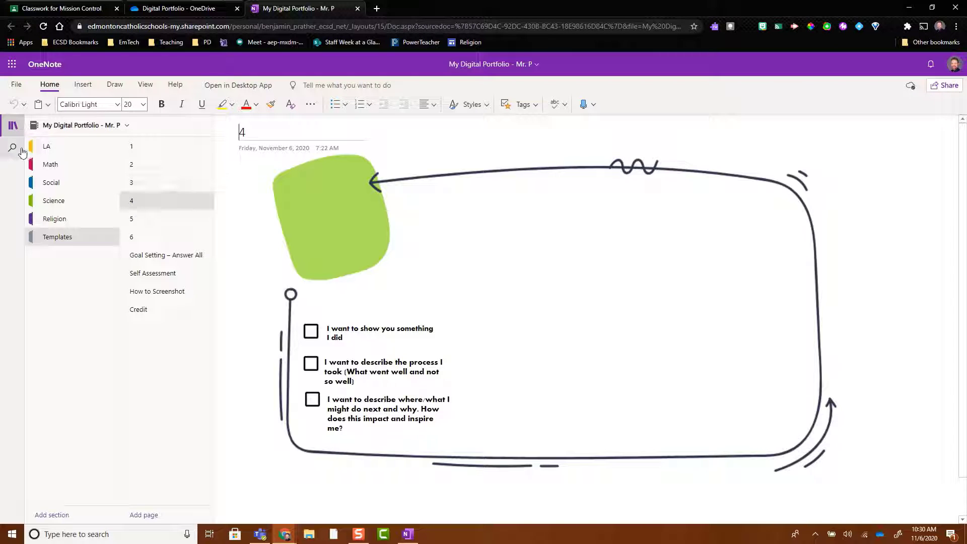
Copy page 1 from the Templates section into the LA section and delete LA's untitled page
{"action": "left_click", "coordinate": [164, 151]}
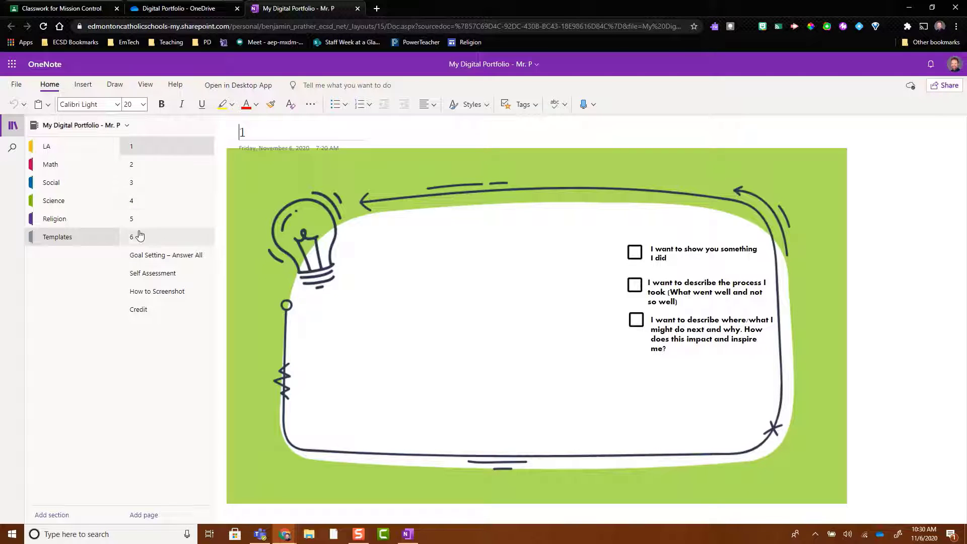
{"action": "right_click", "coordinate": [147, 152]}
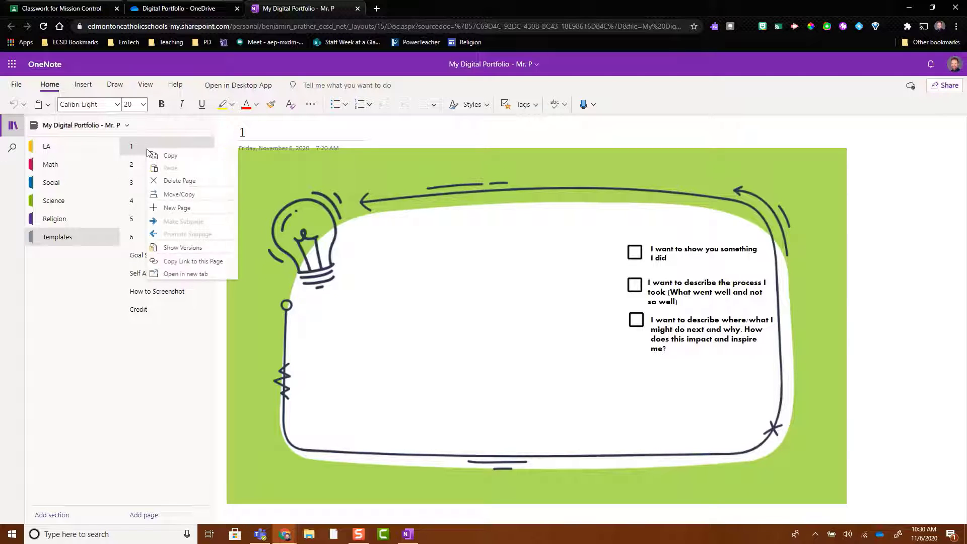
{"action": "left_click", "coordinate": [168, 158]}
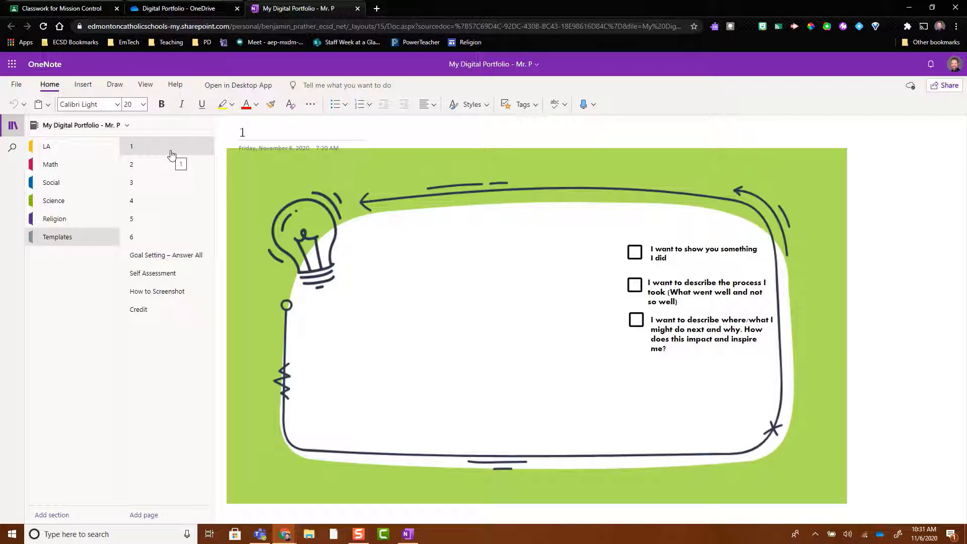
{"action": "left_click", "coordinate": [92, 146]}
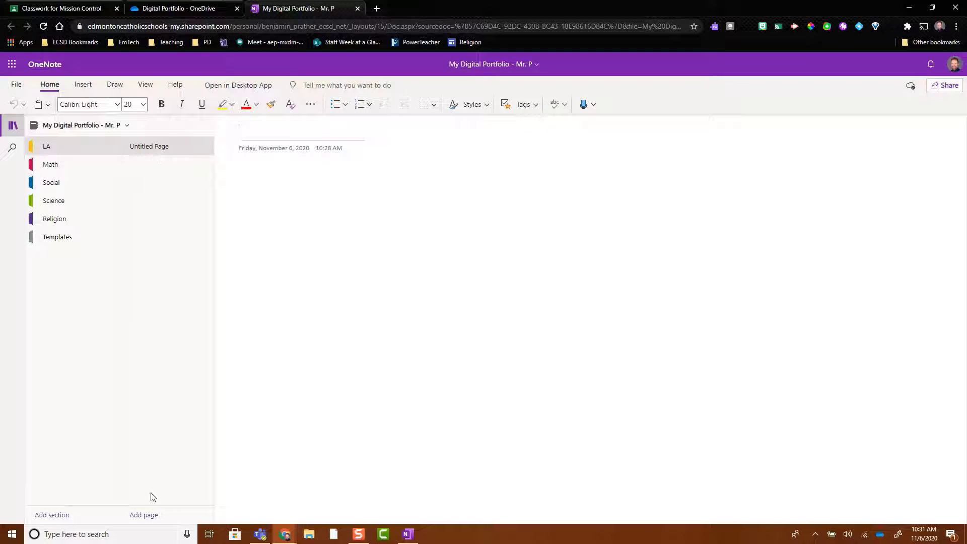
{"action": "right_click", "coordinate": [151, 179]}
{"action": "left_click", "coordinate": [168, 195]}
{"action": "left_click", "coordinate": [142, 170]}
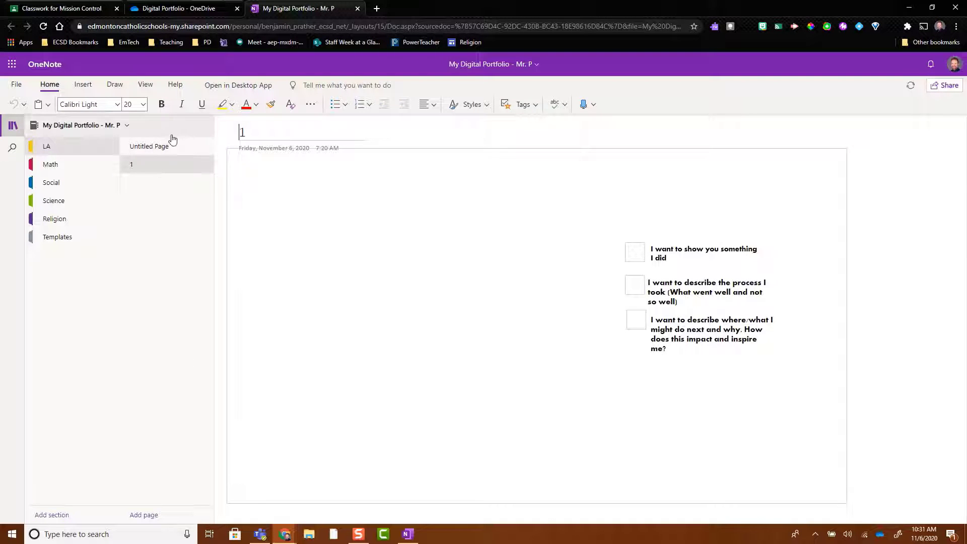
{"action": "right_click", "coordinate": [165, 146]}
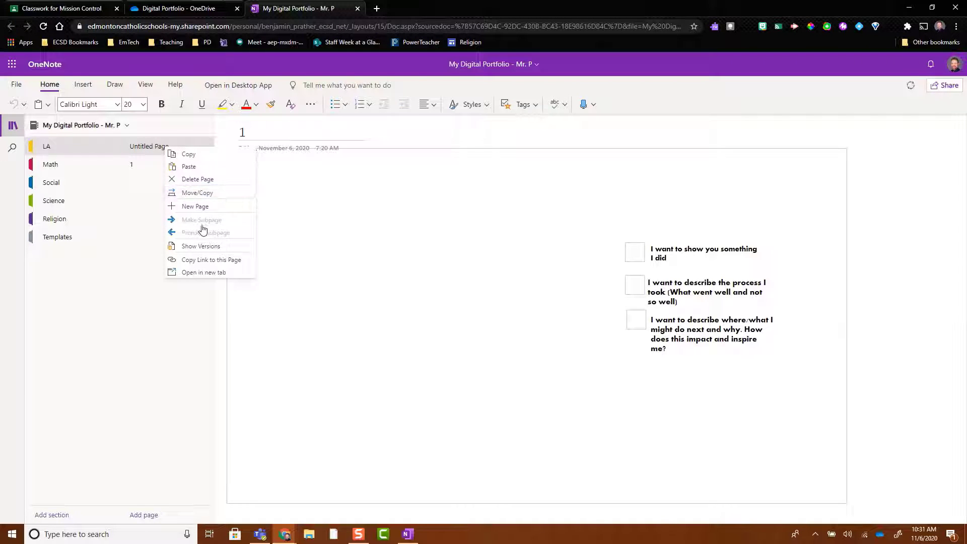
{"action": "left_click", "coordinate": [192, 186]}
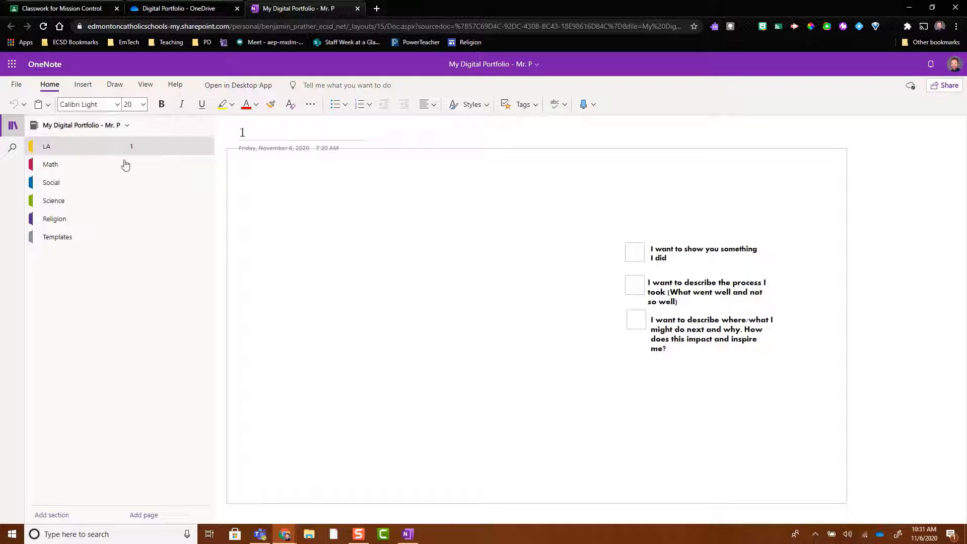
Copy page 2 from the Templates section into the Math section and delete Math's untitled page
{"action": "left_click", "coordinate": [71, 237]}
{"action": "right_click", "coordinate": [151, 167]}
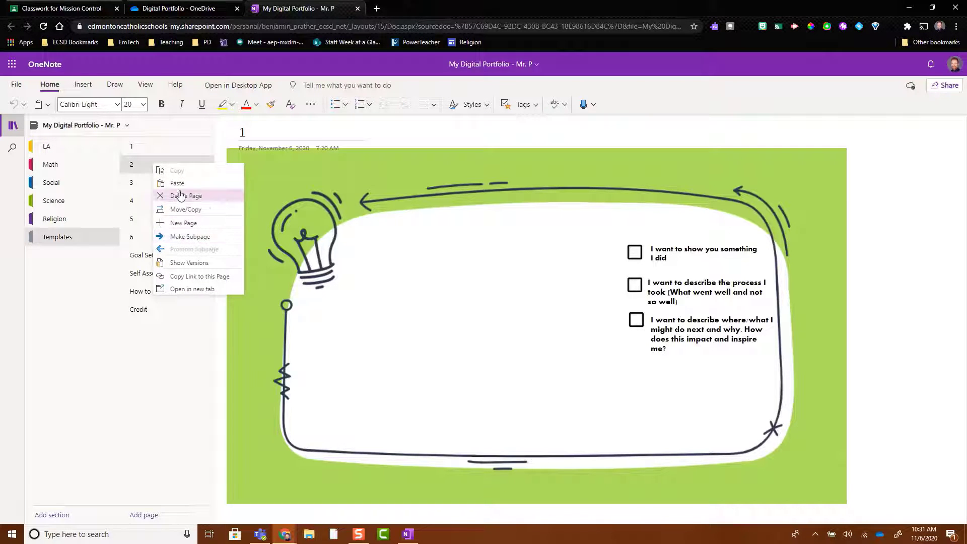
{"action": "left_click", "coordinate": [139, 165]}
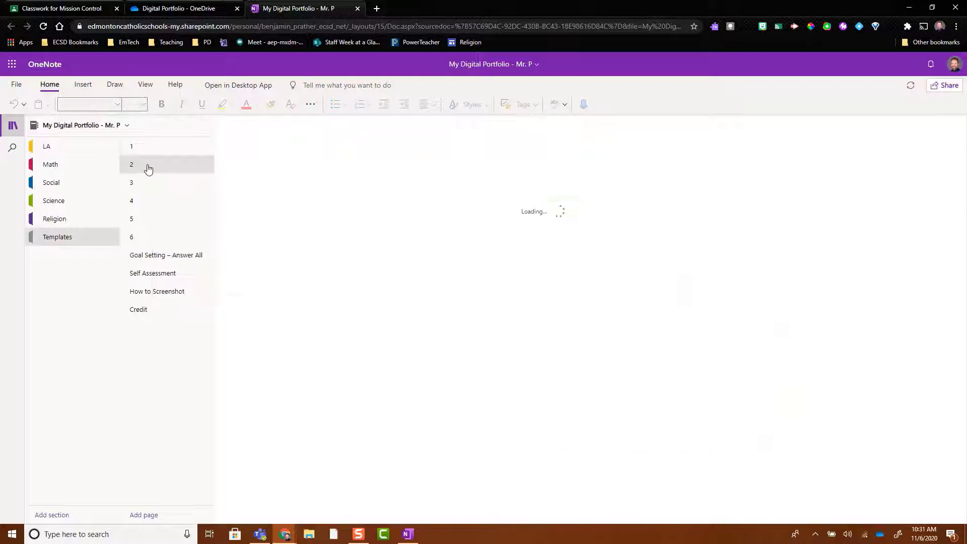
{"action": "right_click", "coordinate": [146, 165]}
{"action": "right_click", "coordinate": [147, 165]}
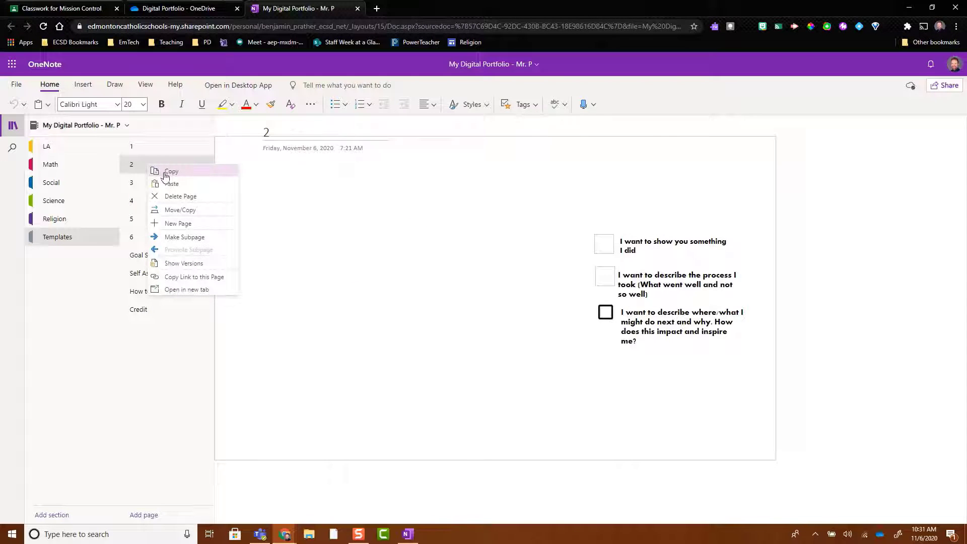
{"action": "left_click", "coordinate": [164, 173]}
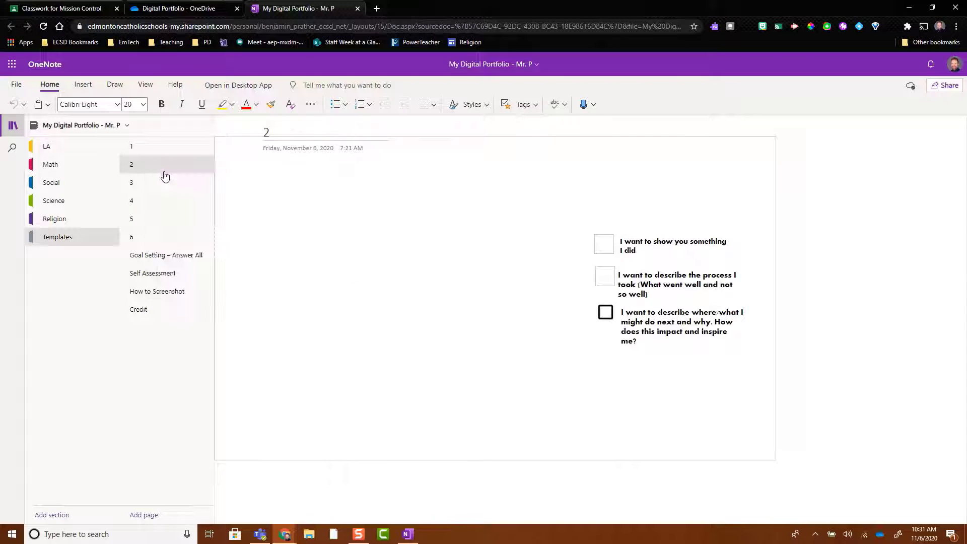
{"action": "left_click", "coordinate": [63, 169]}
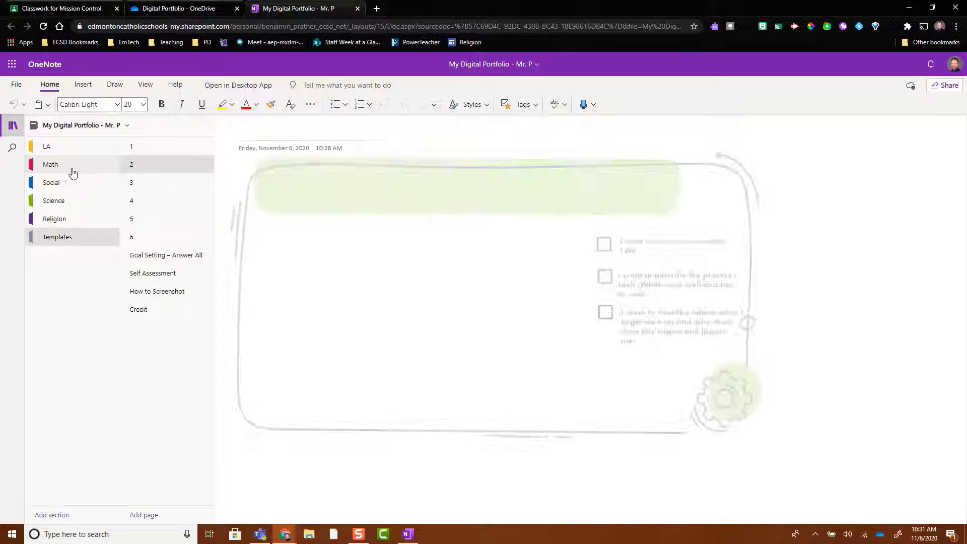
{"action": "right_click", "coordinate": [162, 171]}
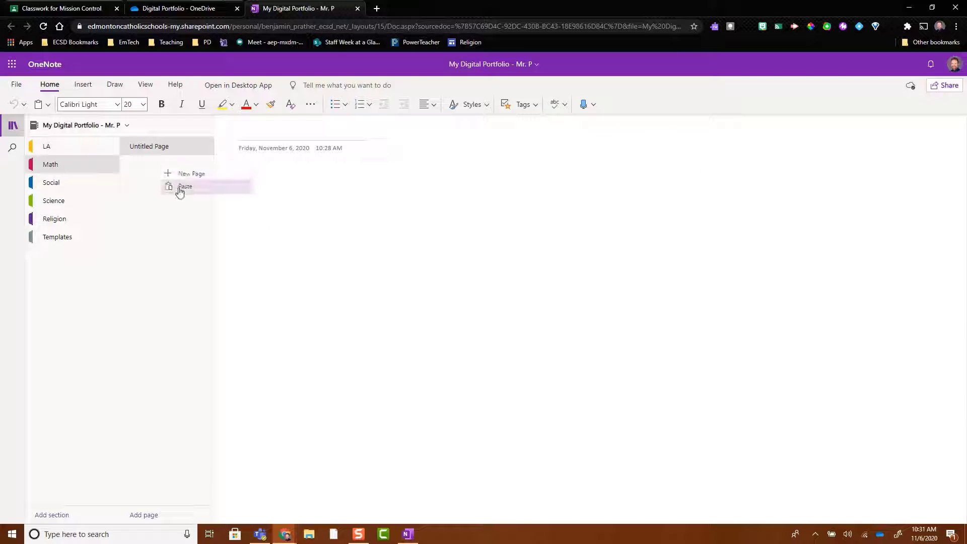
{"action": "left_click", "coordinate": [185, 186]}
{"action": "right_click", "coordinate": [162, 147]}
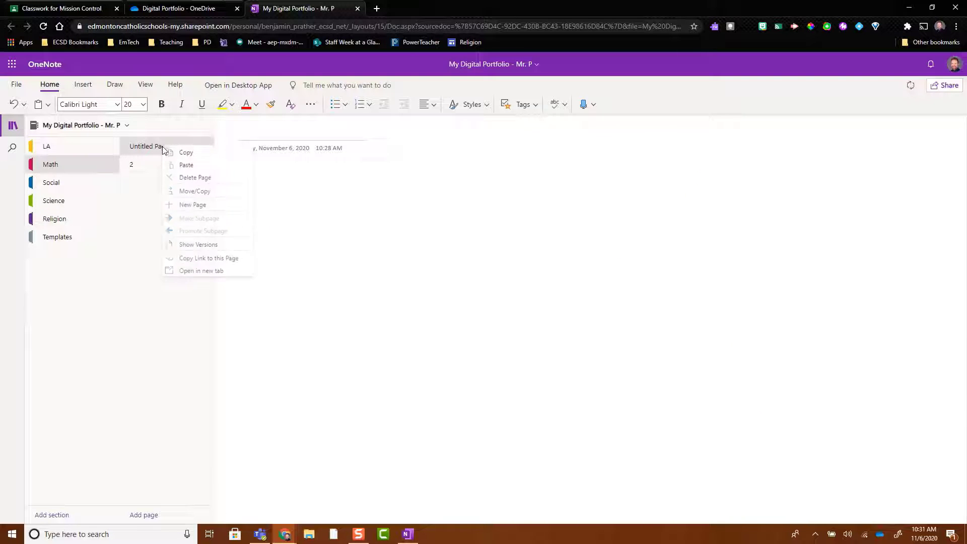
{"action": "left_click", "coordinate": [191, 179]}
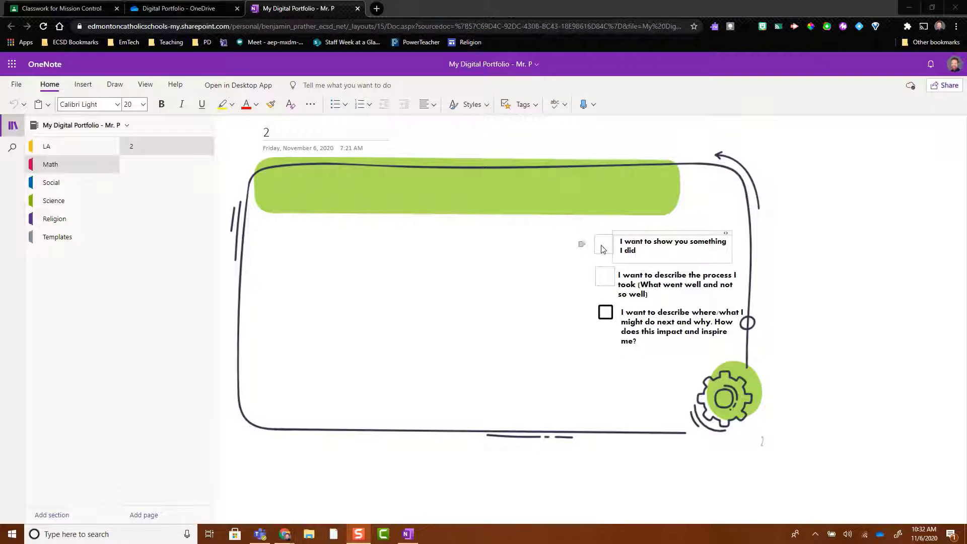
Retitle the page in the LA section as How to Writing
{"action": "left_click", "coordinate": [99, 151]}
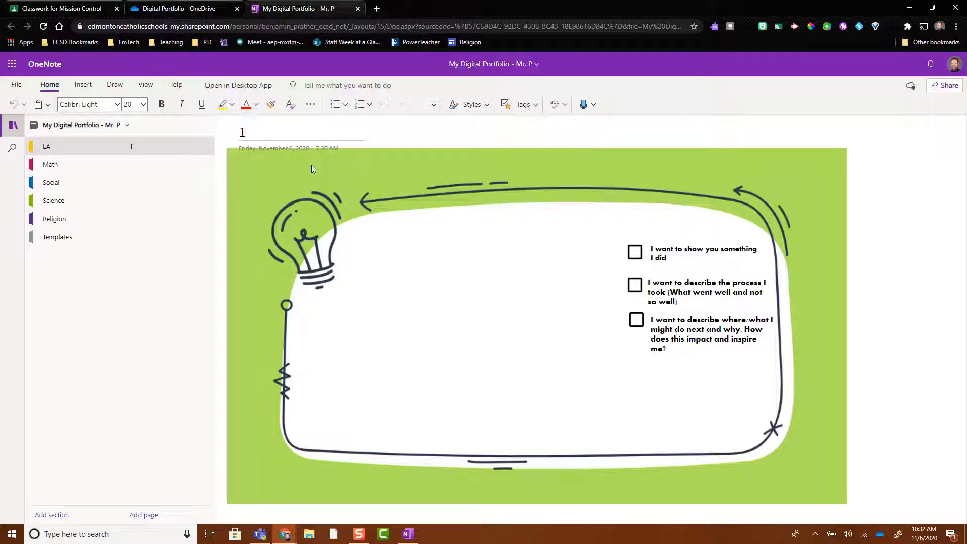
{"action": "key", "text": "BackSpace"}
{"action": "type", "text": "How to "}
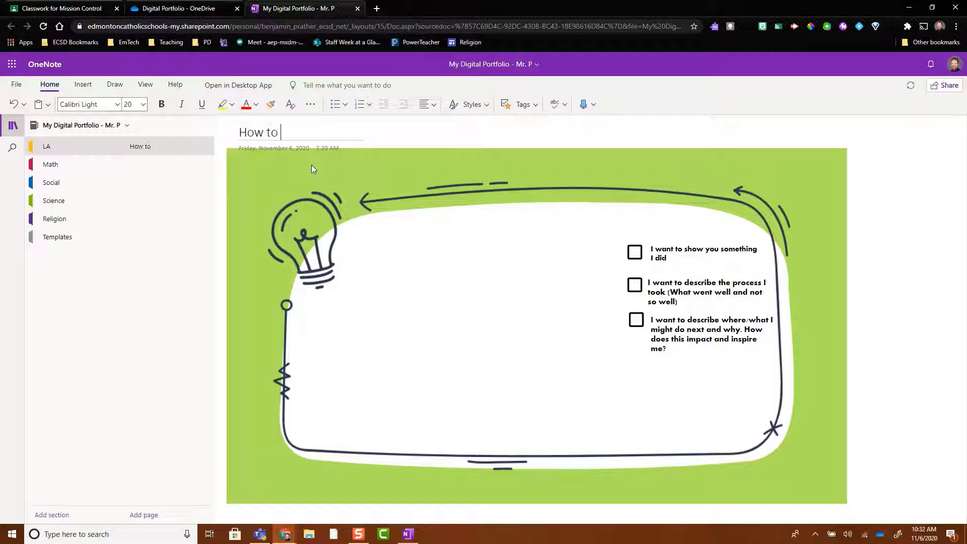
{"action": "type", "text": "Writing"}
{"action": "key", "text": "Home"}
Open the How to Screenshot page in the Templates section and snip its instruction area to the clipboard
{"action": "left_click", "coordinate": [49, 241]}
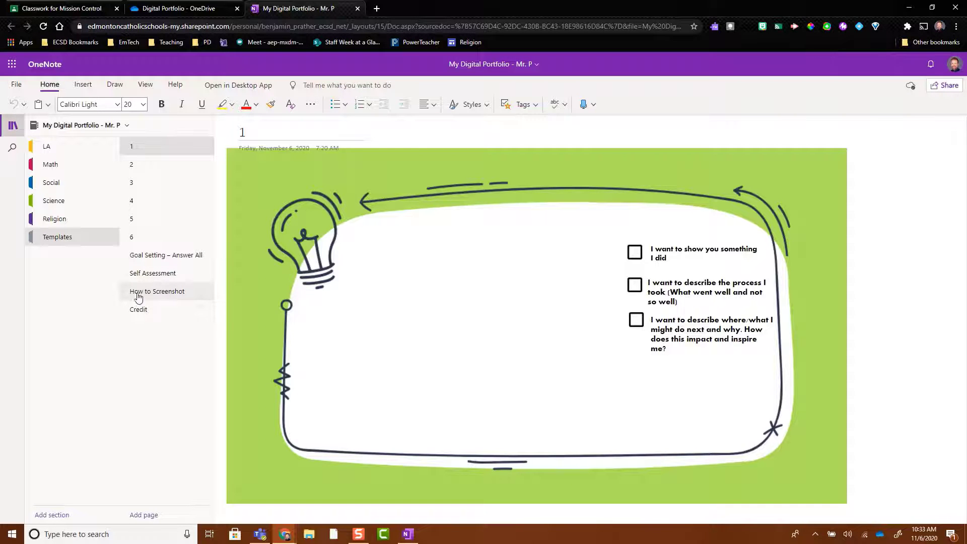
{"action": "left_click", "coordinate": [169, 298]}
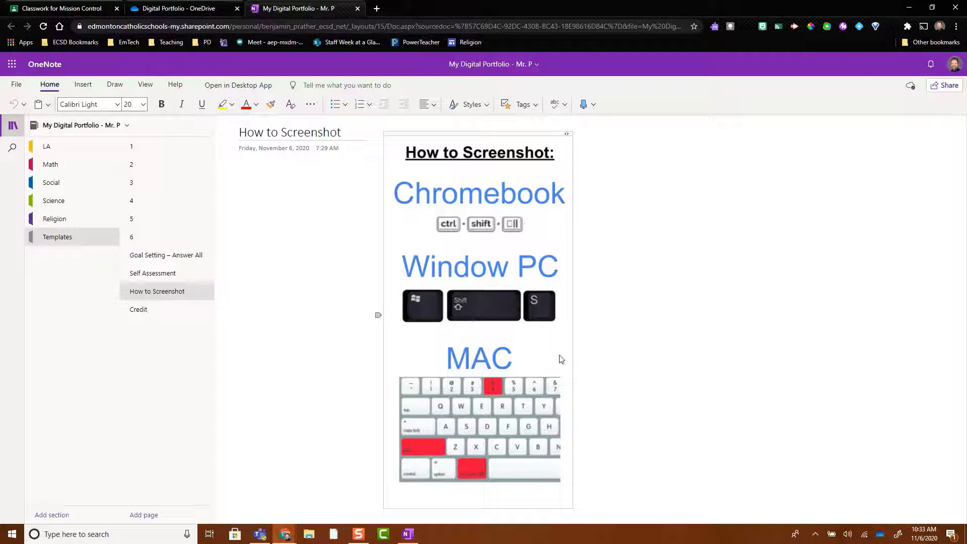
{"action": "key", "text": "super+shift+s"}
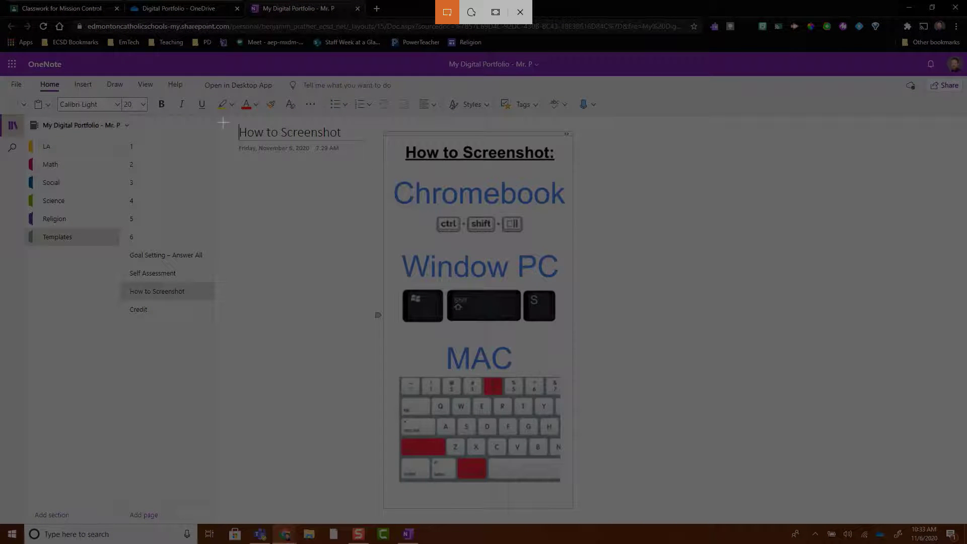
{"action": "mouse_move", "coordinate": [224, 120]}
{"action": "left_mouse_down"}
{"action": "mouse_move", "coordinate": [320, 187]}
{"action": "mouse_move", "coordinate": [655, 476]}
{"action": "mouse_move", "coordinate": [672, 510]}
{"action": "left_mouse_up"}
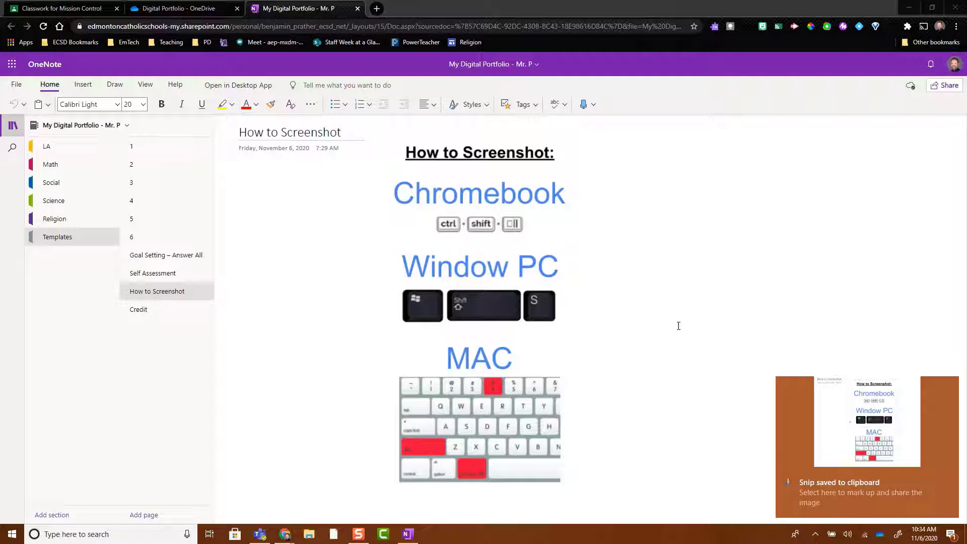
Return to the LA section, then open Google Drive in a new browser tab and search it for "how to"
{"action": "left_click", "coordinate": [112, 146]}
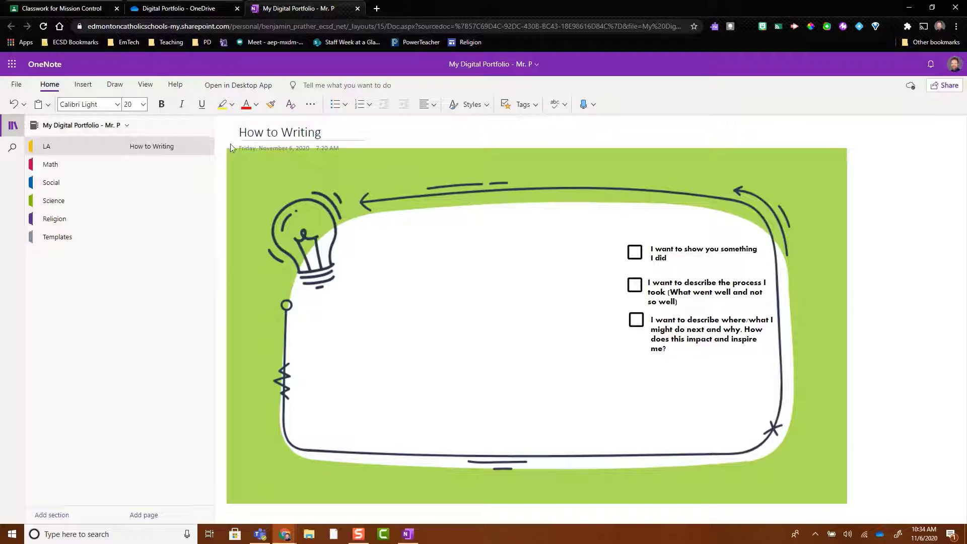
{"action": "left_click", "coordinate": [377, 9]}
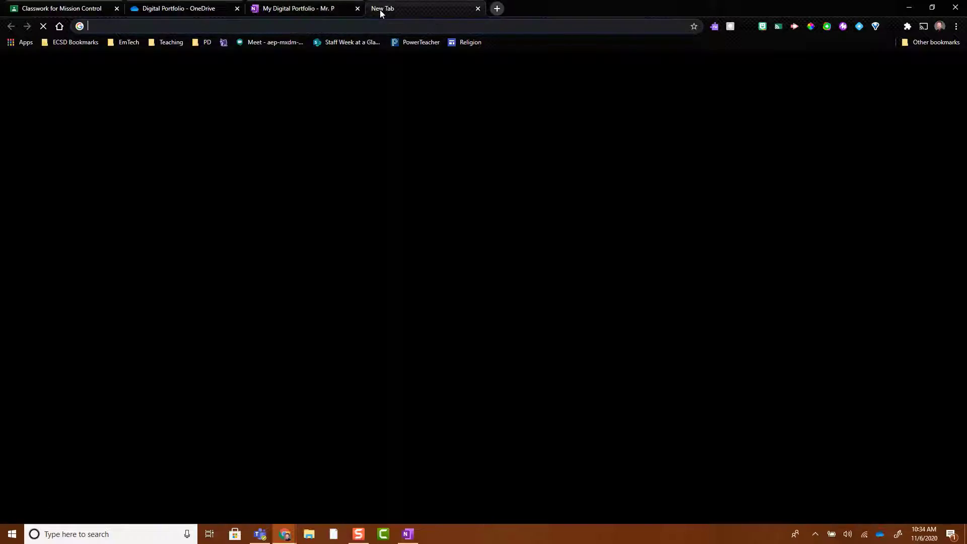
{"action": "left_click", "coordinate": [76, 42]}
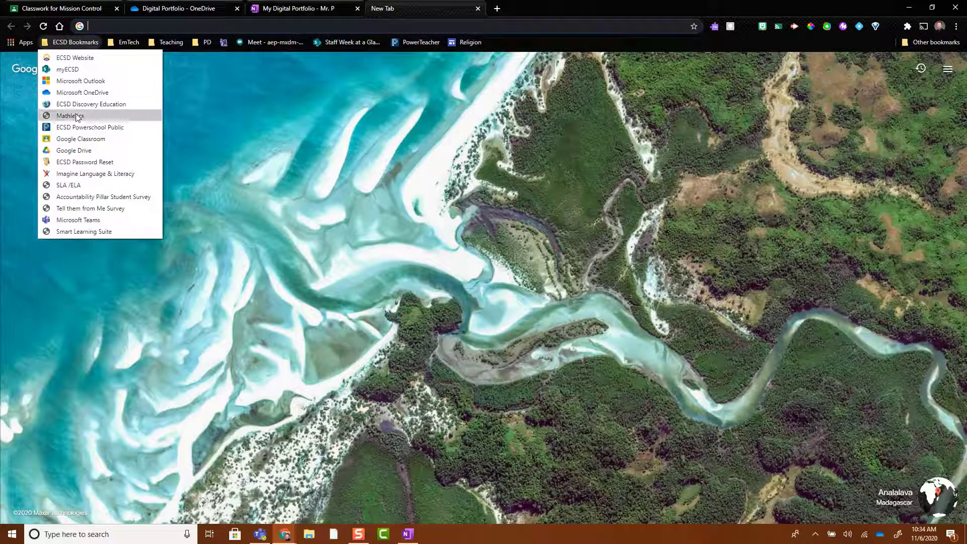
{"action": "left_click", "coordinate": [75, 150]}
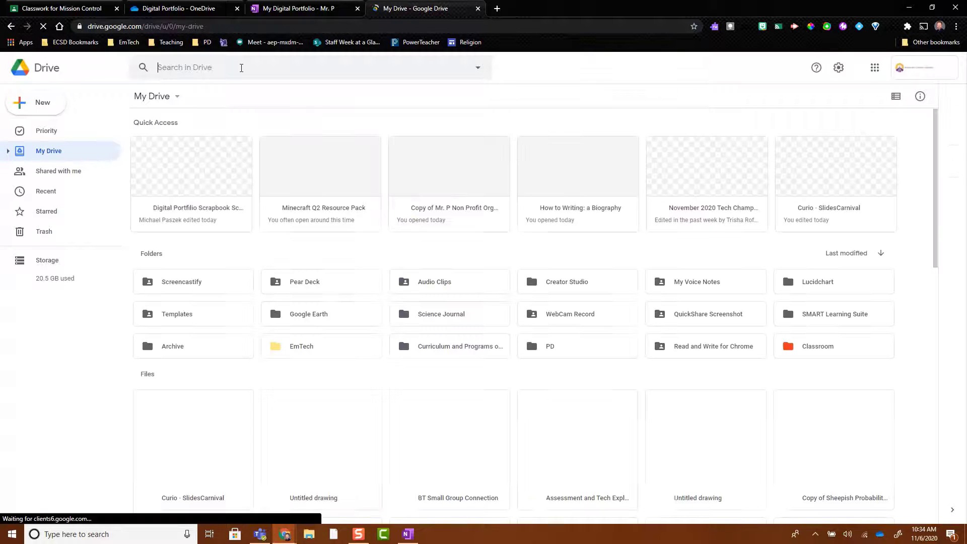
{"action": "type", "text": "how to"}
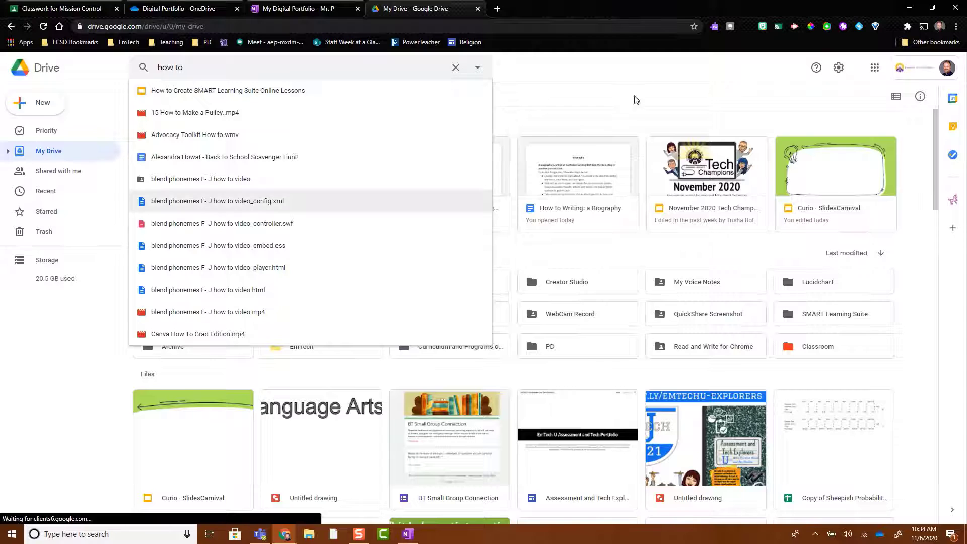
{"action": "key", "text": "Escape"}
Open the document How to Writing: a Biography from the Digital Portfolio folder inside the EmTech folder
{"action": "left_click", "coordinate": [333, 347]}
{"action": "double_click", "coordinate": [332, 346]}
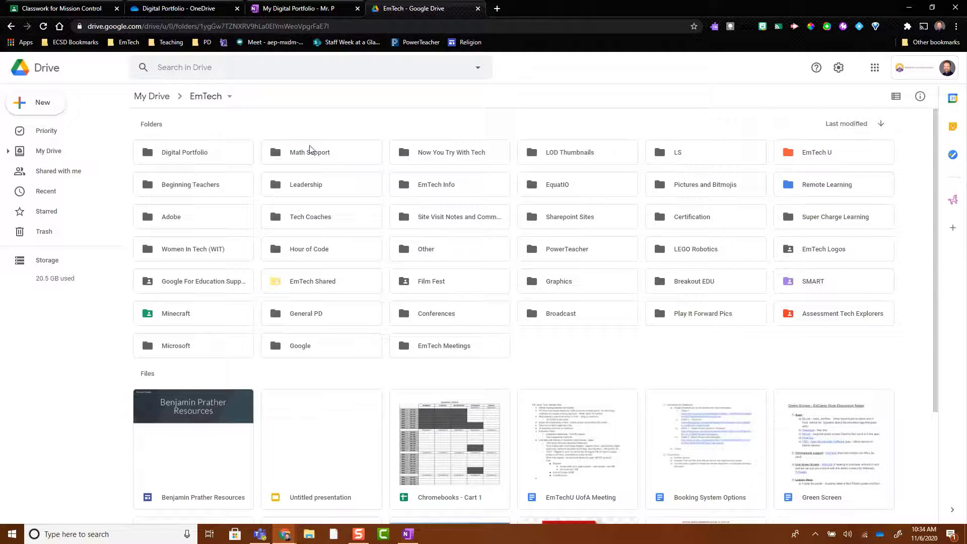
{"action": "double_click", "coordinate": [212, 150]}
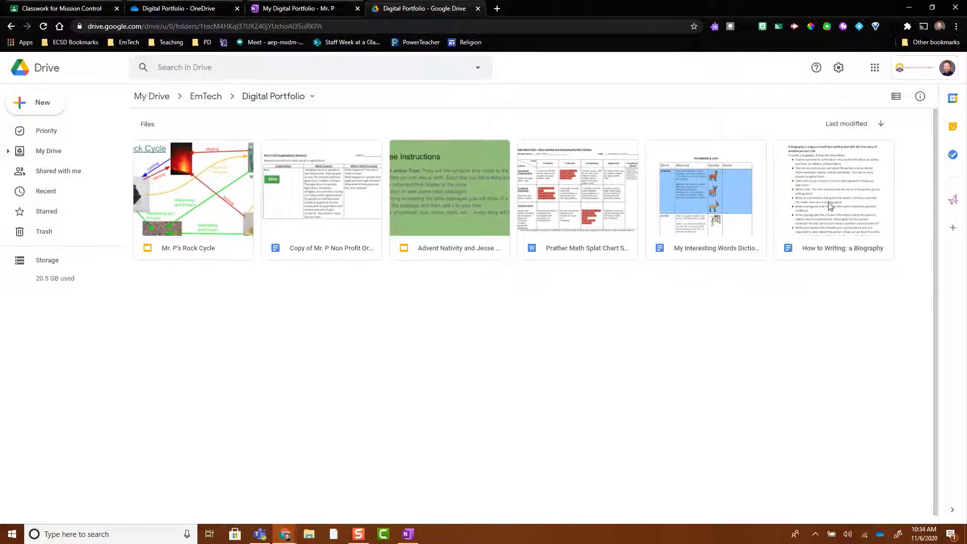
{"action": "double_click", "coordinate": [866, 208]}
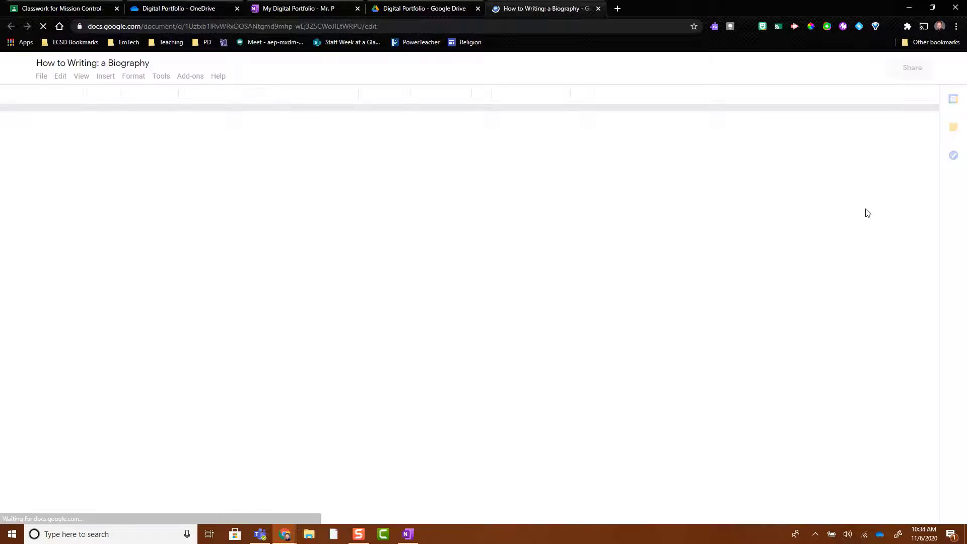
Switch back to the OneNote notebook and review the How to Screenshot page in the Templates section
{"action": "left_click", "coordinate": [302, 8]}
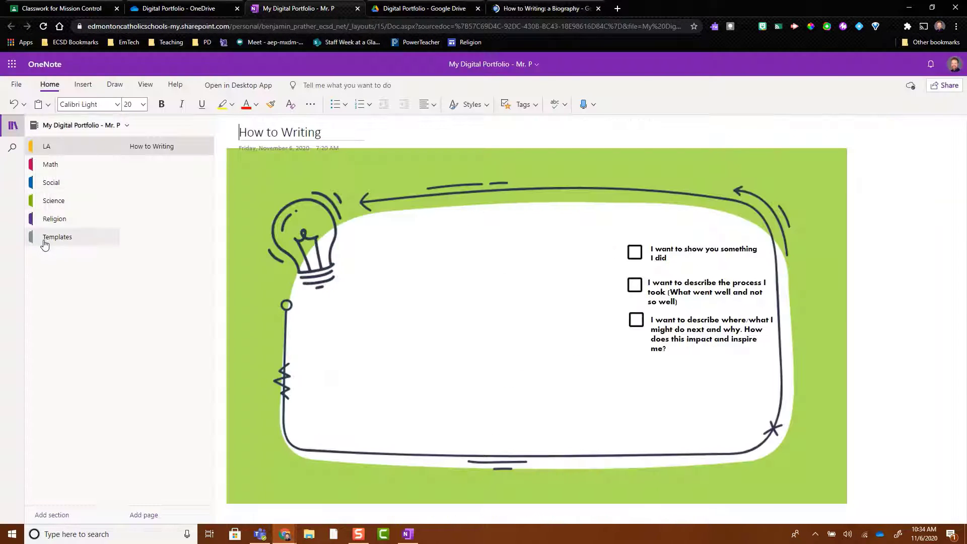
{"action": "left_click", "coordinate": [64, 241]}
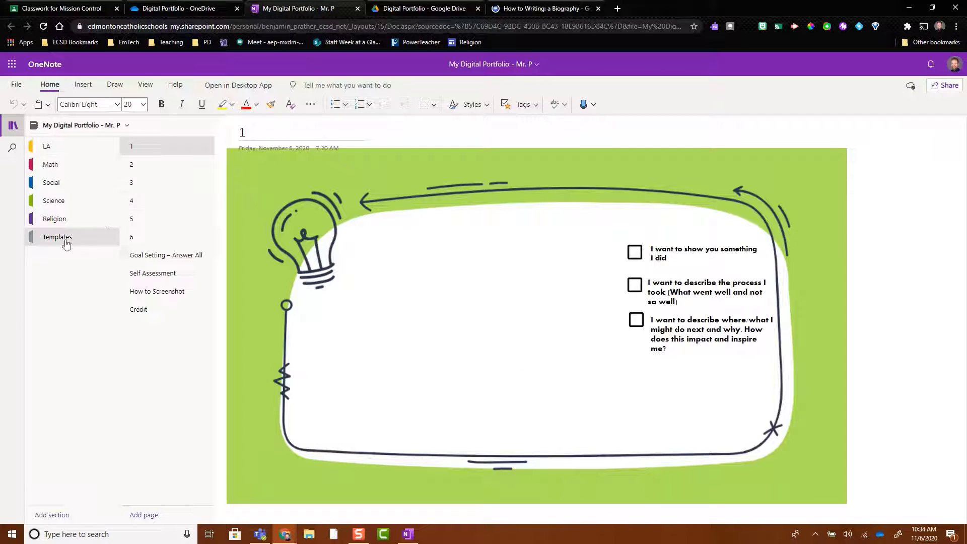
{"action": "left_click", "coordinate": [157, 292]}
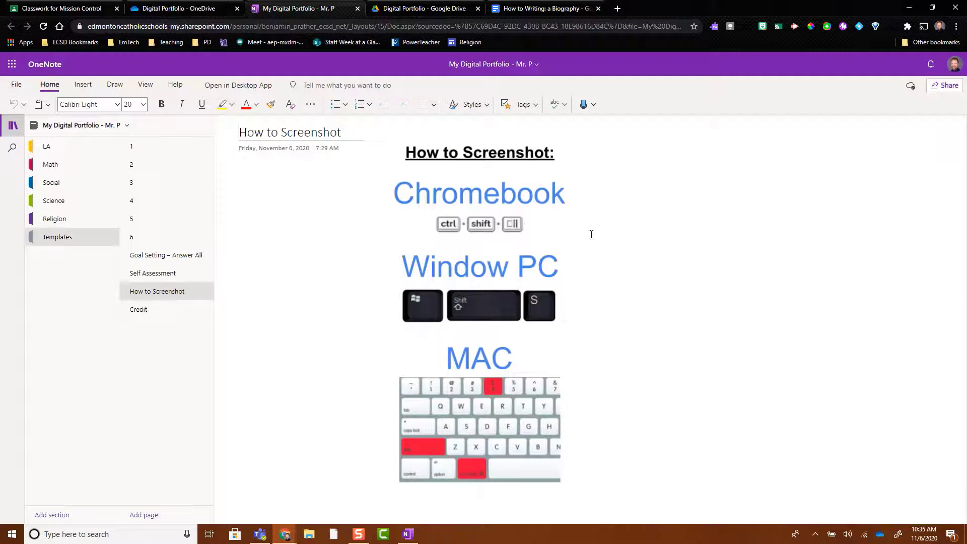
Set the zoom of the How to Writing: a Biography document to 90% and snip the full biography text to the clipboard
{"action": "left_click", "coordinate": [561, 7]}
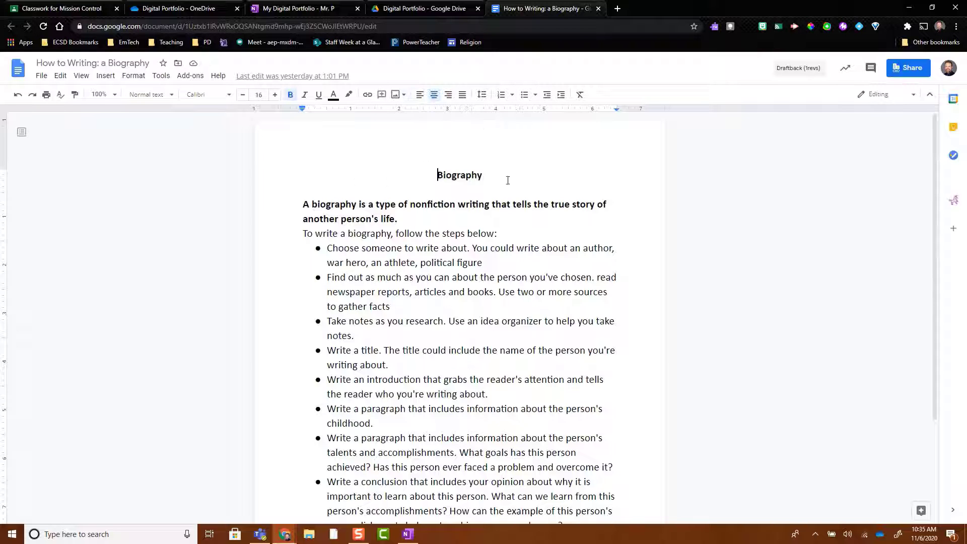
{"action": "scroll", "coordinate": [418, 223], "scroll_direction": "down", "scroll_amount": 3}
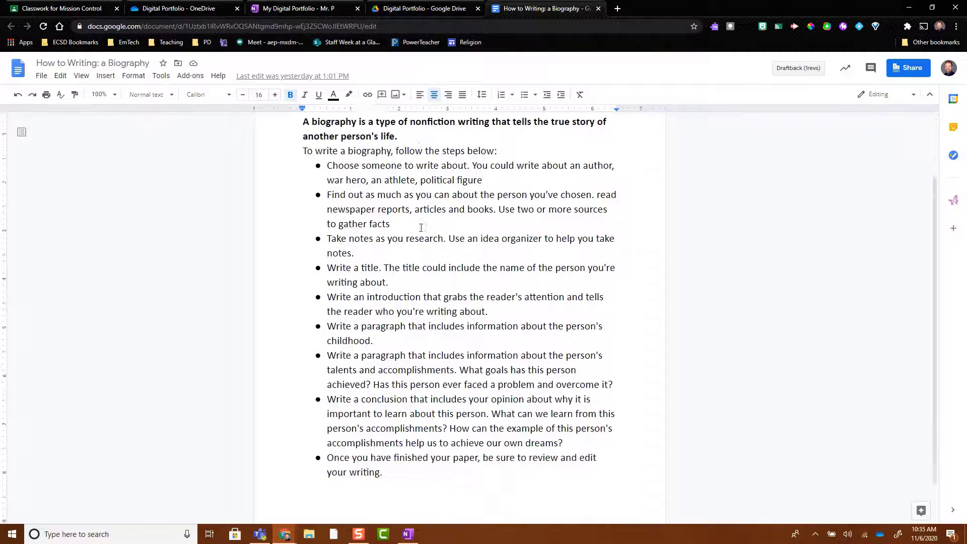
{"action": "scroll", "coordinate": [418, 247], "scroll_direction": "up", "scroll_amount": 3}
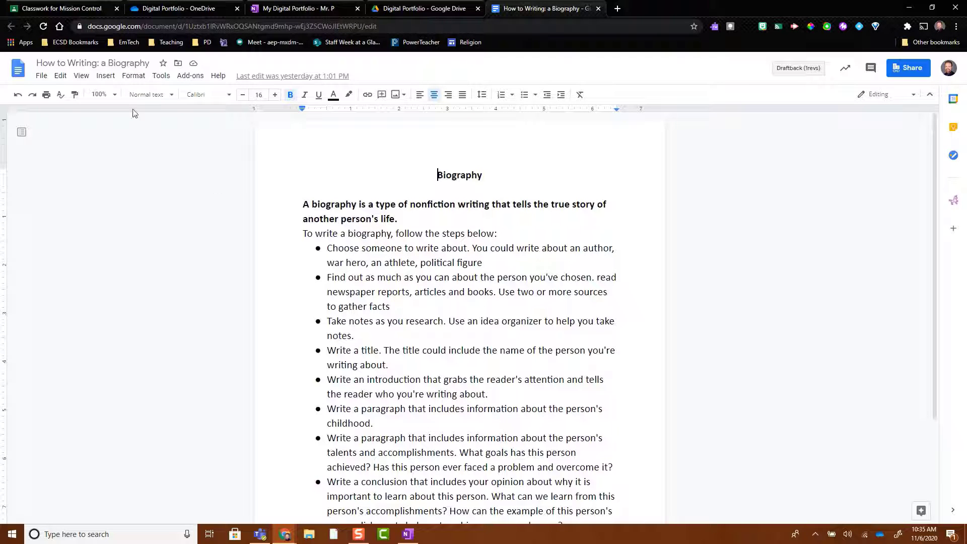
{"action": "left_click", "coordinate": [110, 95]}
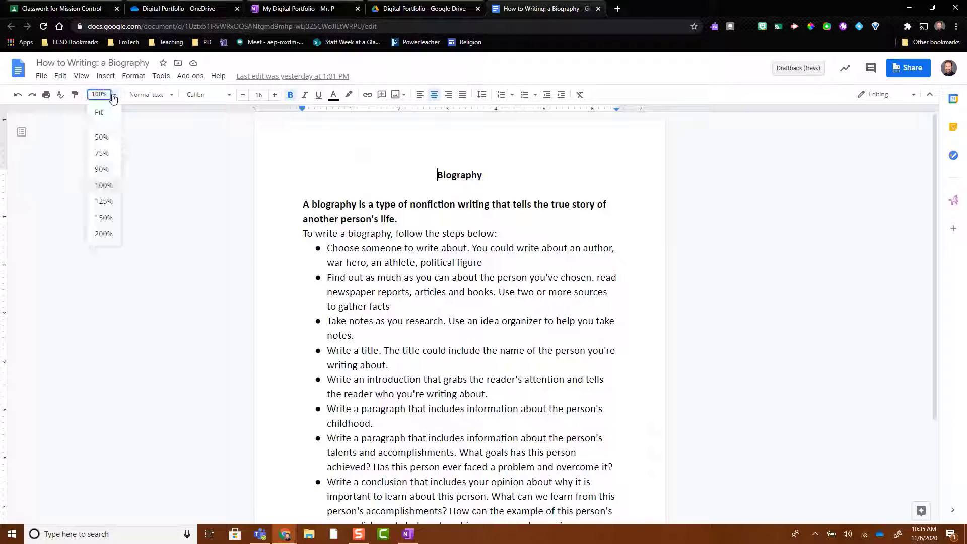
{"action": "left_click", "coordinate": [103, 170]}
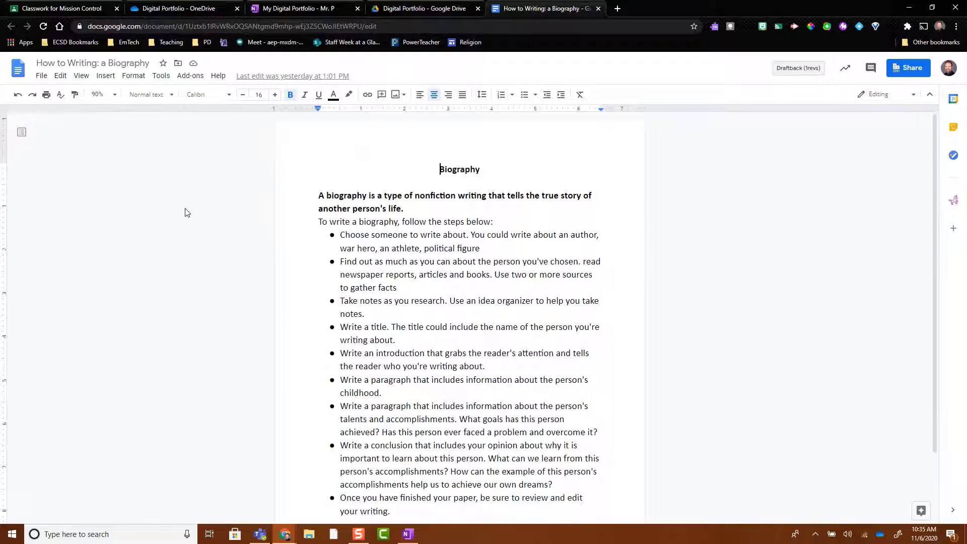
{"action": "scroll", "coordinate": [190, 215], "scroll_direction": "down", "scroll_amount": 1}
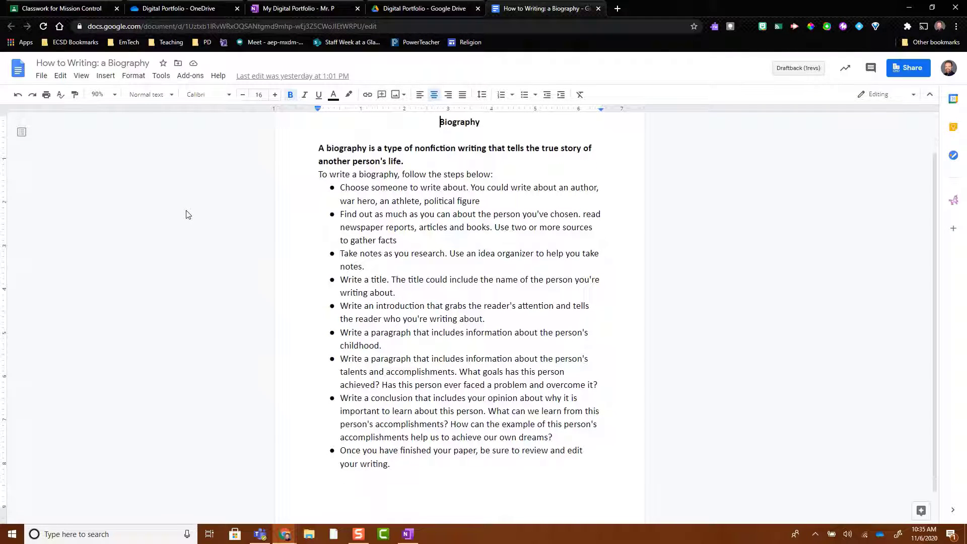
{"action": "scroll", "coordinate": [188, 219], "scroll_direction": "up", "scroll_amount": 1}
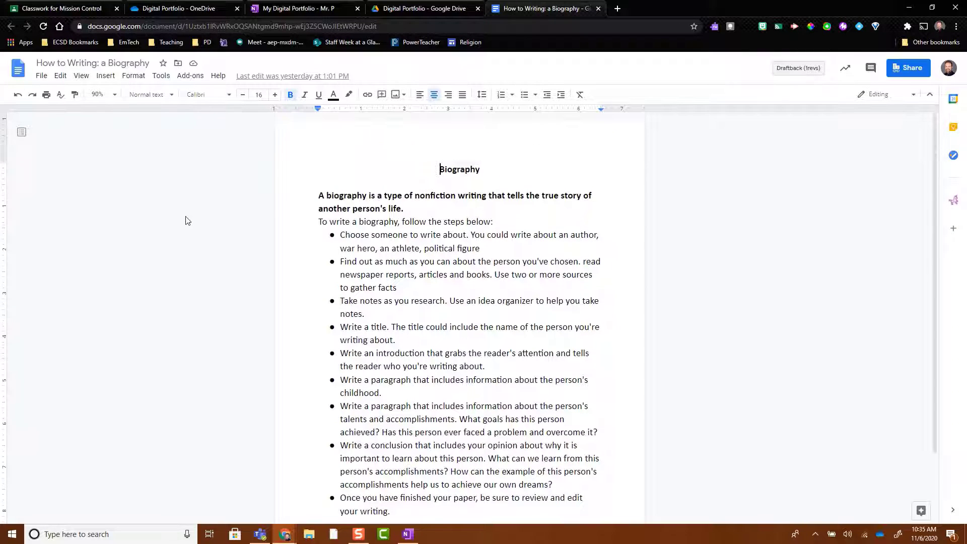
{"action": "scroll", "coordinate": [187, 225], "scroll_direction": "down", "scroll_amount": 1}
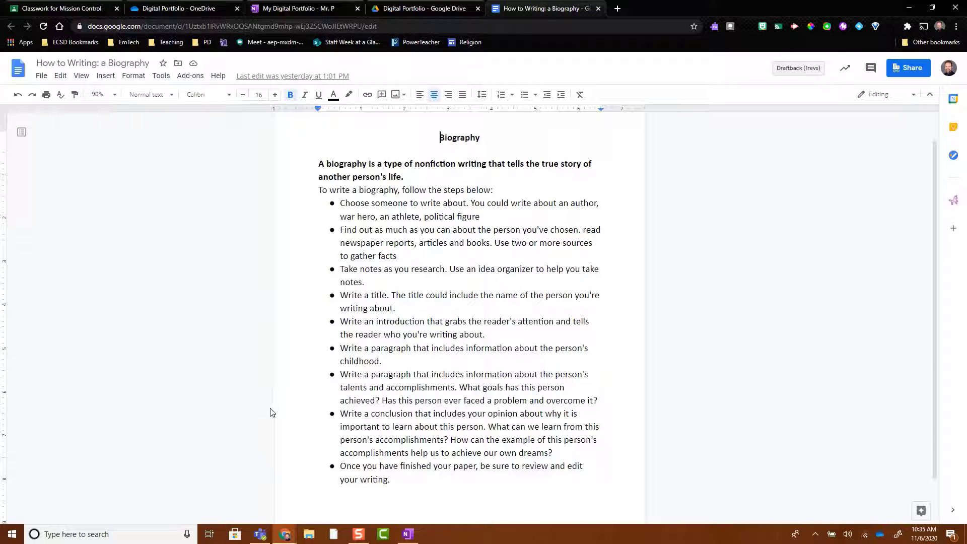
{"action": "key", "text": "super+shift+s"}
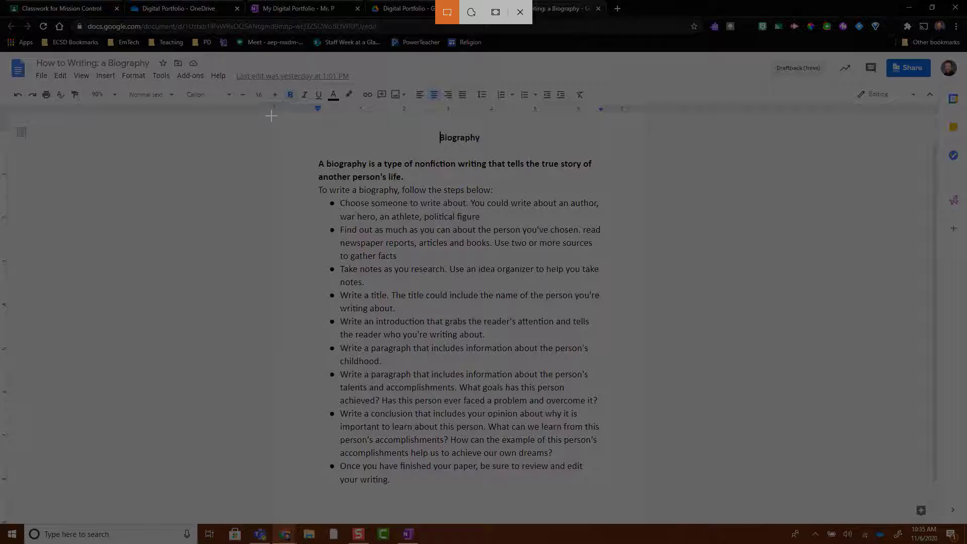
{"action": "left_click_drag", "start_coordinate": [285, 116], "coordinate": [640, 512]}
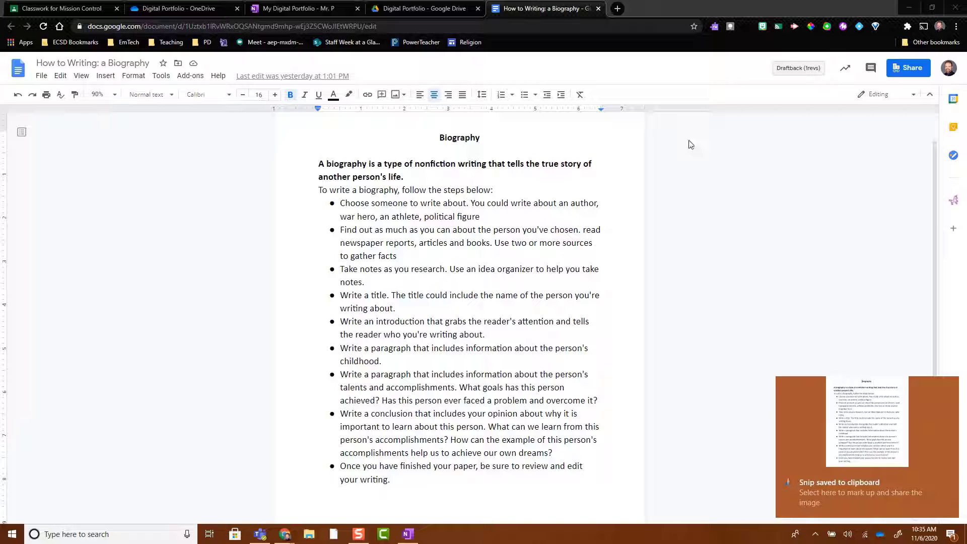
Paste the biography snip onto the How to Writing page in the notebook's LA section
{"action": "left_click", "coordinate": [301, 9]}
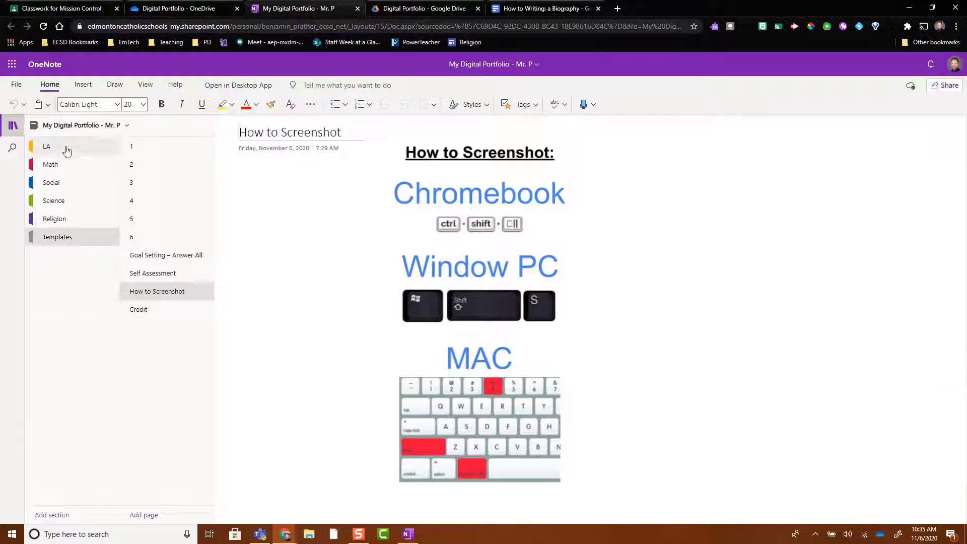
{"action": "left_click", "coordinate": [47, 149]}
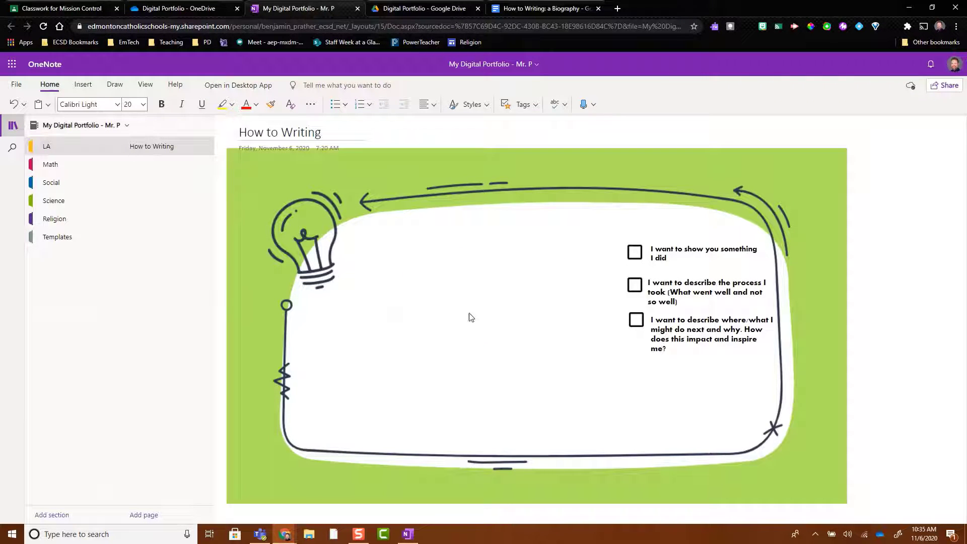
{"action": "right_click", "coordinate": [456, 243]}
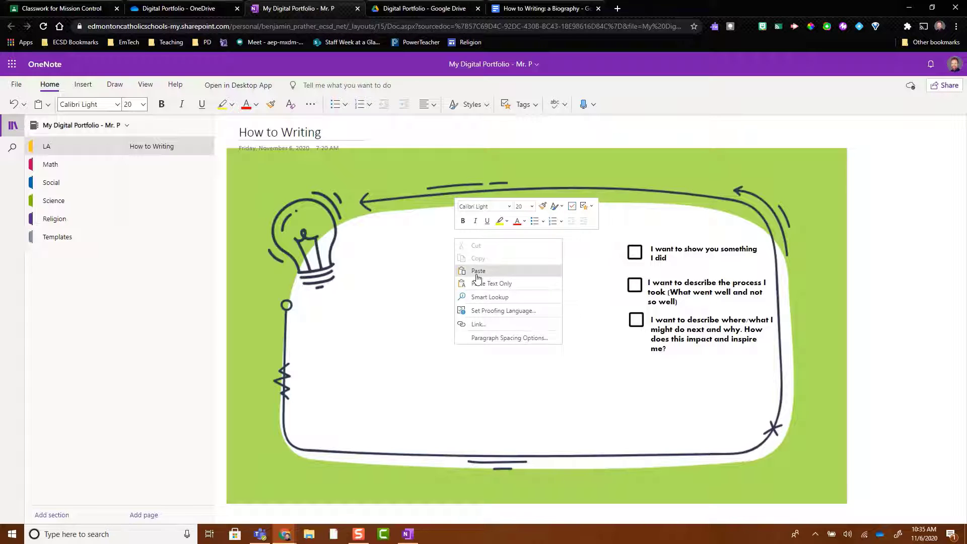
{"action": "left_click", "coordinate": [426, 265]}
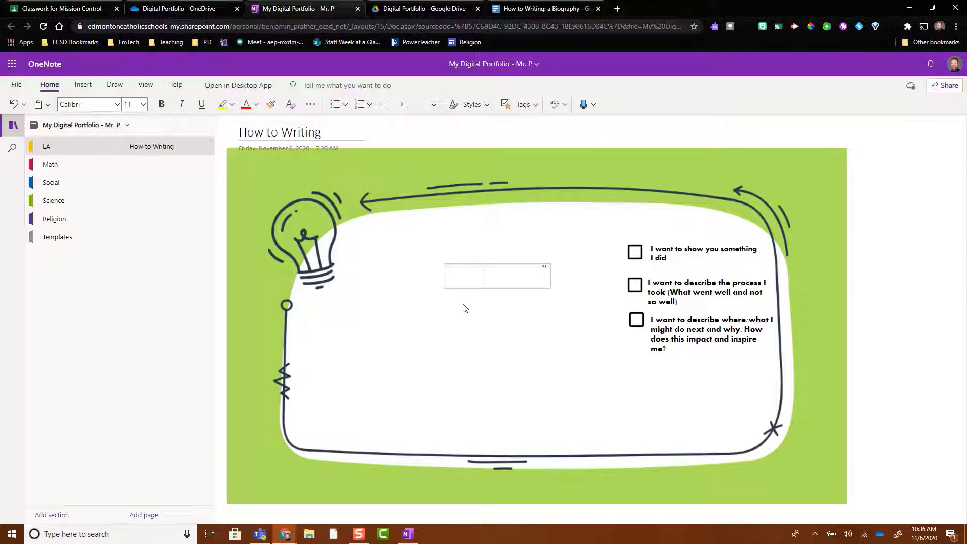
{"action": "right_click", "coordinate": [470, 230]}
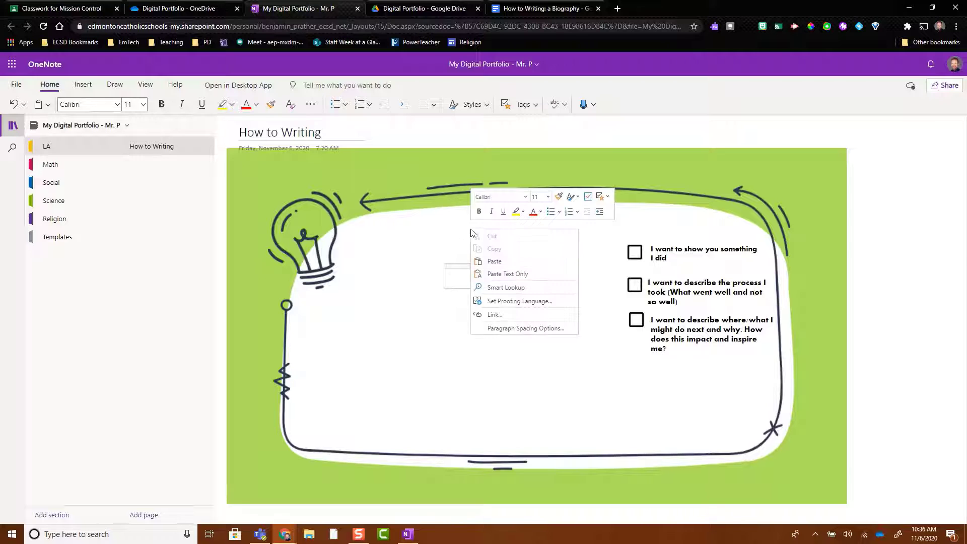
{"action": "left_click", "coordinate": [495, 263]}
{"action": "left_click", "coordinate": [550, 327]}
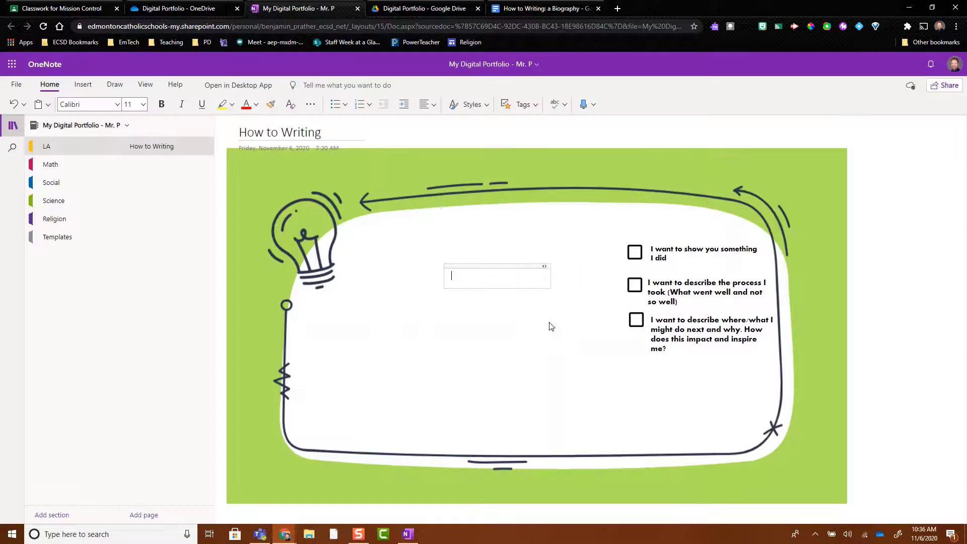
{"action": "left_click", "coordinate": [429, 178]}
{"action": "left_click", "coordinate": [484, 253]}
{"action": "left_click", "coordinate": [471, 335]}
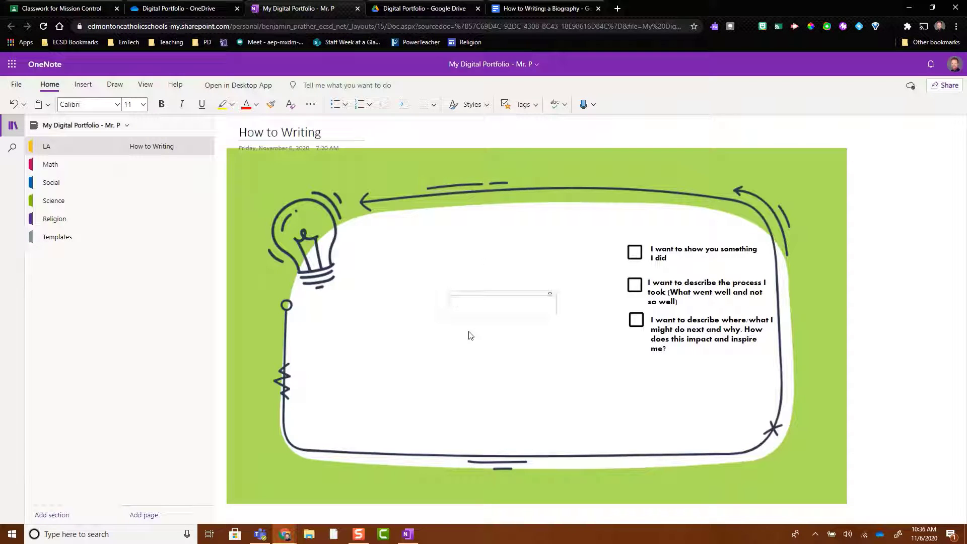
{"action": "key", "text": "ctrl+v"}
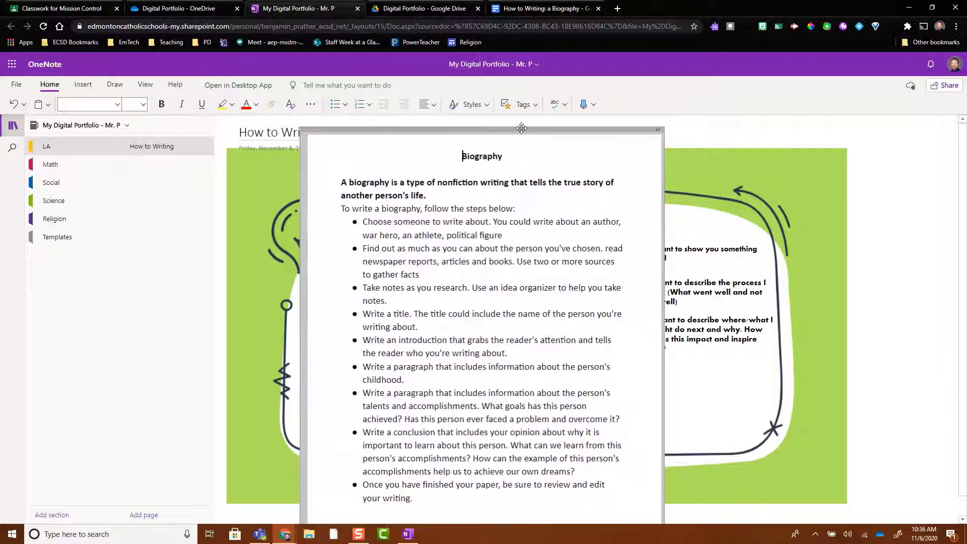
Shrink the pasted biography image and position it inside the template's white frame, between the light bulb and the checklist
{"action": "left_click_drag", "start_coordinate": [521, 128], "coordinate": [560, 161]}
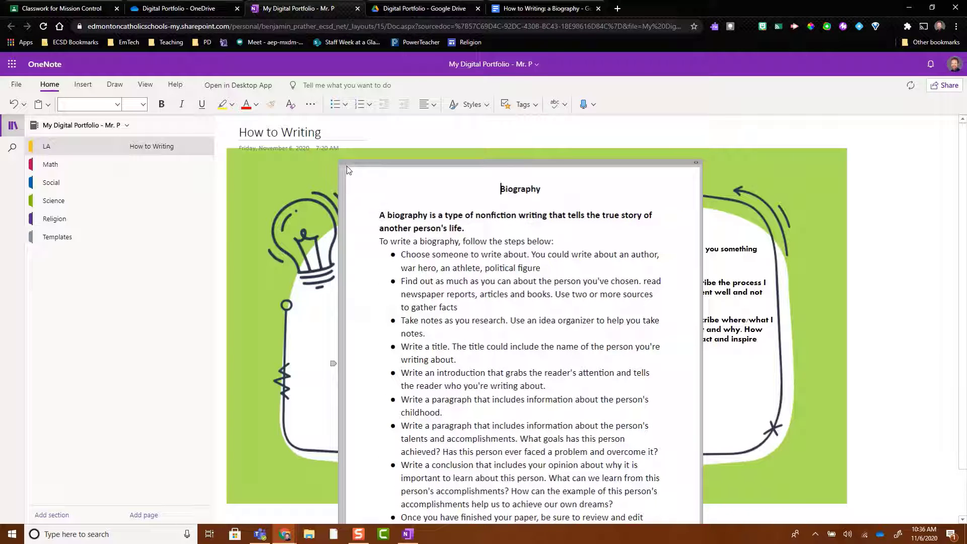
{"action": "left_click_drag", "start_coordinate": [348, 169], "coordinate": [373, 170]}
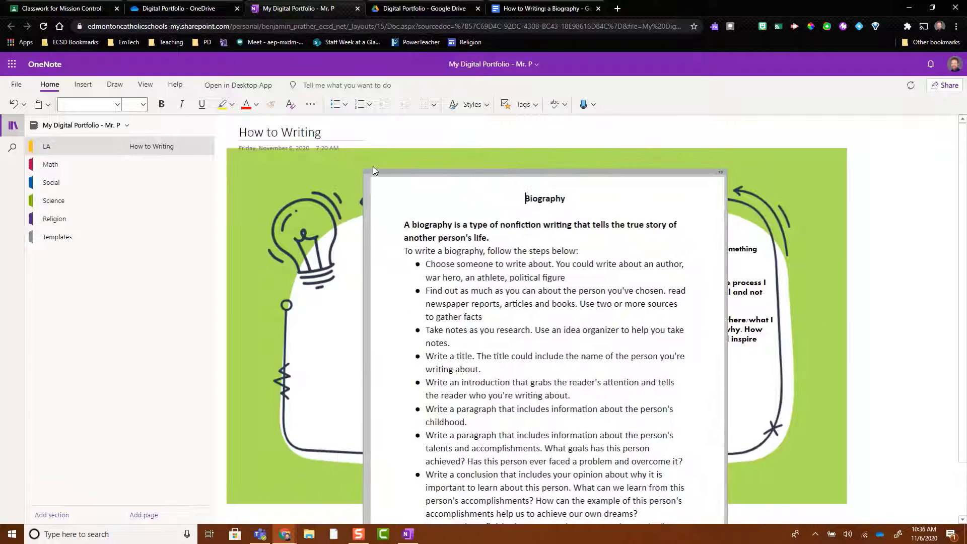
{"action": "left_click_drag", "start_coordinate": [432, 171], "coordinate": [392, 138]}
{"action": "scroll", "coordinate": [481, 260], "scroll_direction": "down", "scroll_amount": 1}
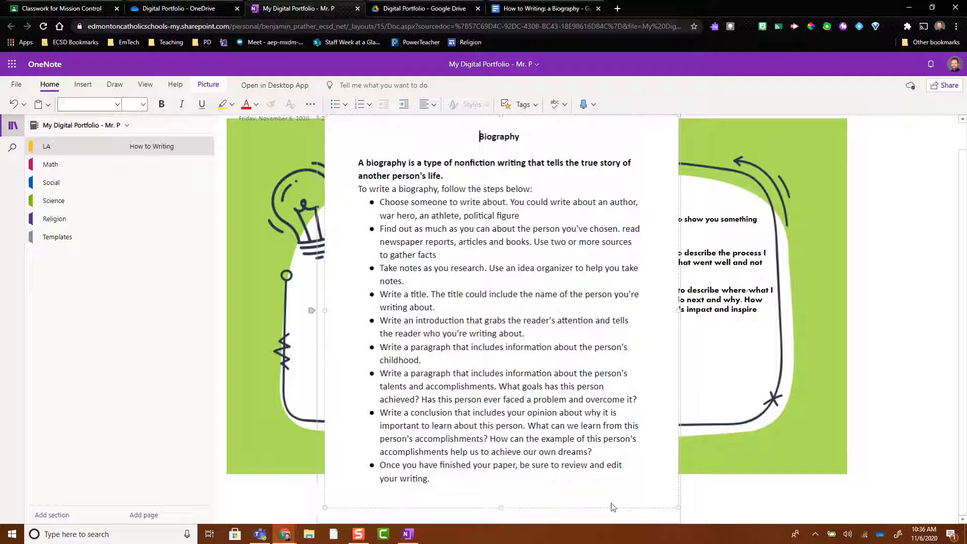
{"action": "left_click_drag", "start_coordinate": [679, 506], "coordinate": [558, 374]}
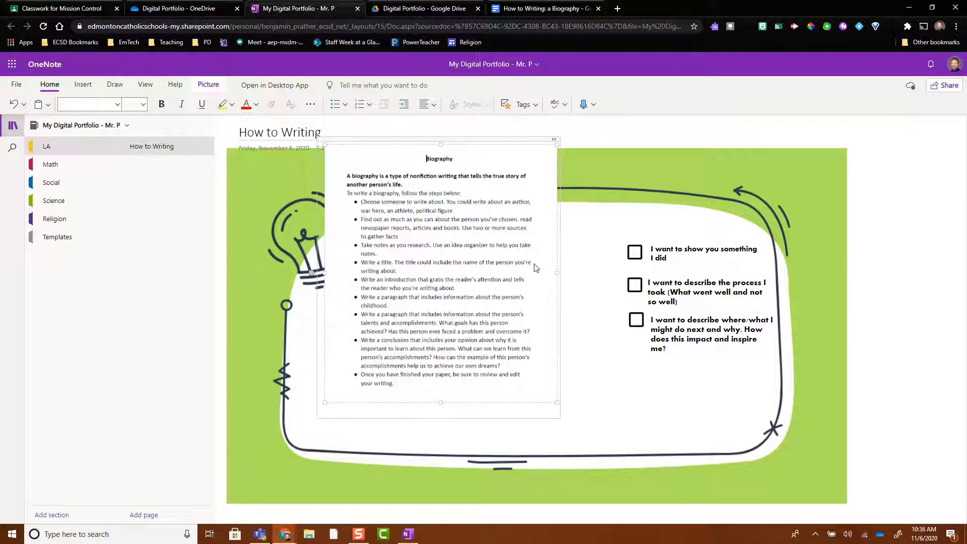
{"action": "left_click_drag", "start_coordinate": [476, 139], "coordinate": [516, 192]}
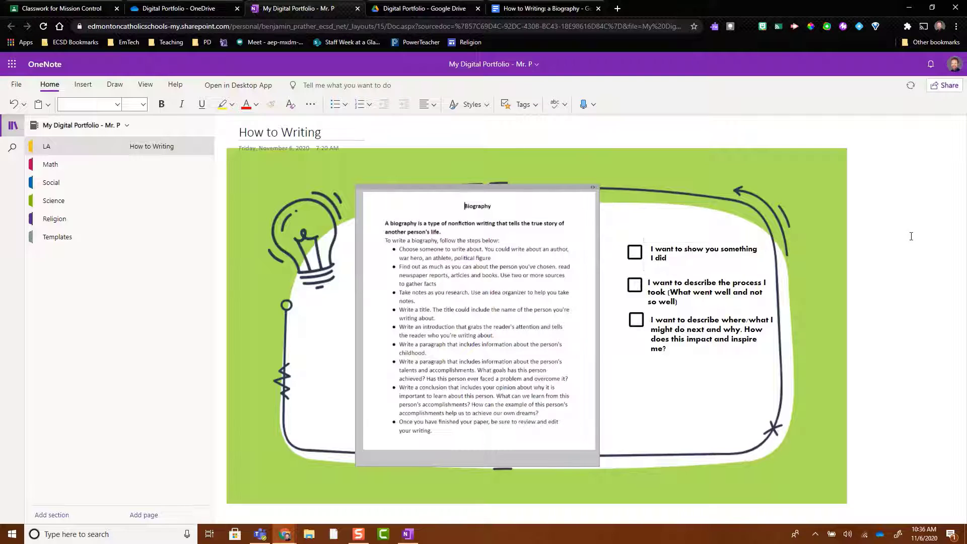
{"action": "left_click", "coordinate": [474, 188]}
{"action": "left_click", "coordinate": [661, 141]}
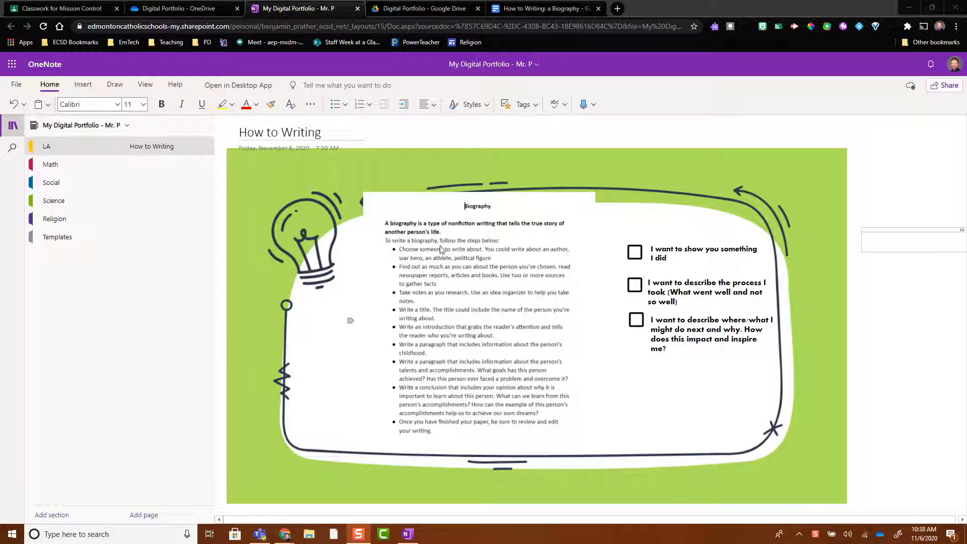
Switch to the How to Writing: a Biography document and copy its sharing link
{"action": "left_click", "coordinate": [513, 10]}
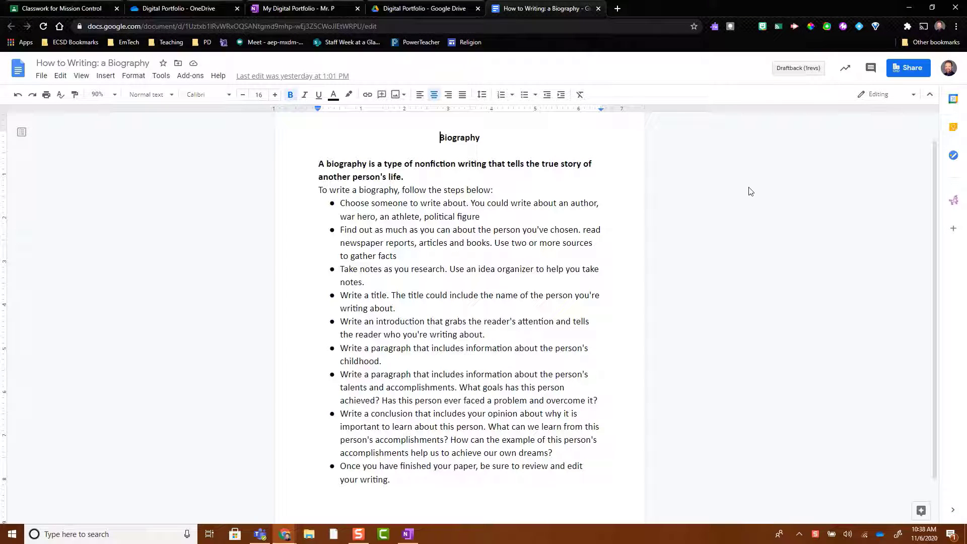
{"action": "left_click", "coordinate": [908, 70]}
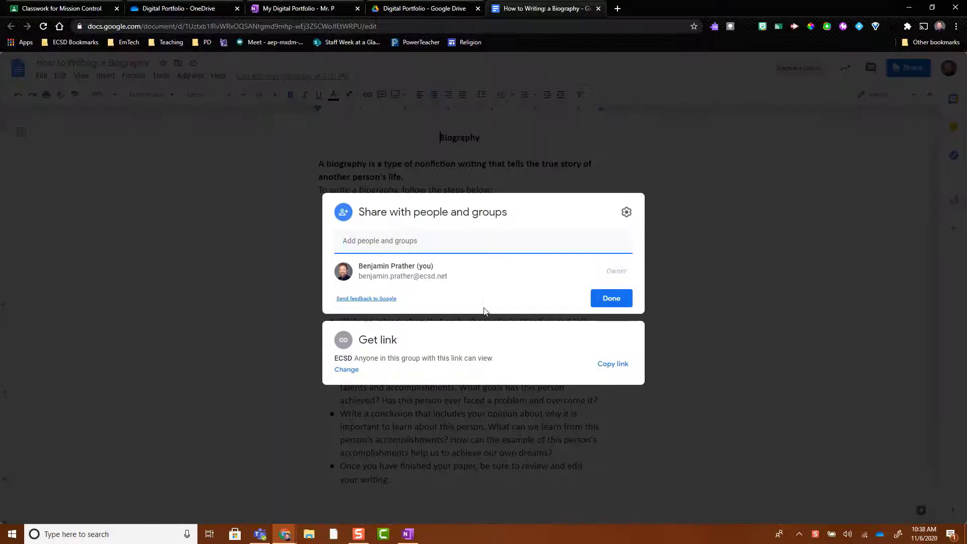
{"action": "left_click", "coordinate": [610, 372]}
{"action": "left_click", "coordinate": [710, 223]}
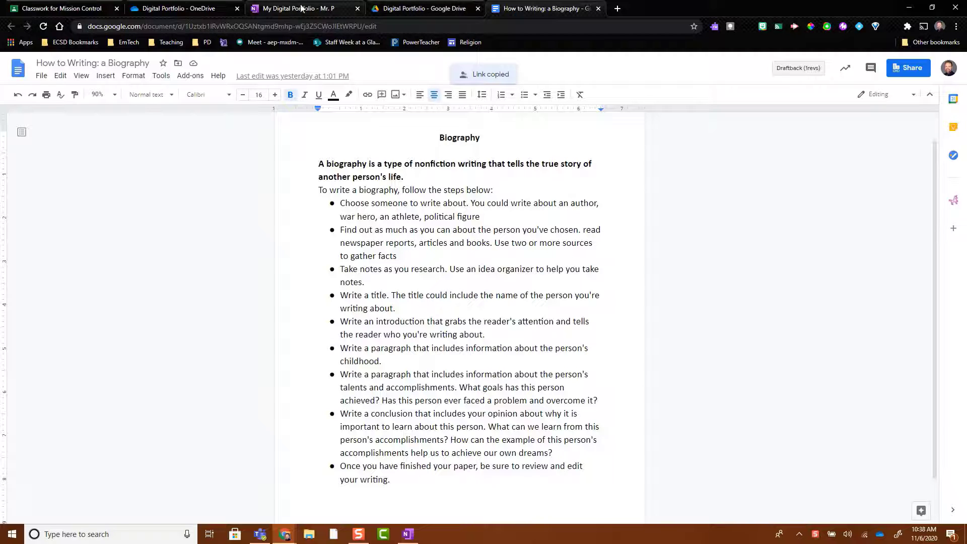
Return to the OneNote notebook and add the text "Click here to see my writing" below the light bulb on the How to Writing page
{"action": "left_click", "coordinate": [278, 9]}
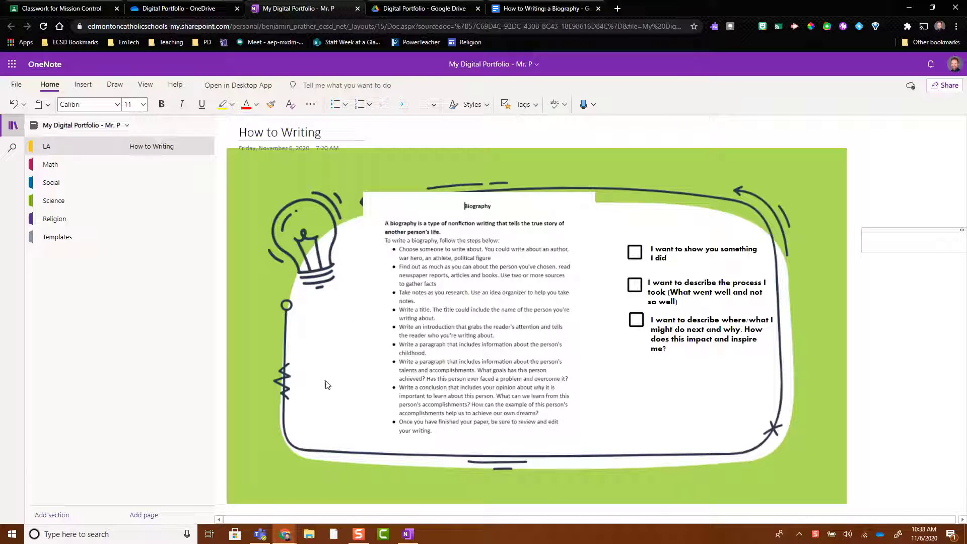
{"action": "left_click", "coordinate": [309, 351]}
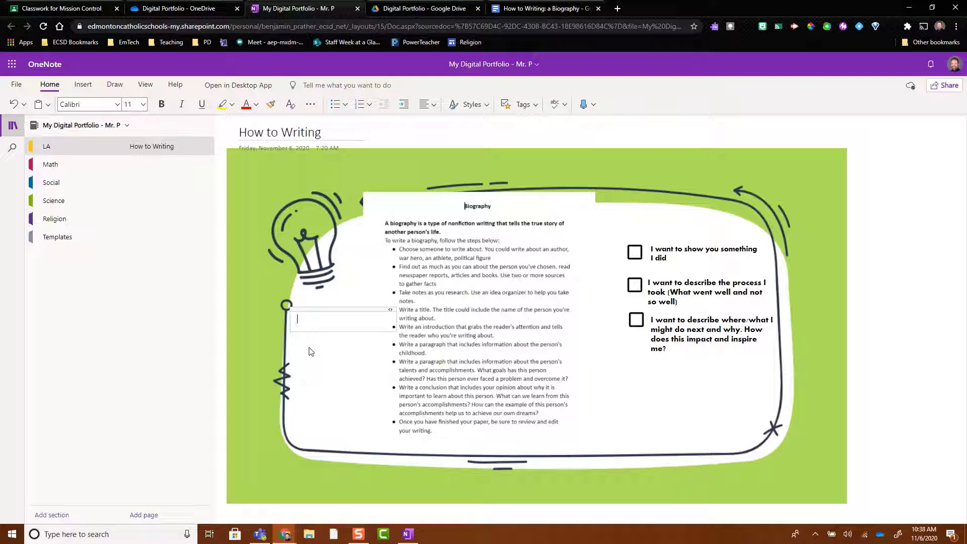
{"action": "type", "text": "Click here to see my wri"}
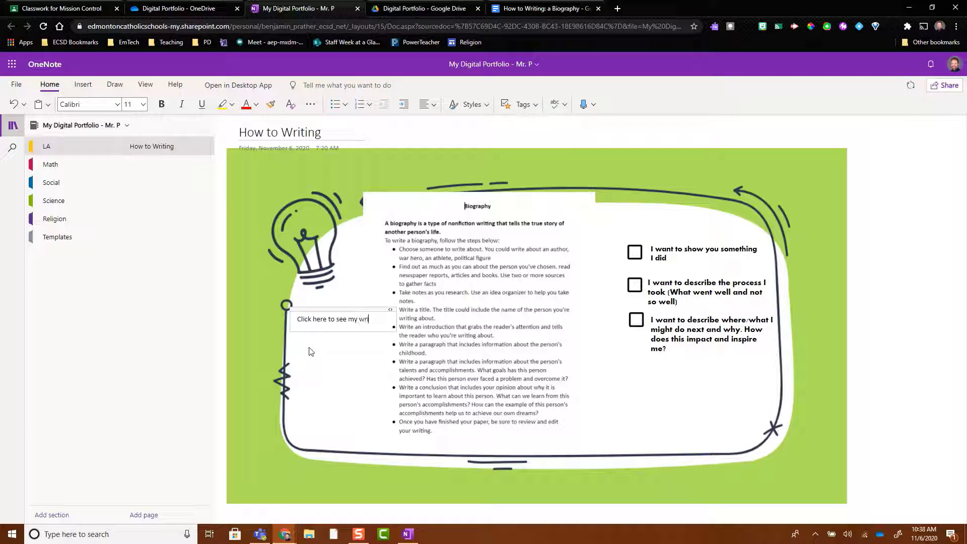
{"action": "type", "text": "ting"}
Link the words "Click here" to the copied document address, test the link and close the page it opens
{"action": "left_click_drag", "start_coordinate": [381, 320], "coordinate": [297, 324]}
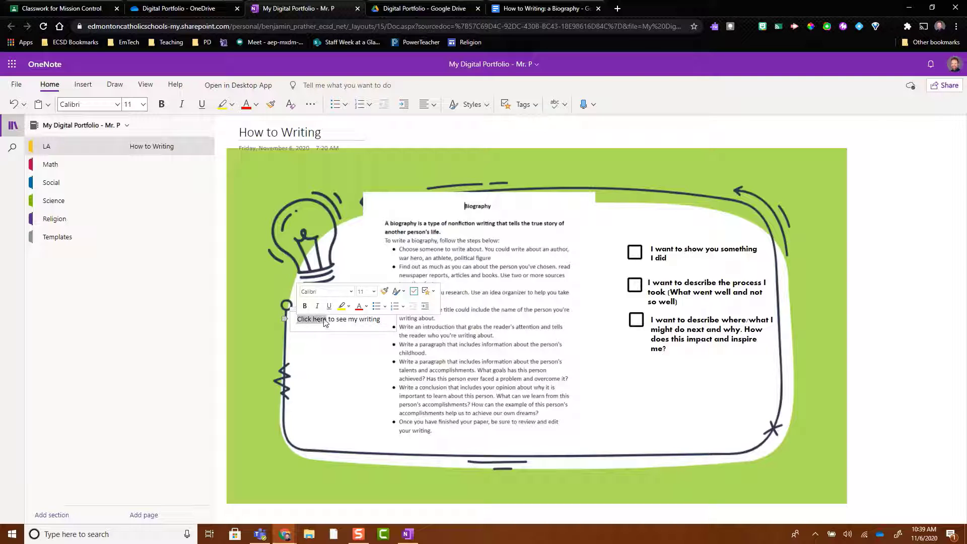
{"action": "left_click", "coordinate": [83, 85]}
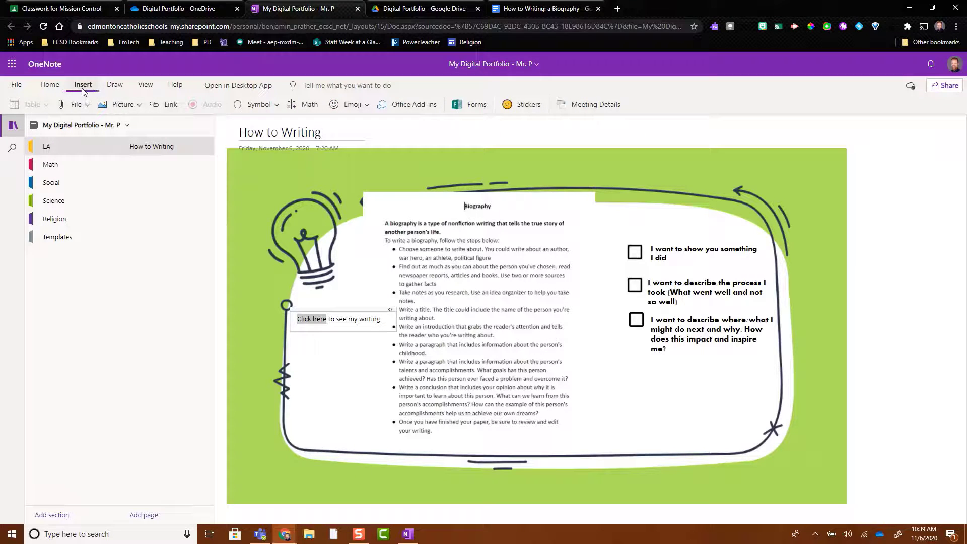
{"action": "left_click", "coordinate": [167, 106]}
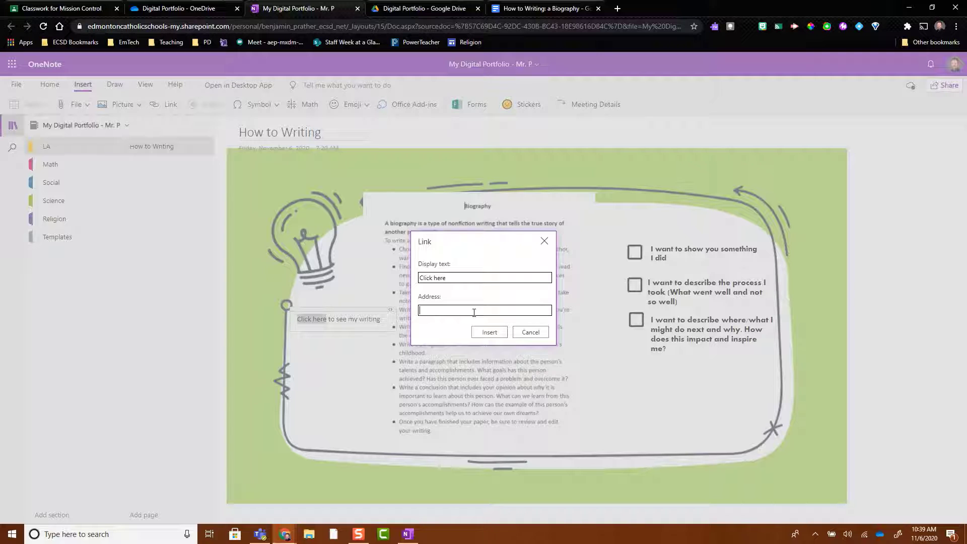
{"action": "key", "text": "ctrl+v"}
{"action": "left_click", "coordinate": [488, 333]}
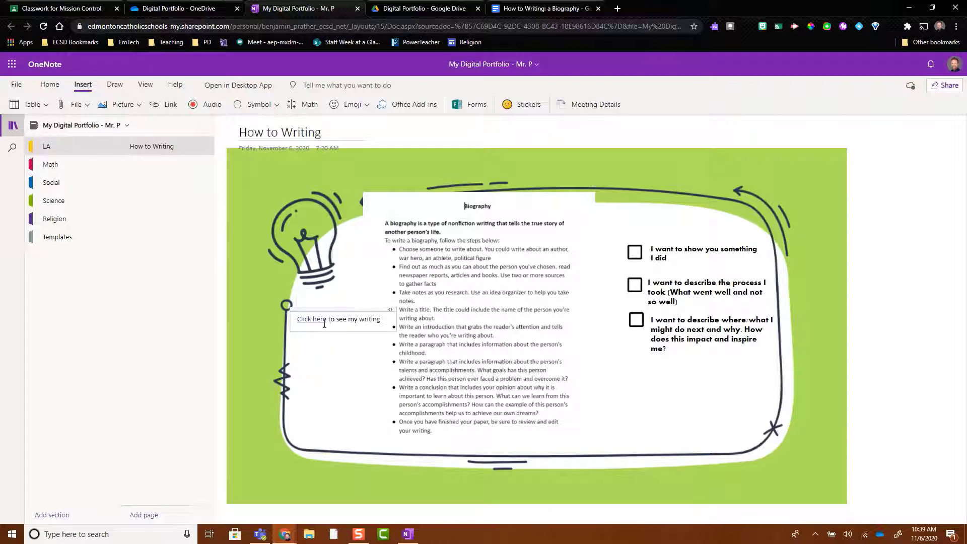
{"action": "left_click", "coordinate": [307, 320]}
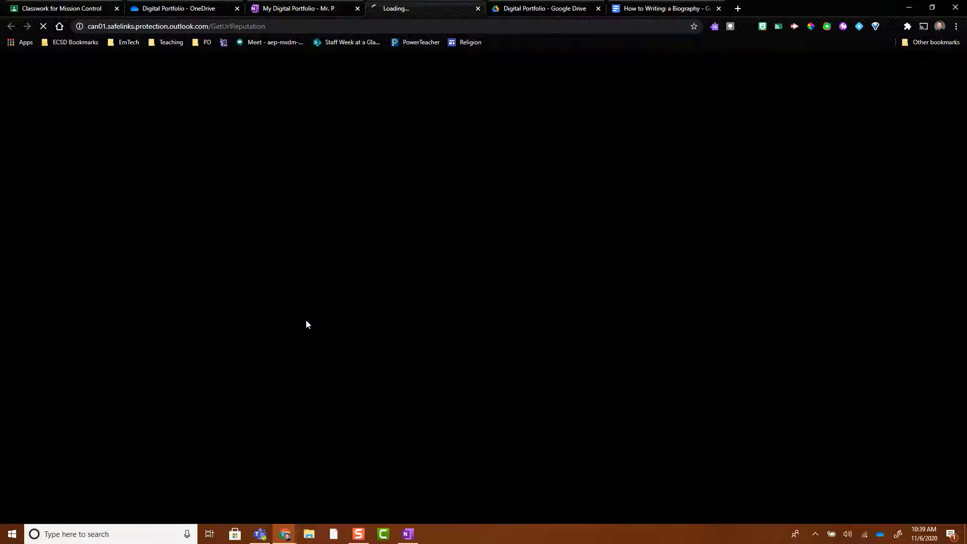
{"action": "left_click", "coordinate": [478, 9]}
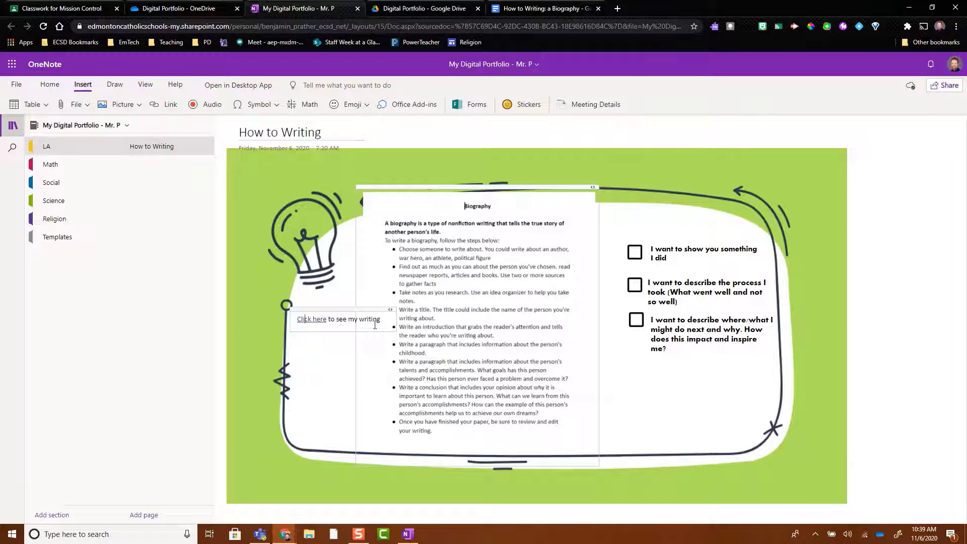
Format the "Click here to see my writing" text in Aharoni, size 16
{"action": "triple_click", "coordinate": [359, 325]}
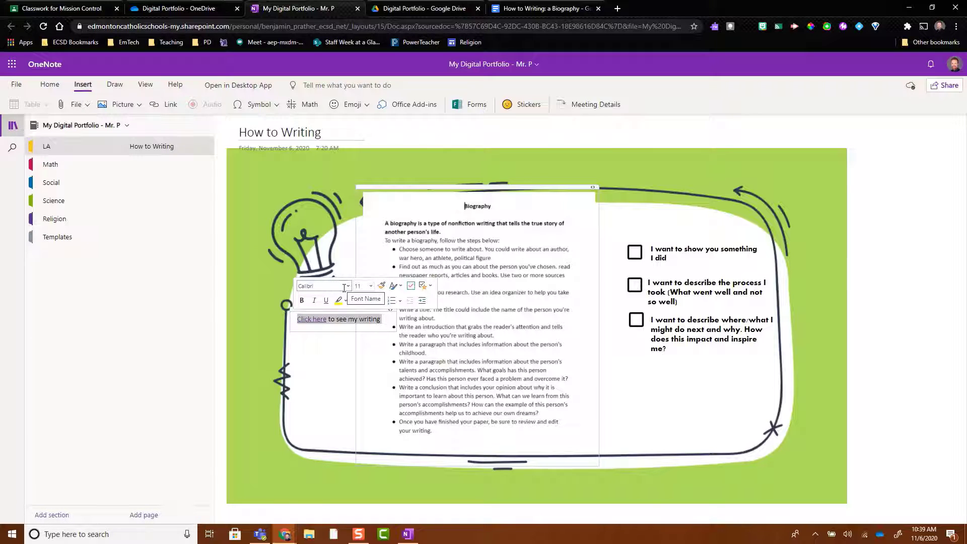
{"action": "left_click", "coordinate": [50, 84]}
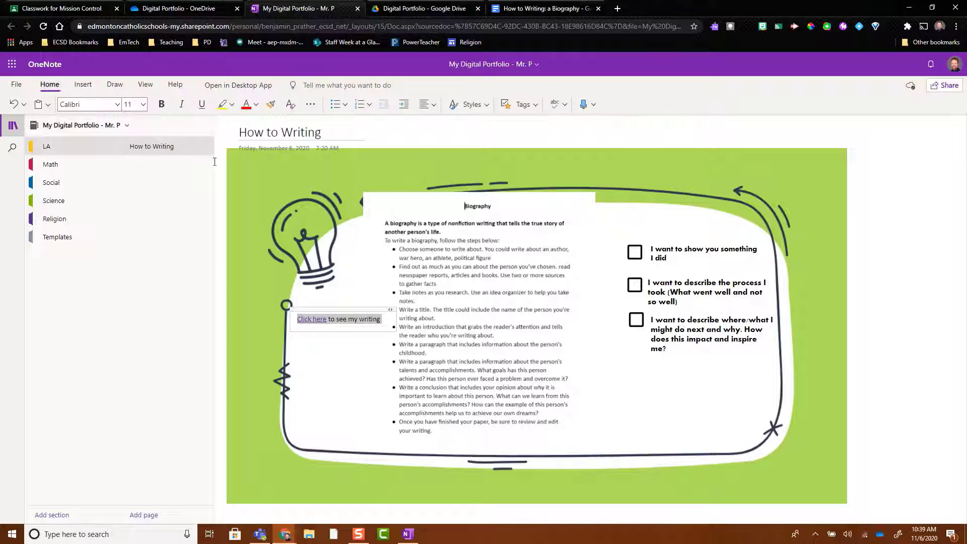
{"action": "left_click", "coordinate": [112, 104]}
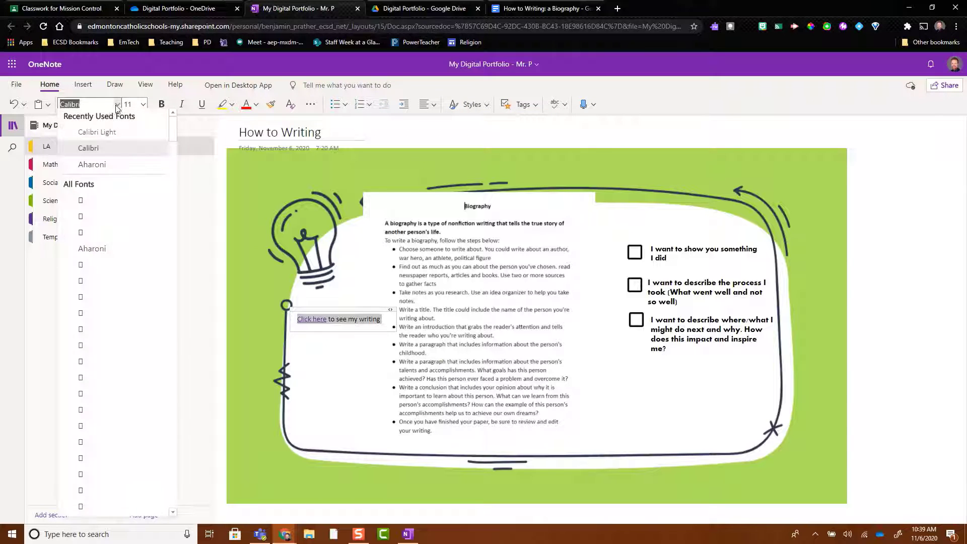
{"action": "left_click", "coordinate": [92, 167]}
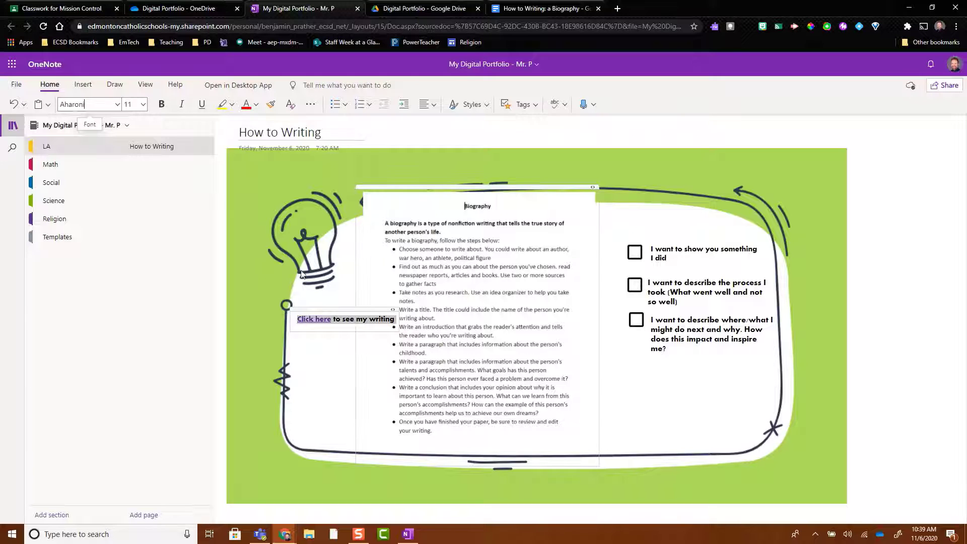
{"action": "left_click", "coordinate": [143, 104]}
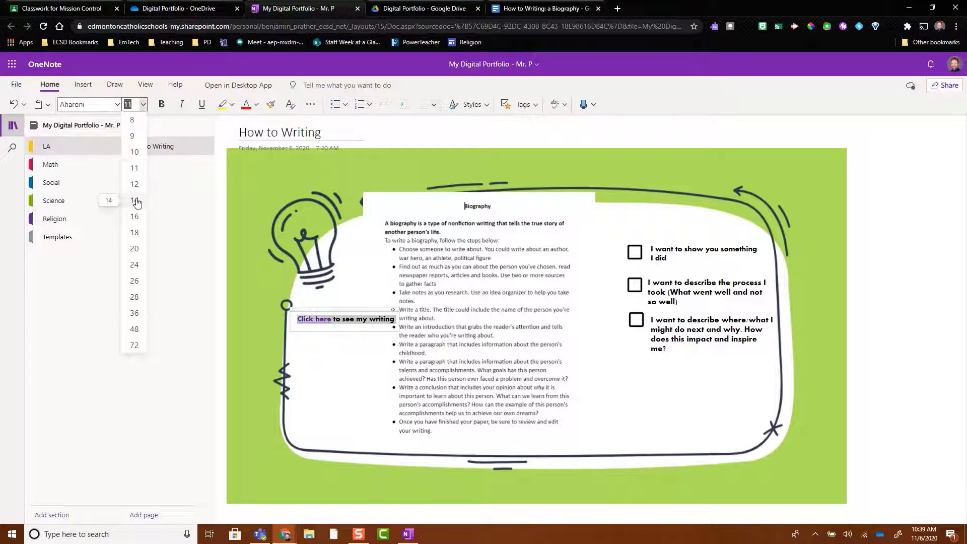
{"action": "left_click", "coordinate": [132, 218]}
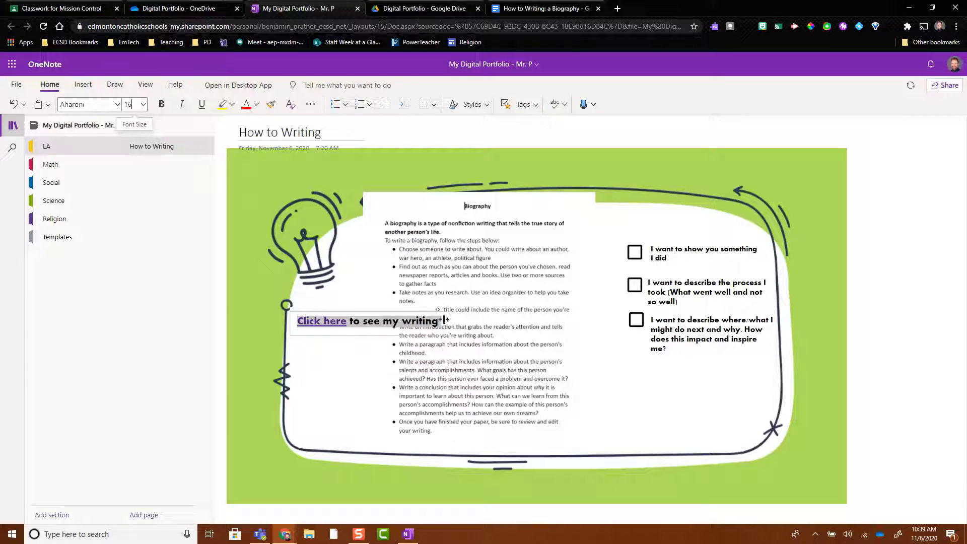
Narrow the link's text box to two lines and place it inside the frame beside the biography image
{"action": "left_click_drag", "start_coordinate": [439, 318], "coordinate": [327, 313]}
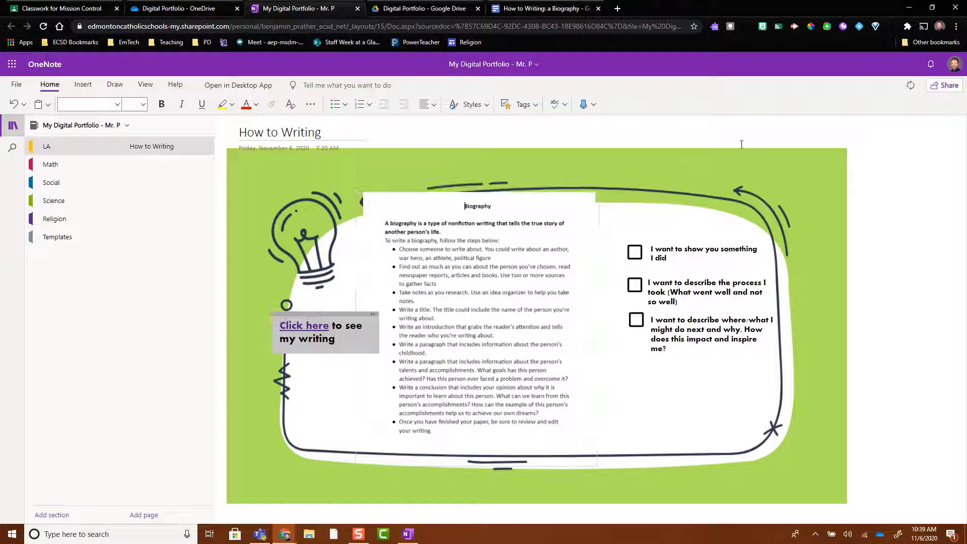
{"action": "left_click", "coordinate": [712, 193]}
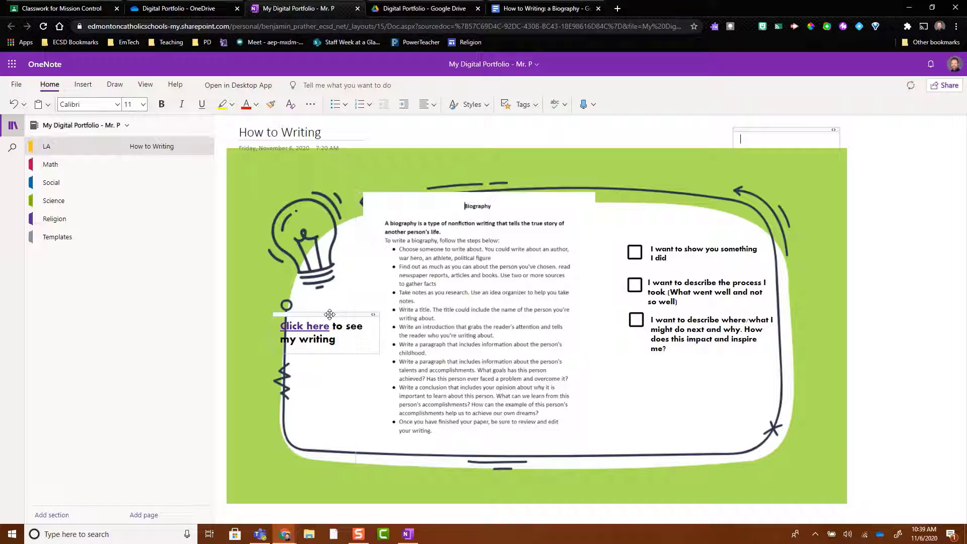
{"action": "left_click_drag", "start_coordinate": [332, 319], "coordinate": [348, 319]}
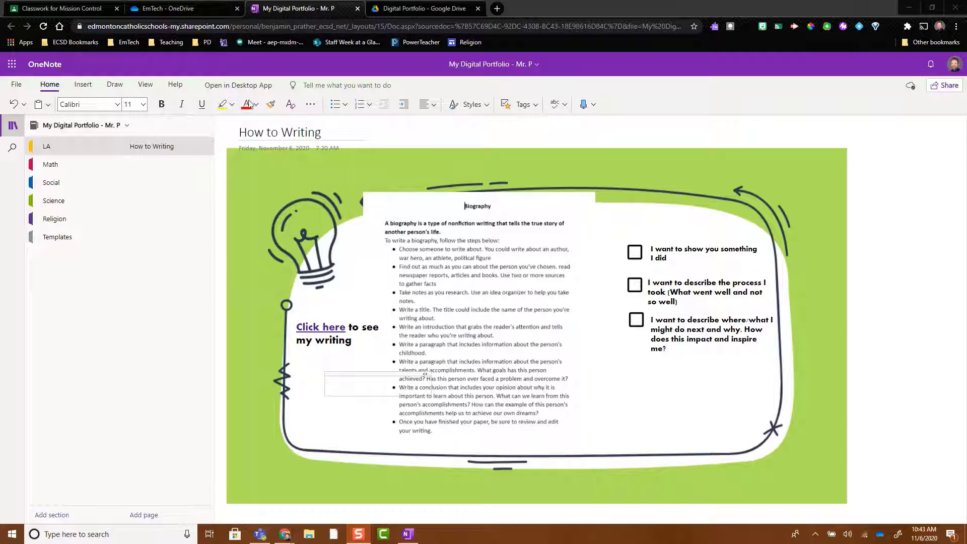
Open the Demo of Learning Online folder inside EmTech on OneDrive, and switch back to the OneNote notebook
{"action": "left_click", "coordinate": [168, 9]}
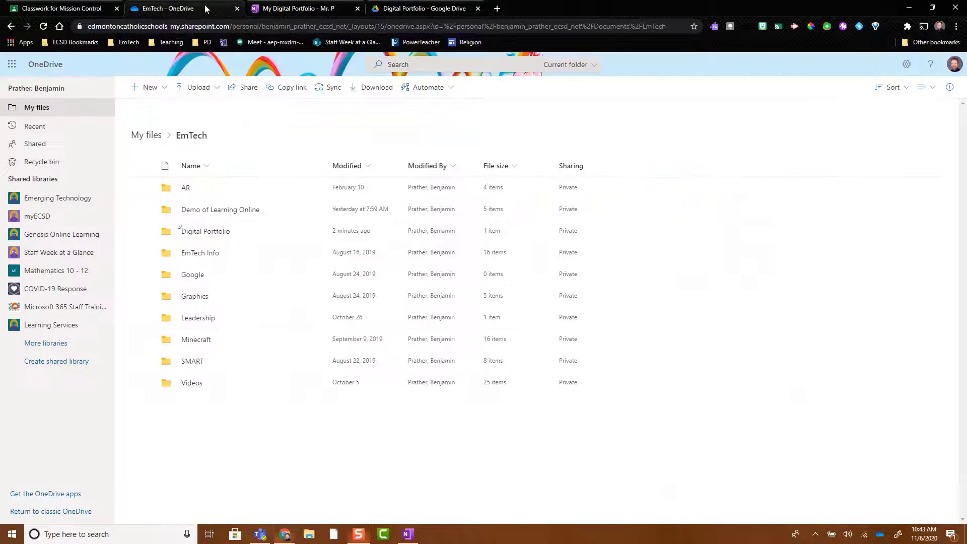
{"action": "left_click", "coordinate": [216, 210]}
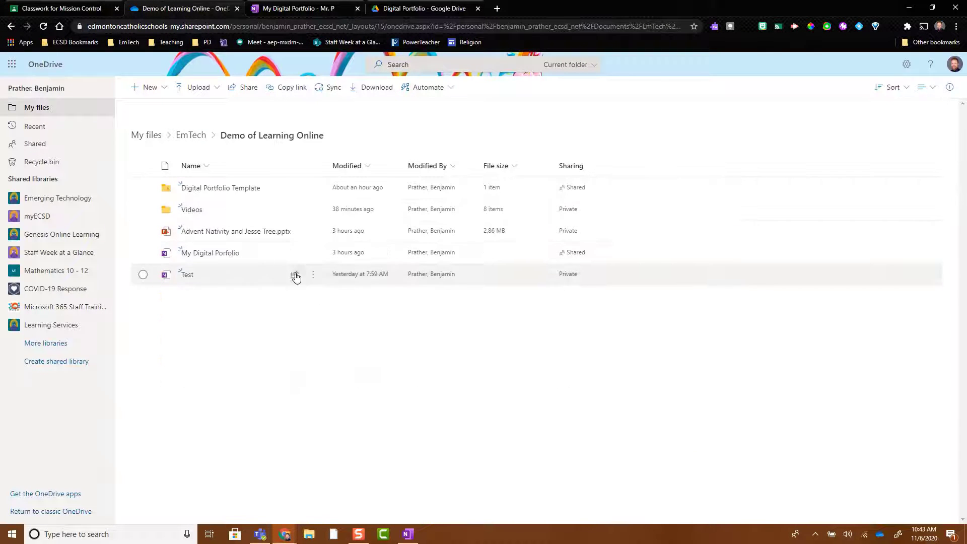
{"action": "left_click", "coordinate": [385, 9]}
{"action": "left_click", "coordinate": [298, 9]}
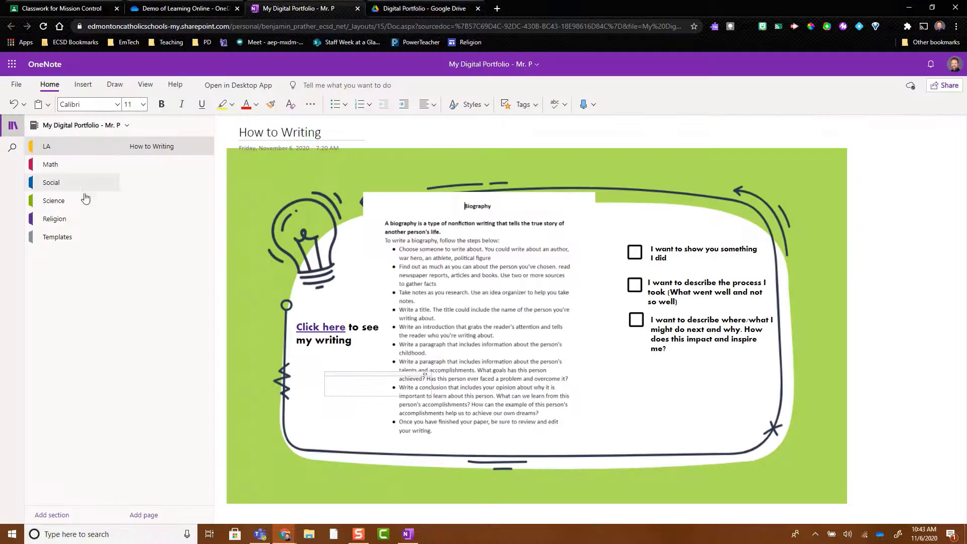
Copy page 2 from the Templates section and paste it into the Religion section
{"action": "left_click", "coordinate": [75, 218]}
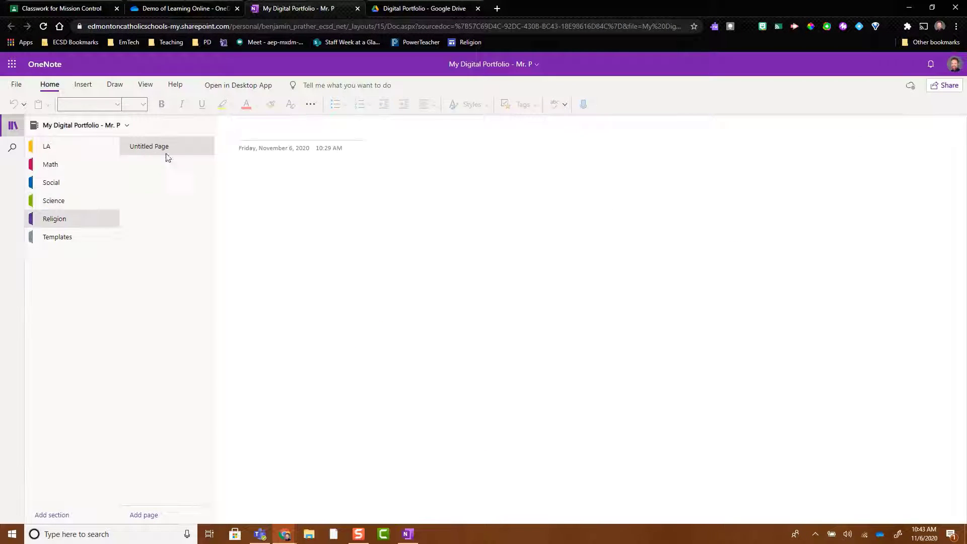
{"action": "left_click", "coordinate": [64, 243]}
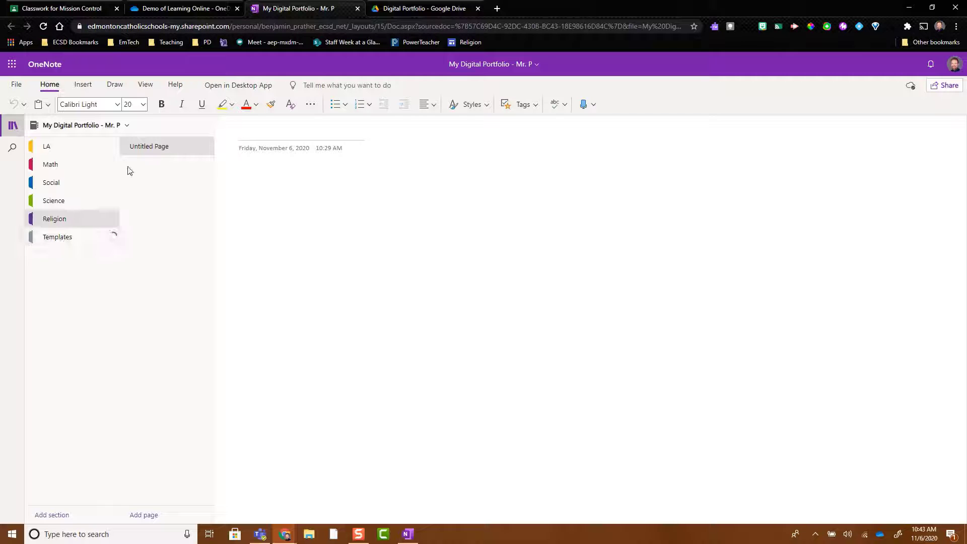
{"action": "left_click", "coordinate": [142, 166]}
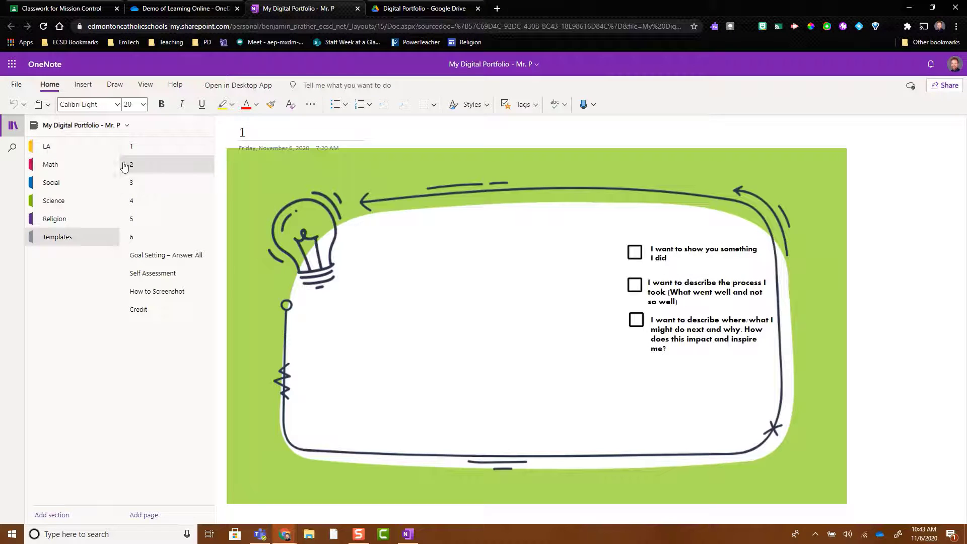
{"action": "right_click", "coordinate": [133, 170]}
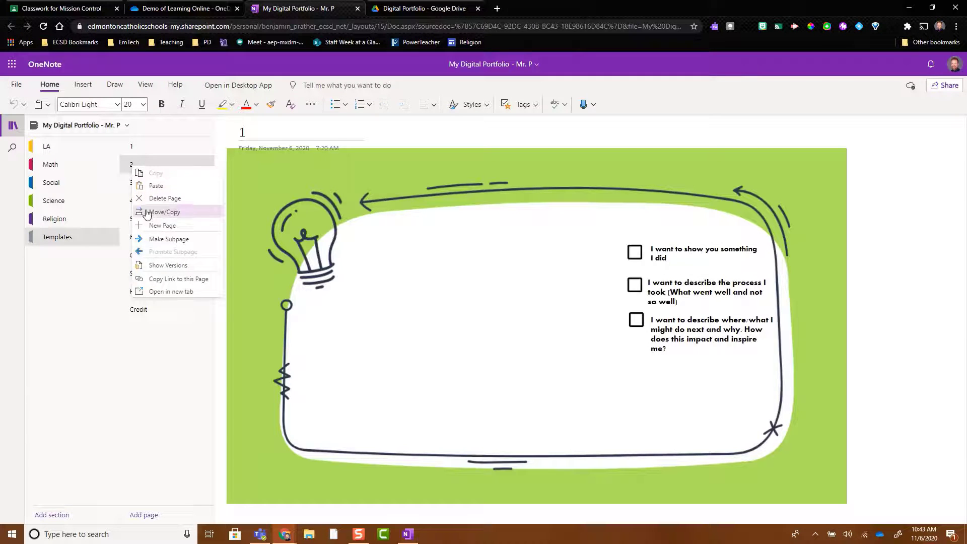
{"action": "left_click", "coordinate": [151, 162]}
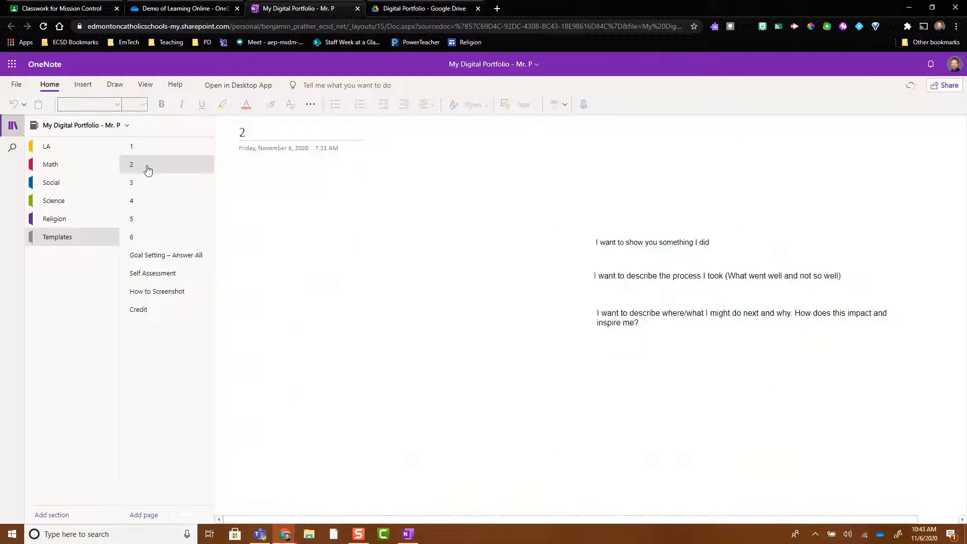
{"action": "right_click", "coordinate": [146, 169]}
{"action": "left_click", "coordinate": [167, 174]}
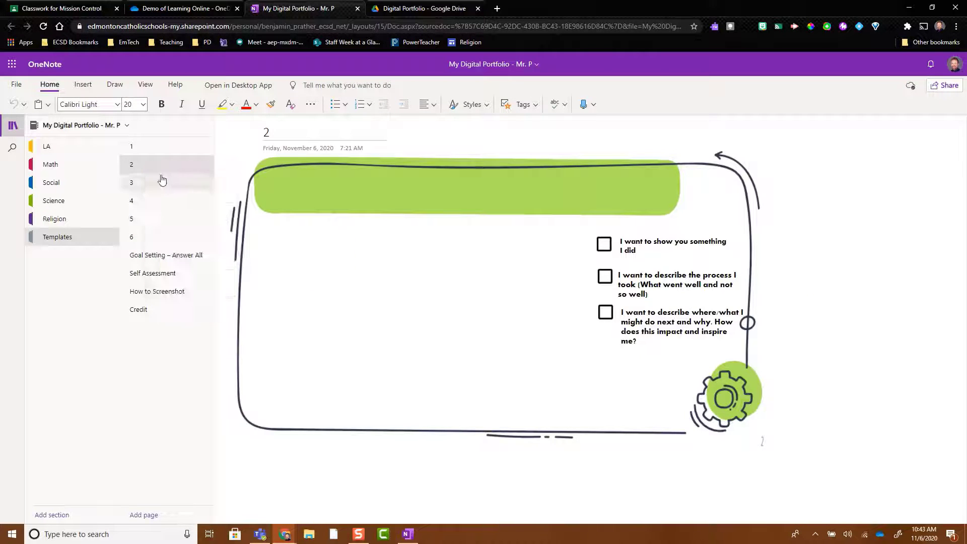
{"action": "left_click", "coordinate": [71, 221]}
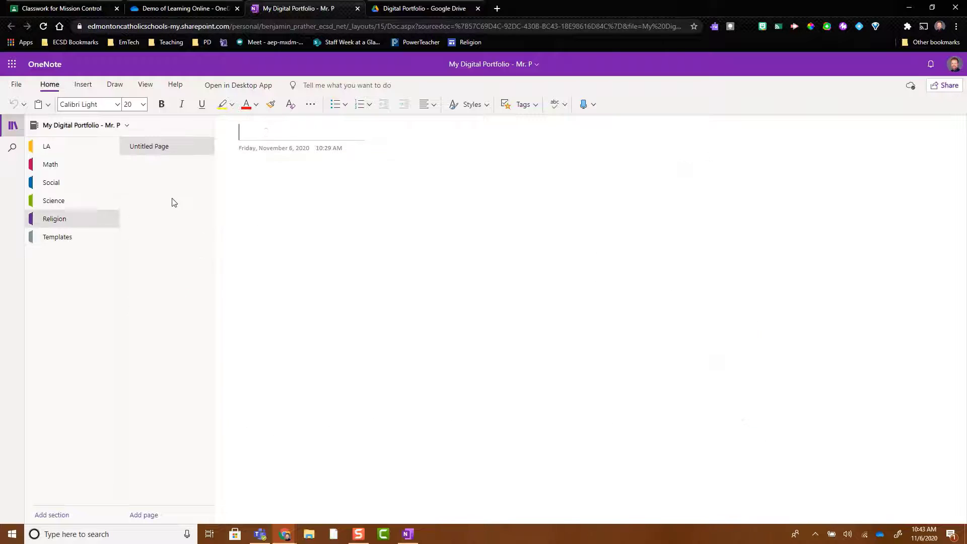
{"action": "right_click", "coordinate": [173, 202]}
{"action": "left_click", "coordinate": [182, 221]}
Retitle the pasted template page in the Religion section as "Jesse Tree Project"
{"action": "left_click", "coordinate": [146, 166]}
{"action": "left_click_drag", "start_coordinate": [291, 134], "coordinate": [258, 132]}
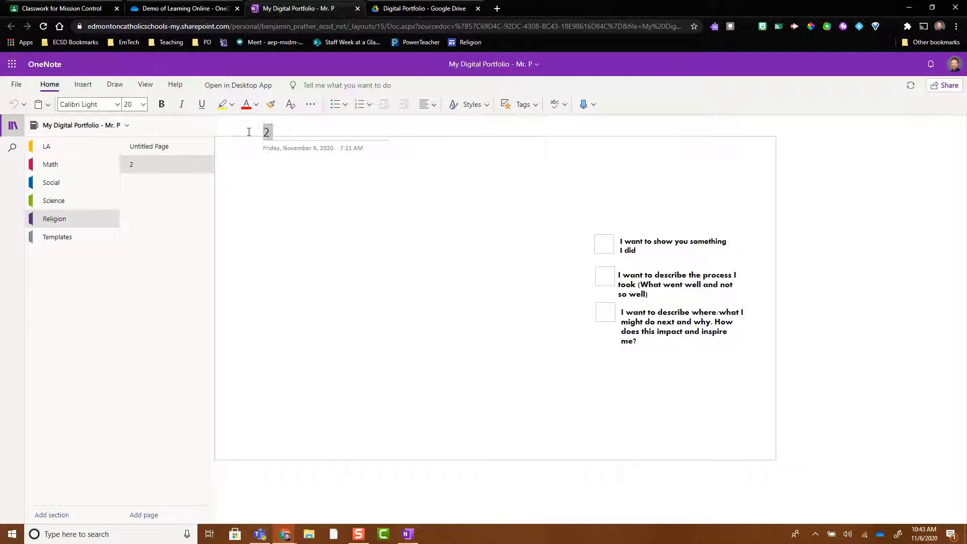
{"action": "type", "text": "Jesse Tree Project"}
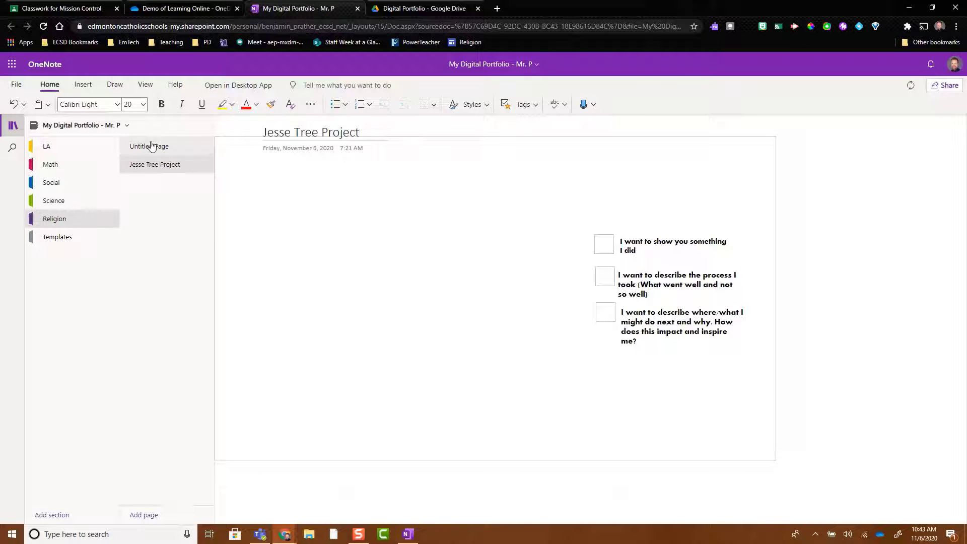
Delete the blank Untitled Page from the Religion section
{"action": "left_click", "coordinate": [197, 152]}
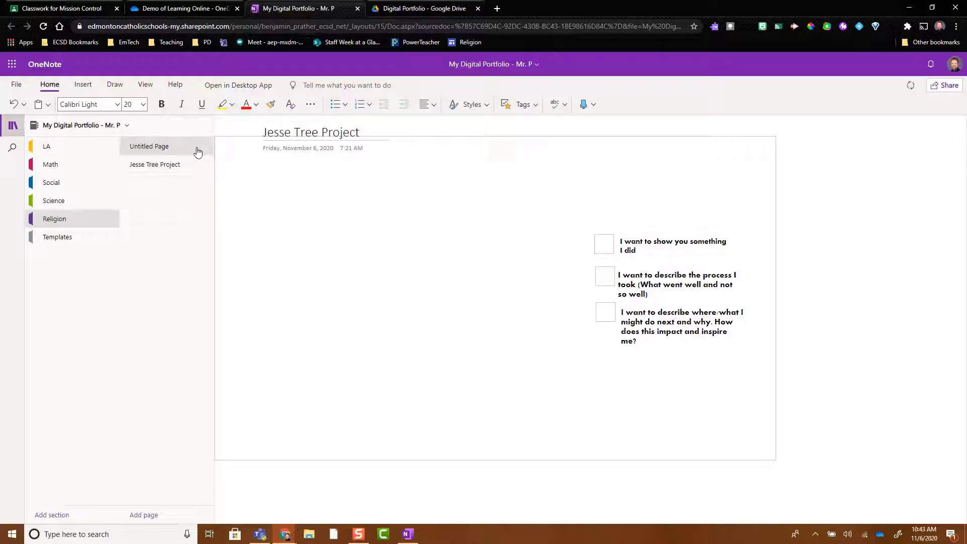
{"action": "right_click", "coordinate": [141, 146]}
{"action": "left_click", "coordinate": [166, 176]}
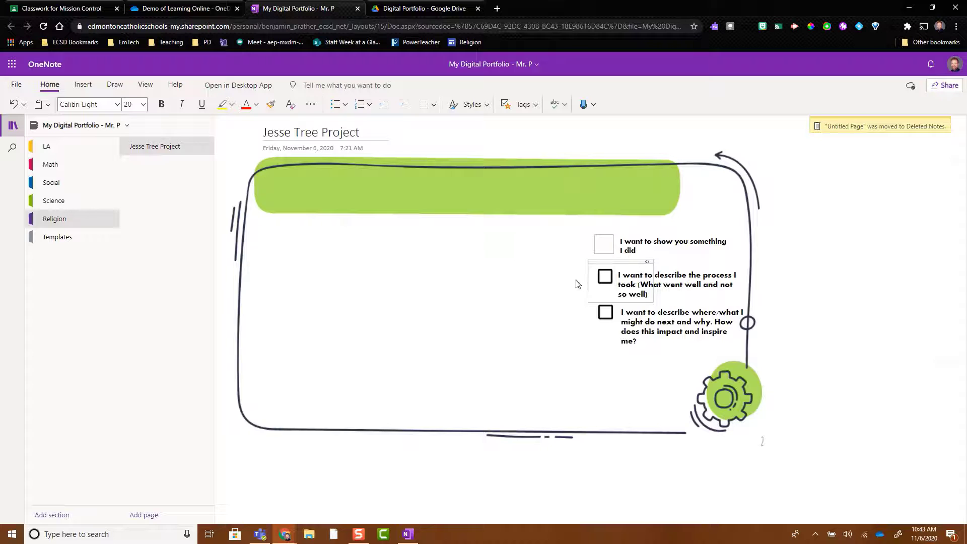
Open Advent Nativity and Jesse Tree.pptx from the OneDrive folder and display slide 2 with the tree pictures
{"action": "left_click", "coordinate": [219, 10]}
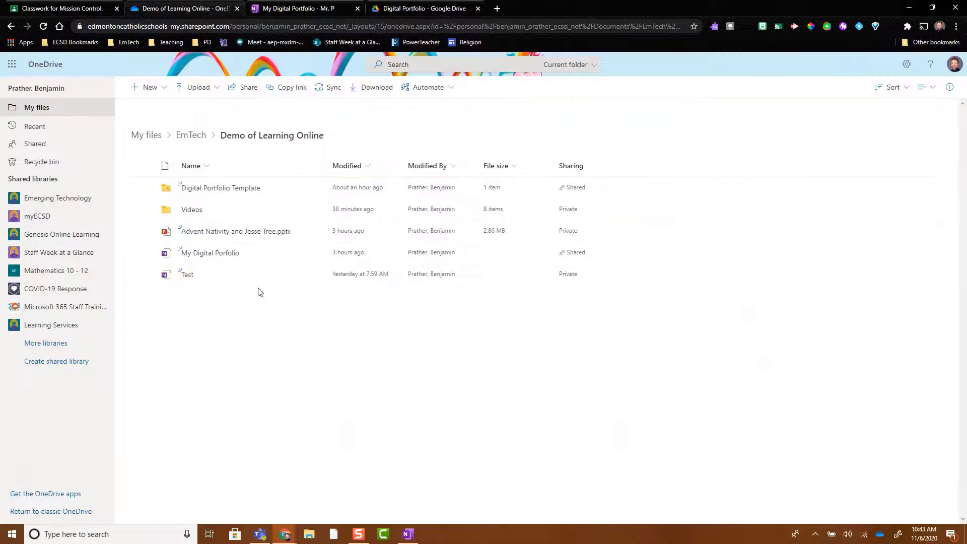
{"action": "left_click", "coordinate": [205, 232]}
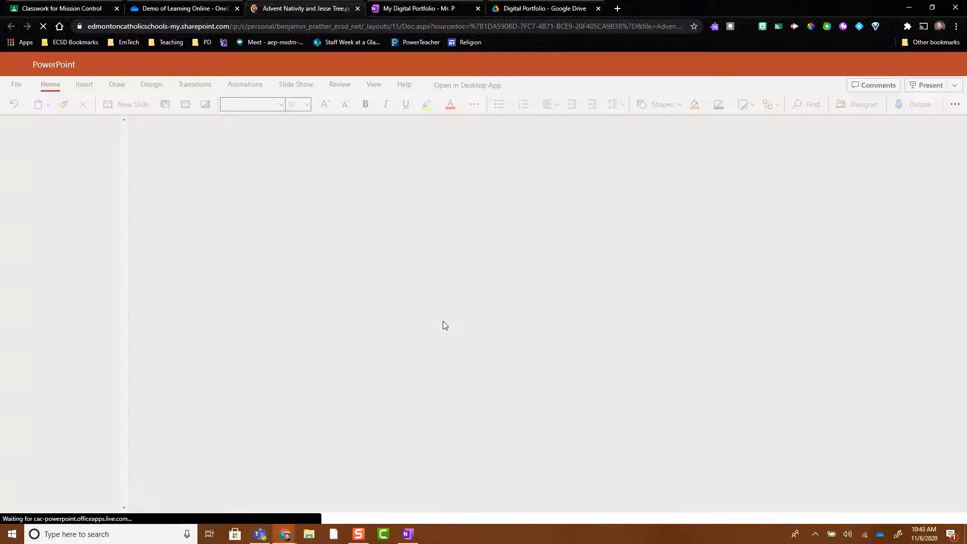
{"action": "key", "text": "super+shift+s"}
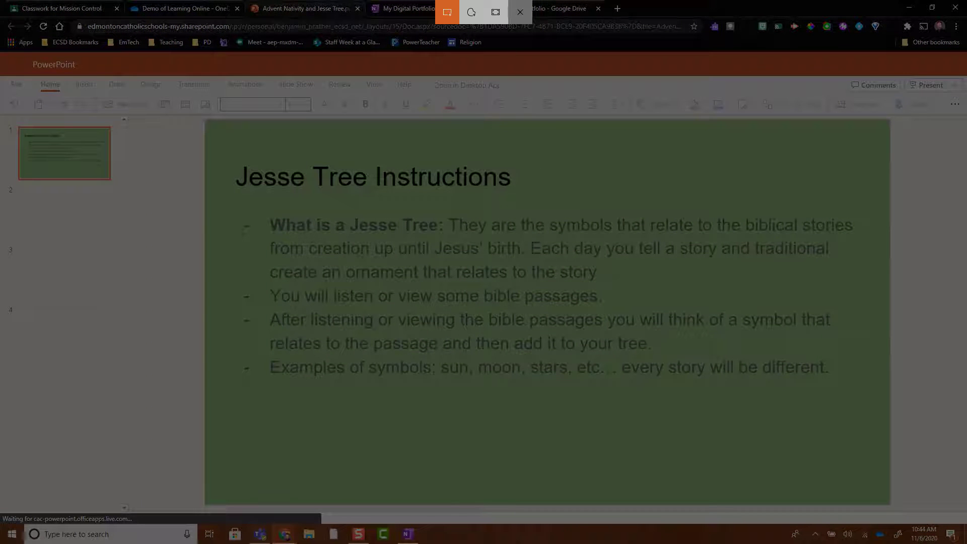
{"action": "left_click", "coordinate": [521, 11]}
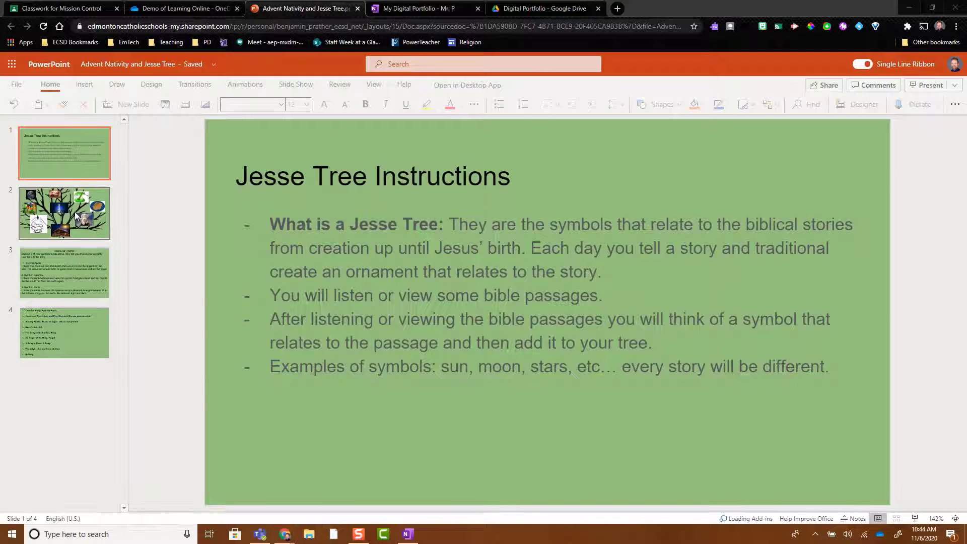
{"action": "left_click", "coordinate": [75, 212]}
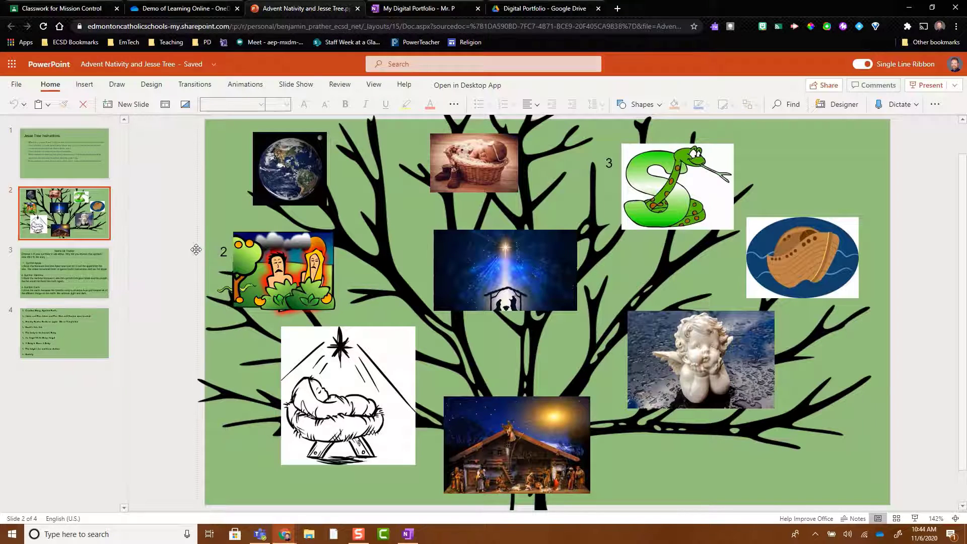
Capture a rectangular screenshot of the Jesse Tree slide and paste it onto the Jesse Tree Project page in OneNote
{"action": "key", "text": "super+shift+s"}
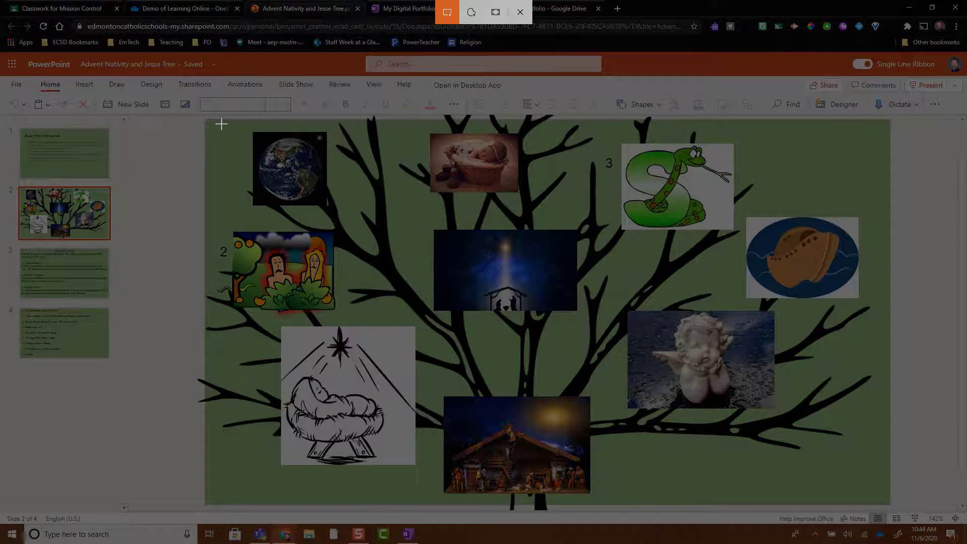
{"action": "mouse_move", "coordinate": [222, 124]}
{"action": "left_mouse_down"}
{"action": "mouse_move", "coordinate": [641, 328]}
{"action": "mouse_move", "coordinate": [876, 498]}
{"action": "left_mouse_up"}
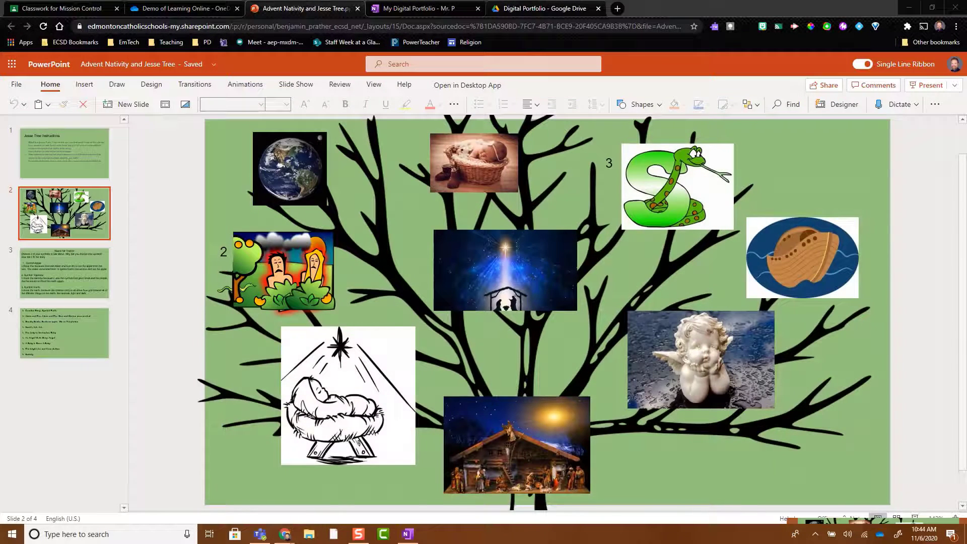
{"action": "left_click", "coordinate": [407, 9]}
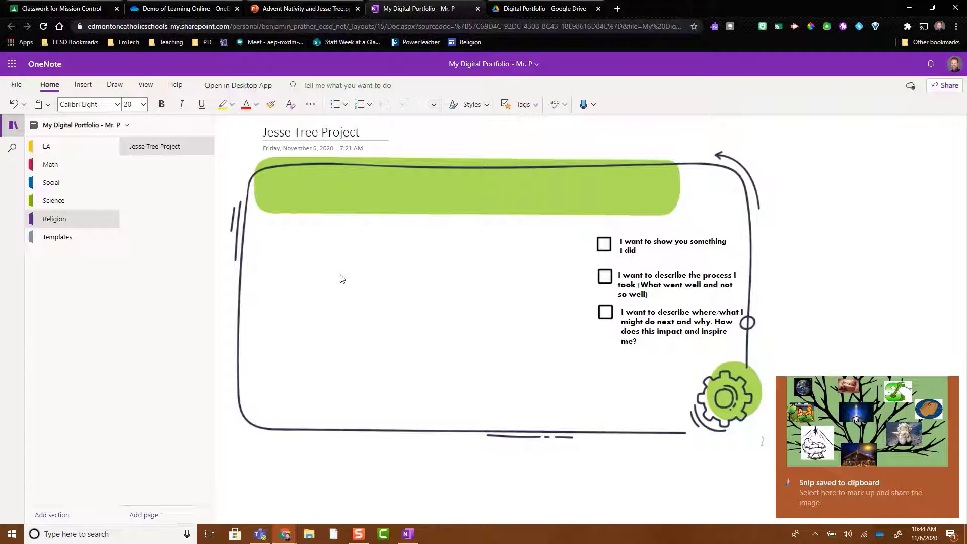
{"action": "right_click", "coordinate": [499, 317]}
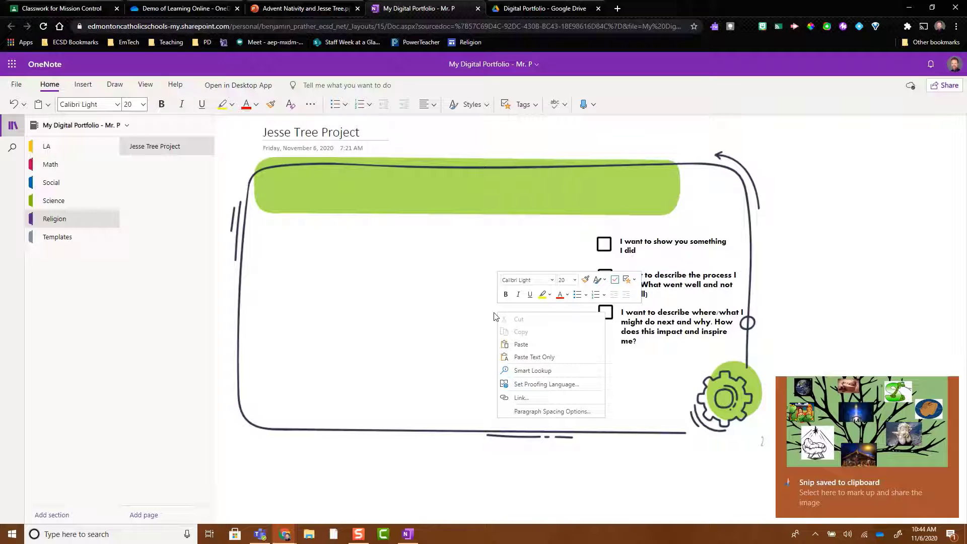
{"action": "left_click", "coordinate": [525, 341]}
{"action": "left_click", "coordinate": [559, 327]}
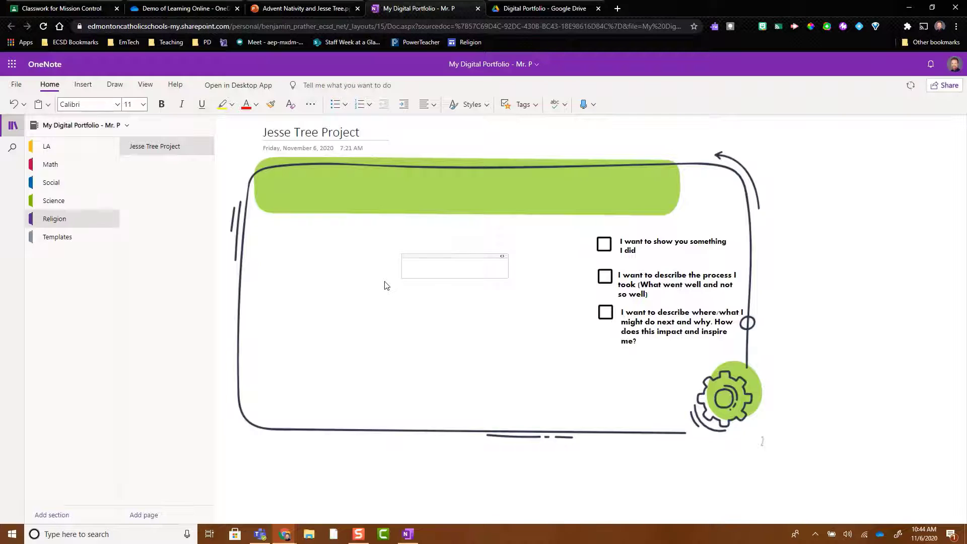
{"action": "key", "text": "ctrl+v"}
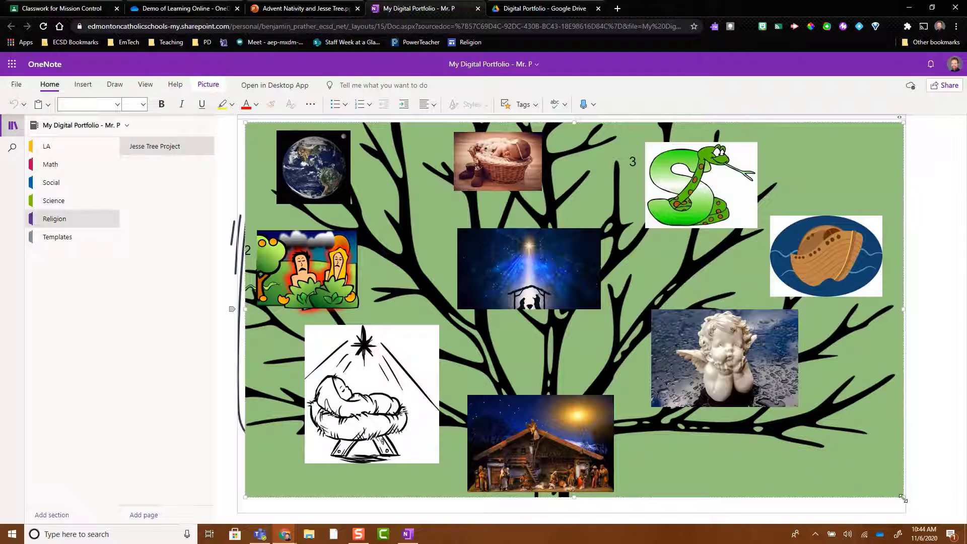
Shrink the pasted Jesse Tree image and place it inside the frame beside the checklist, under the green banner
{"action": "left_click_drag", "start_coordinate": [903, 499], "coordinate": [477, 254]}
{"action": "left_click_drag", "start_coordinate": [417, 116], "coordinate": [512, 233]}
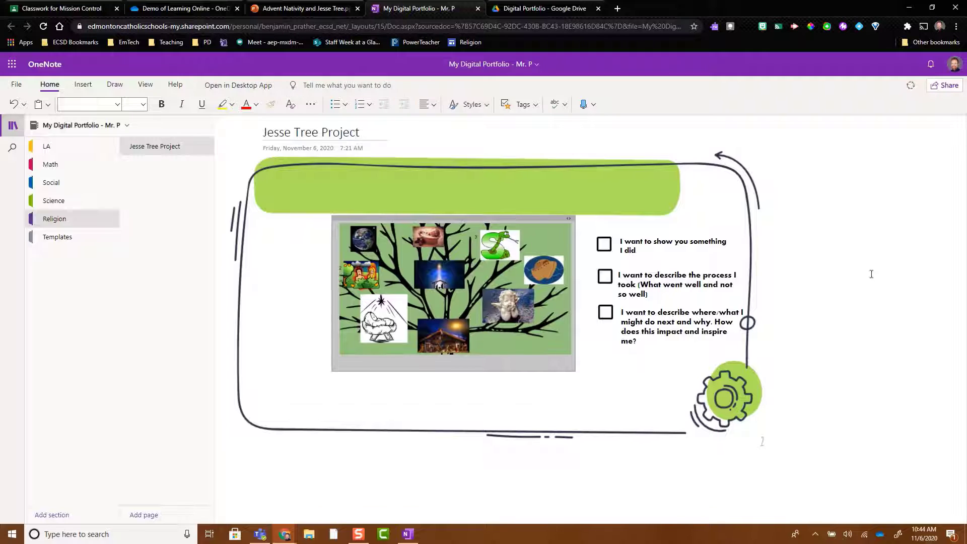
{"action": "left_click", "coordinate": [872, 269]}
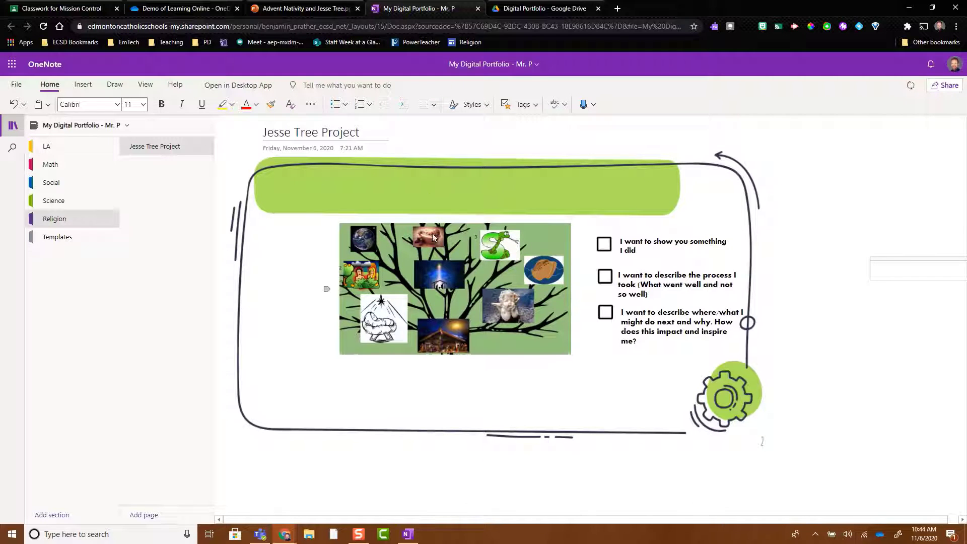
Switch to the Jesse Tree presentation, open its sharing options and try to copy a link to it
{"action": "left_click", "coordinate": [322, 7]}
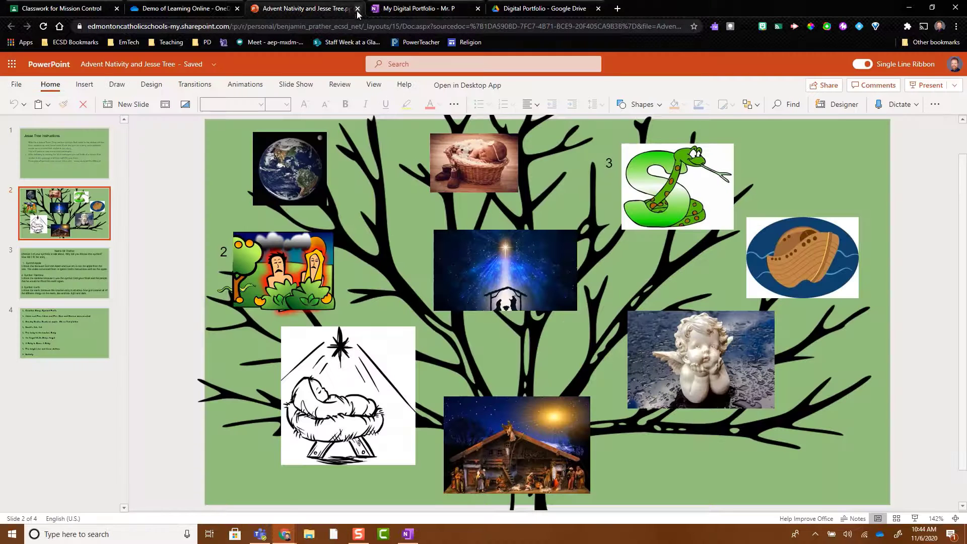
{"action": "left_click", "coordinate": [817, 93]}
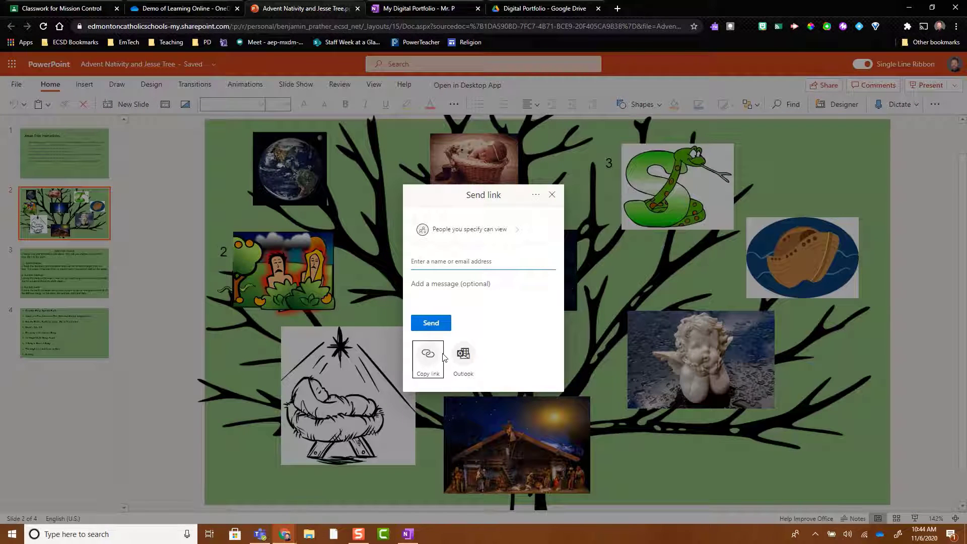
{"action": "left_click", "coordinate": [426, 363]}
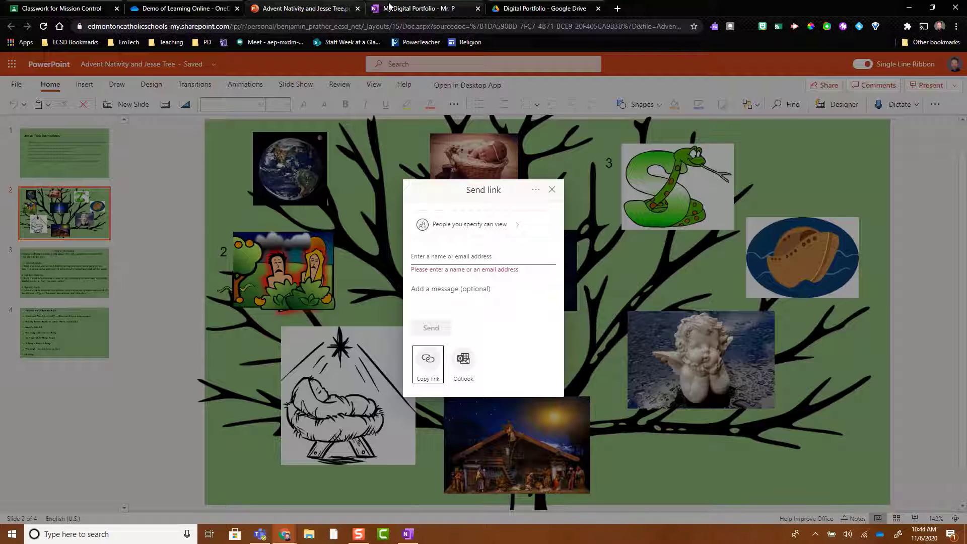
Add the text "Click here to see my Jesse Tree" to the OneNote page and move it below the image
{"action": "left_click", "coordinate": [406, 10]}
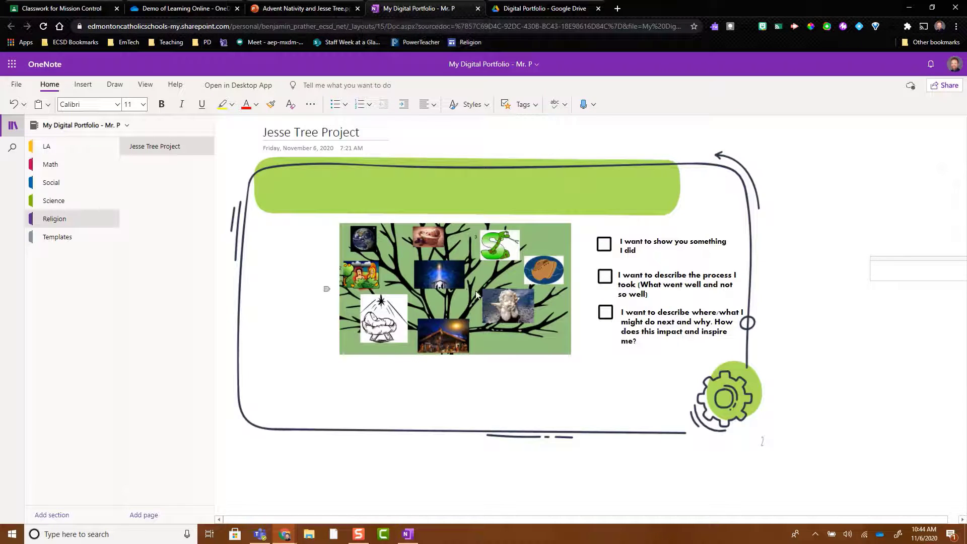
{"action": "left_click", "coordinate": [435, 267]}
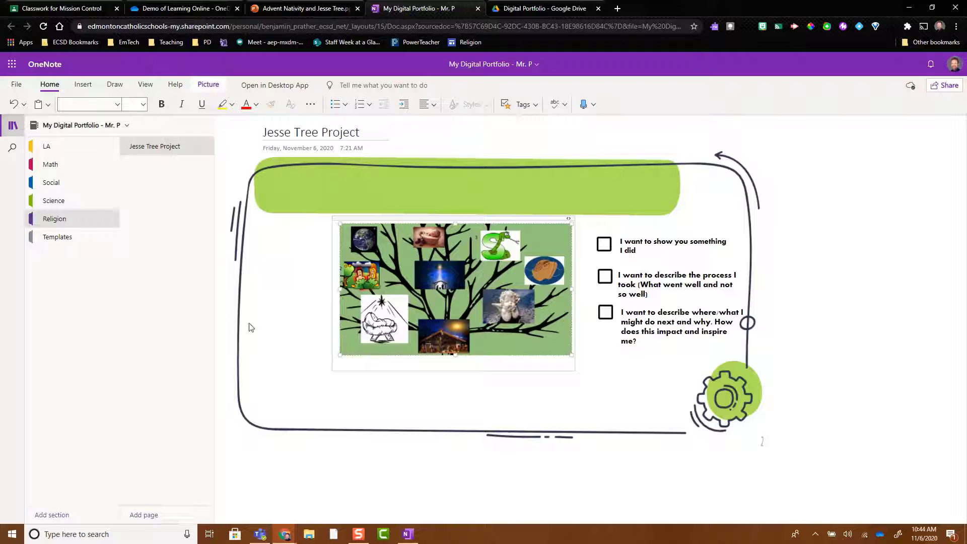
{"action": "left_click", "coordinate": [271, 330]}
{"action": "type", "text": "Click"}
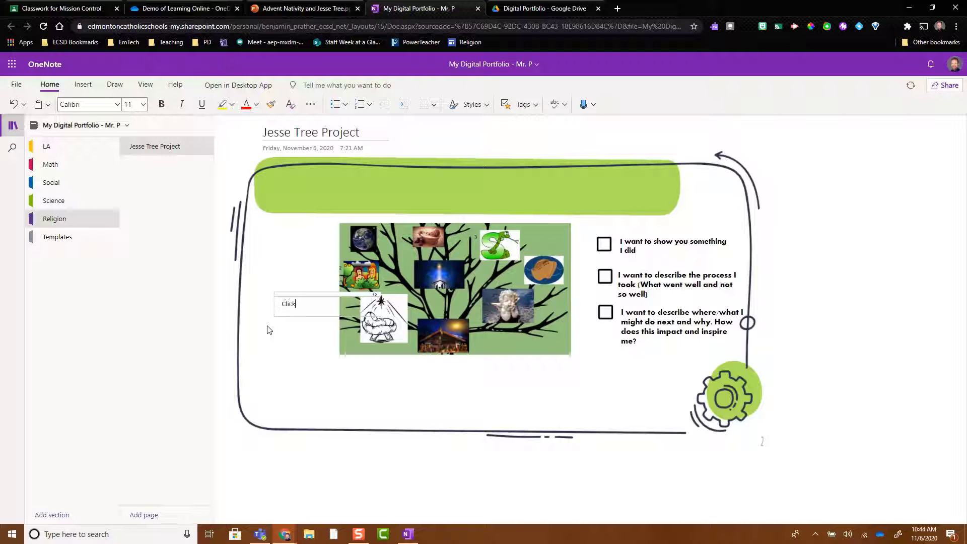
{"action": "type", "text": " here to see my Jesse Tree"}
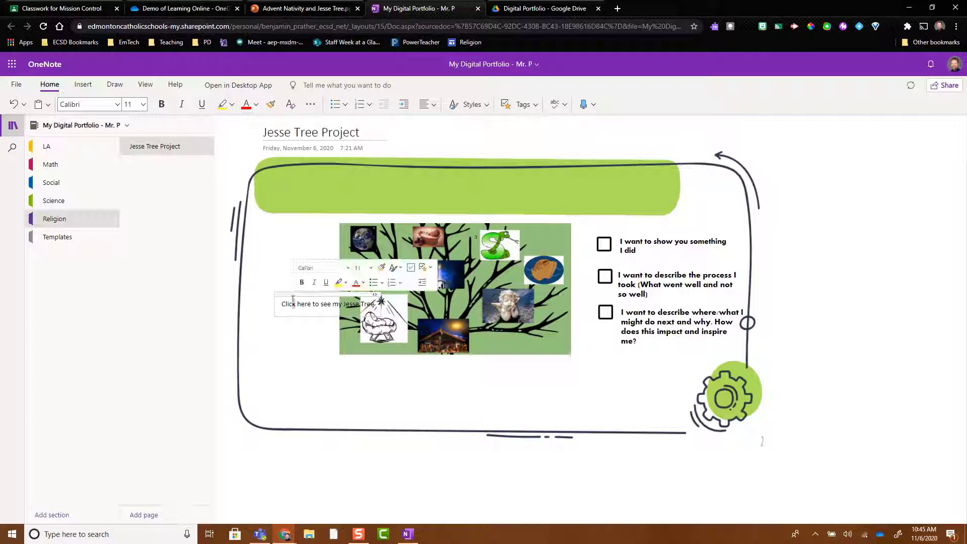
{"action": "mouse_move", "coordinate": [292, 293]}
{"action": "left_mouse_down"}
{"action": "mouse_move", "coordinate": [318, 387]}
{"action": "mouse_move", "coordinate": [306, 398]}
{"action": "left_mouse_up"}
Start a hyperlink on the words "Click here" and copy a view-only link to the Jesse Tree presentation for anyone with the link
{"action": "left_click", "coordinate": [82, 85]}
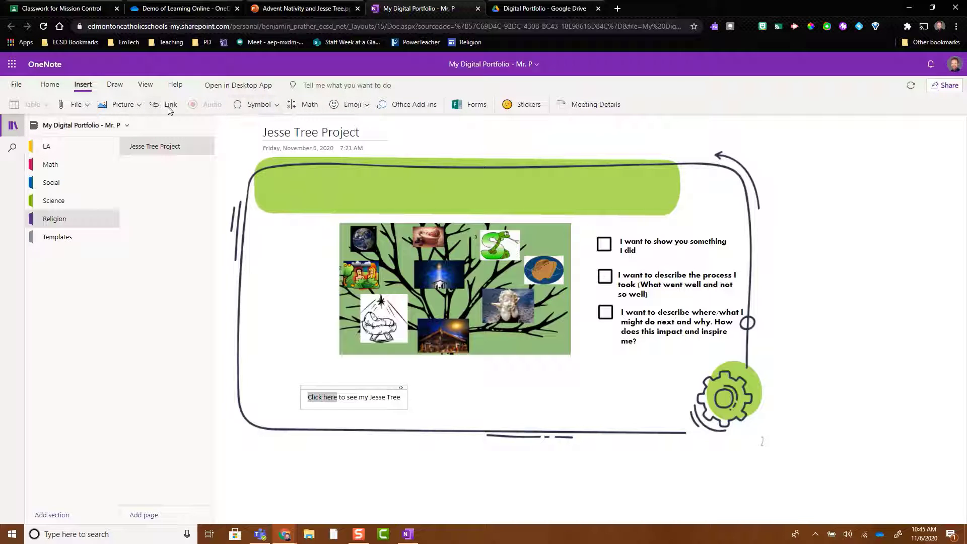
{"action": "left_click", "coordinate": [169, 105]}
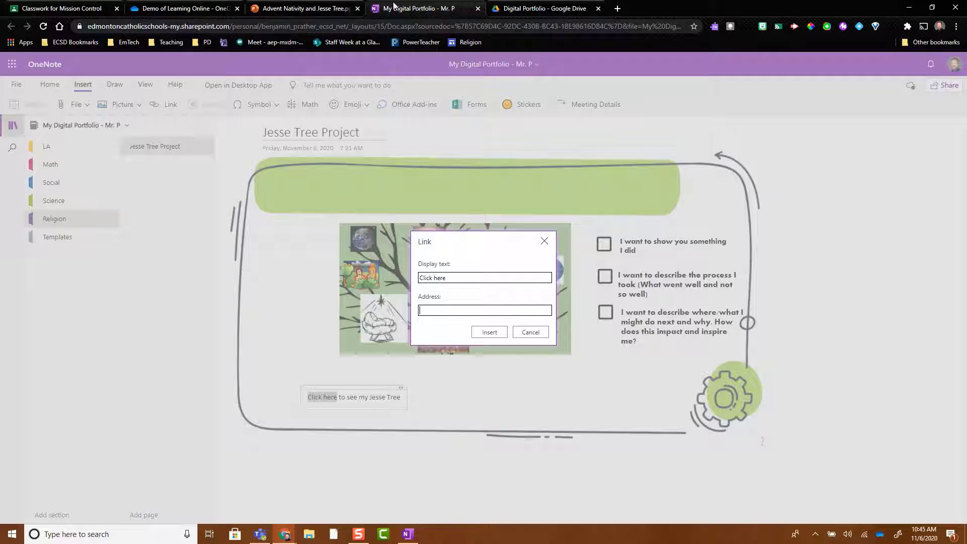
{"action": "left_click", "coordinate": [310, 9]}
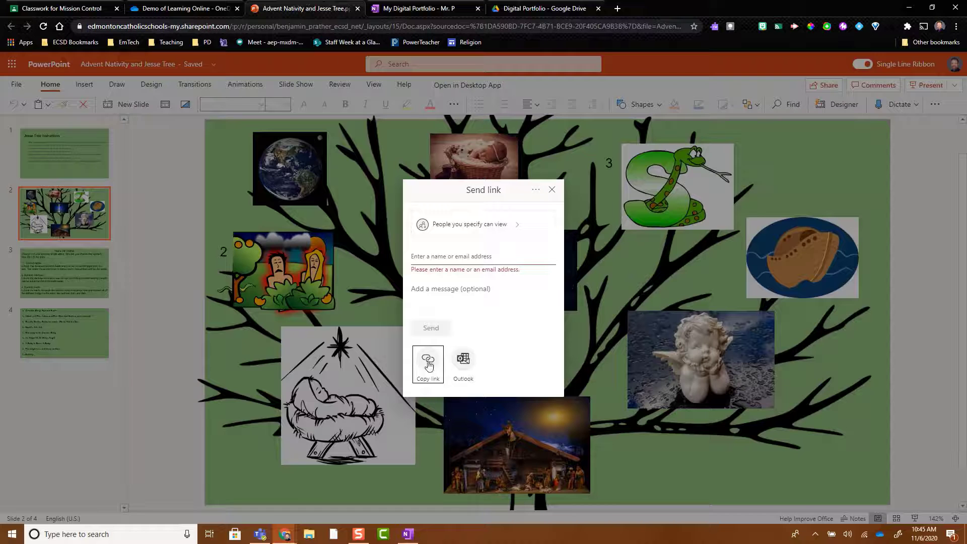
{"action": "left_click", "coordinate": [466, 256]}
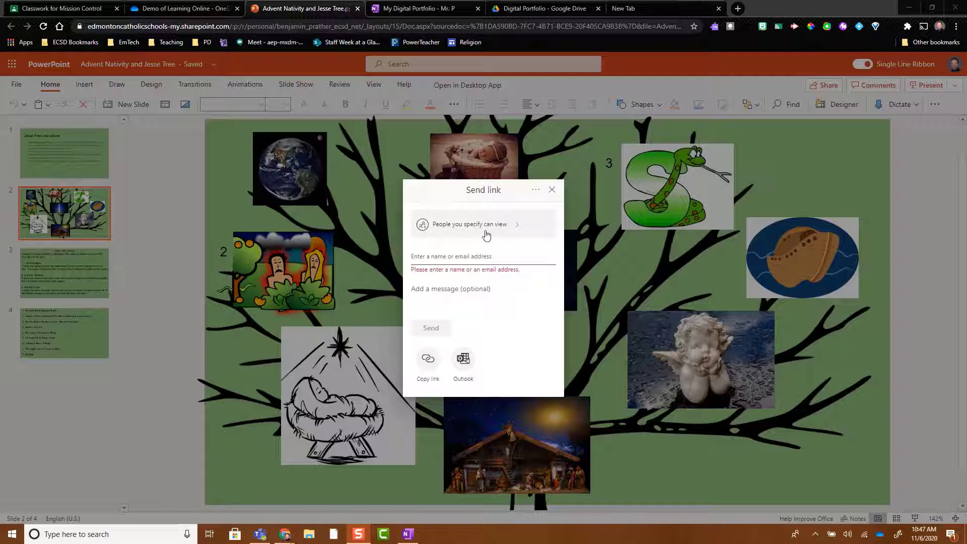
{"action": "left_click", "coordinate": [516, 231]}
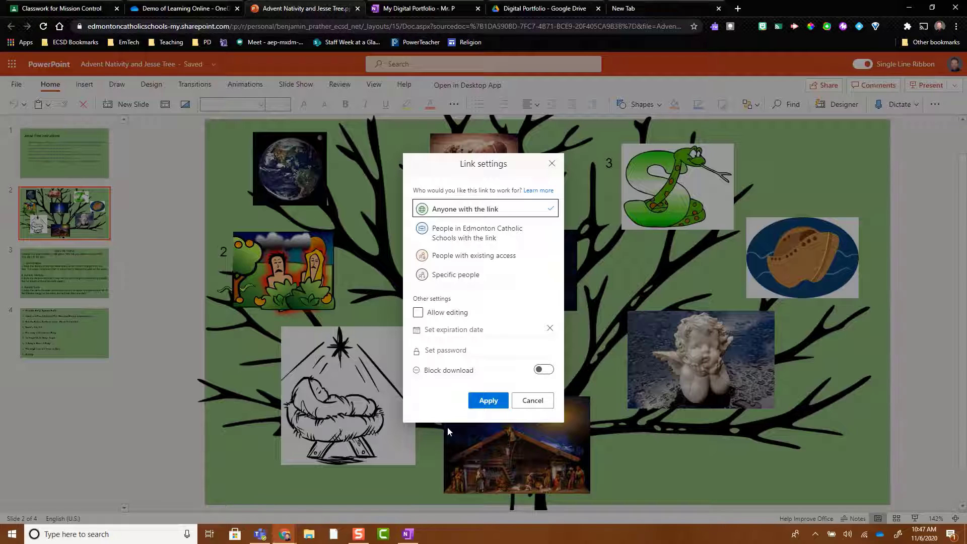
{"action": "left_click", "coordinate": [476, 403]}
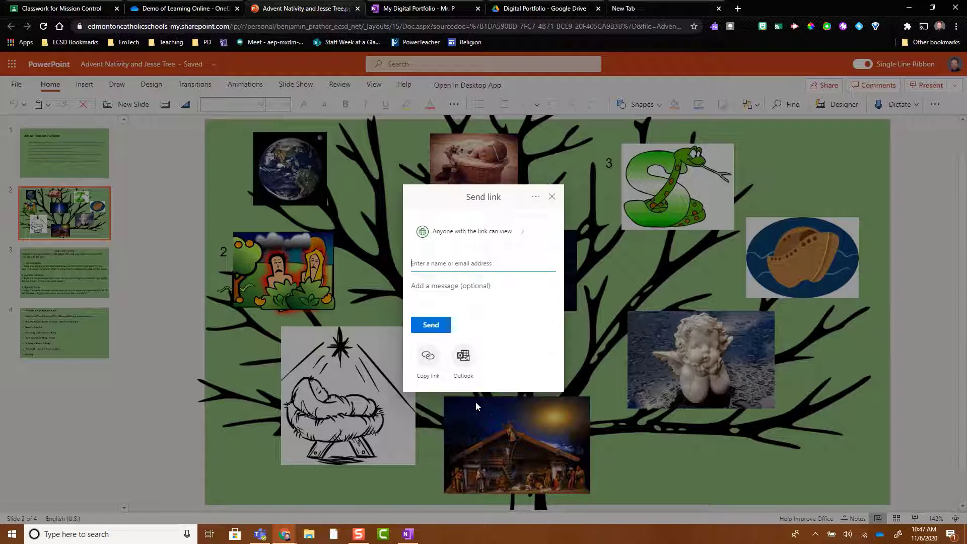
{"action": "left_click", "coordinate": [429, 359]}
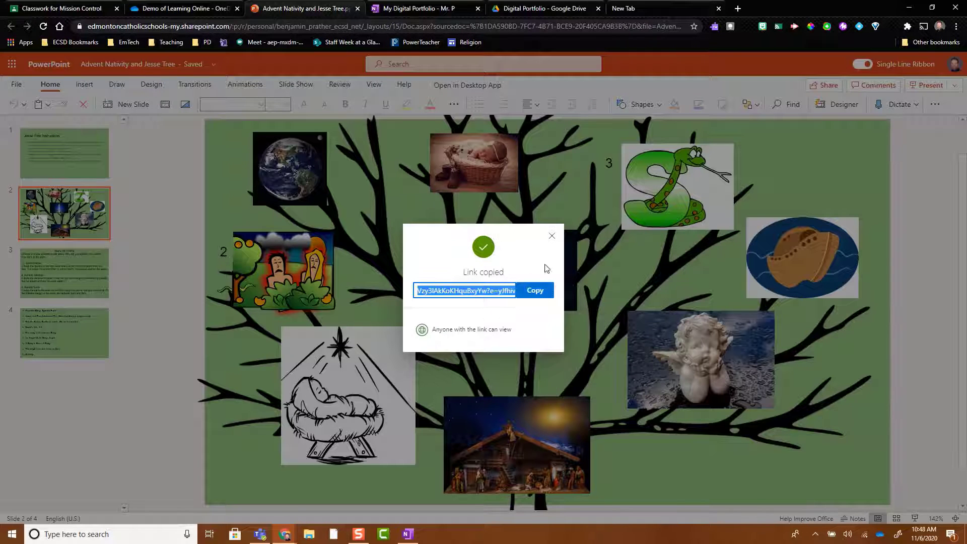
Back in OneNote, insert the copied presentation link as the address for the "Click here" text
{"action": "left_click", "coordinate": [402, 13]}
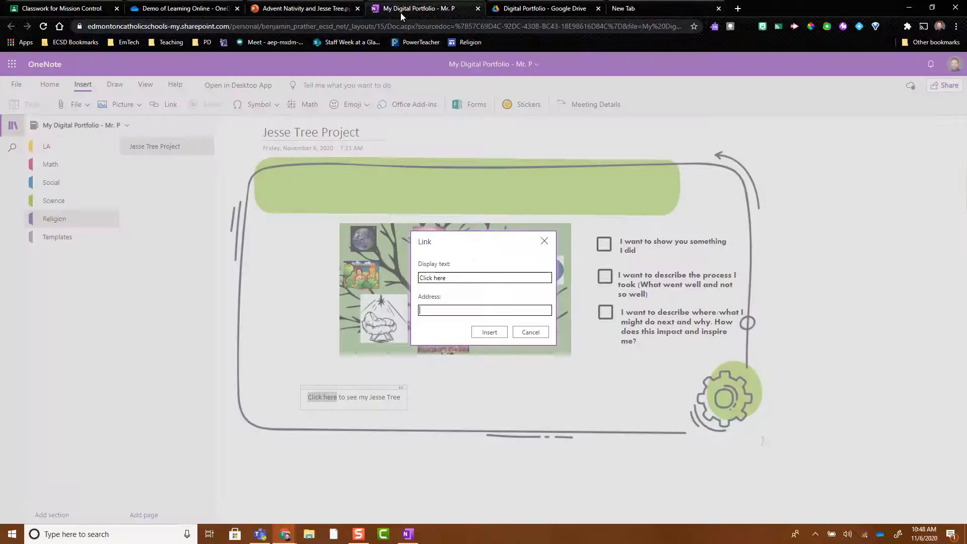
{"action": "left_click", "coordinate": [438, 305]}
{"action": "key", "text": "ctrl+v"}
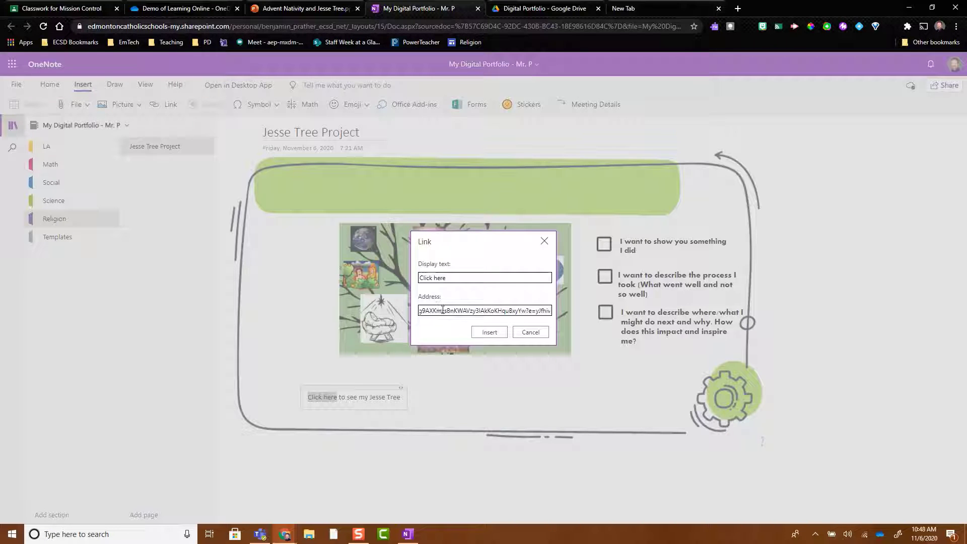
{"action": "left_click", "coordinate": [486, 334]}
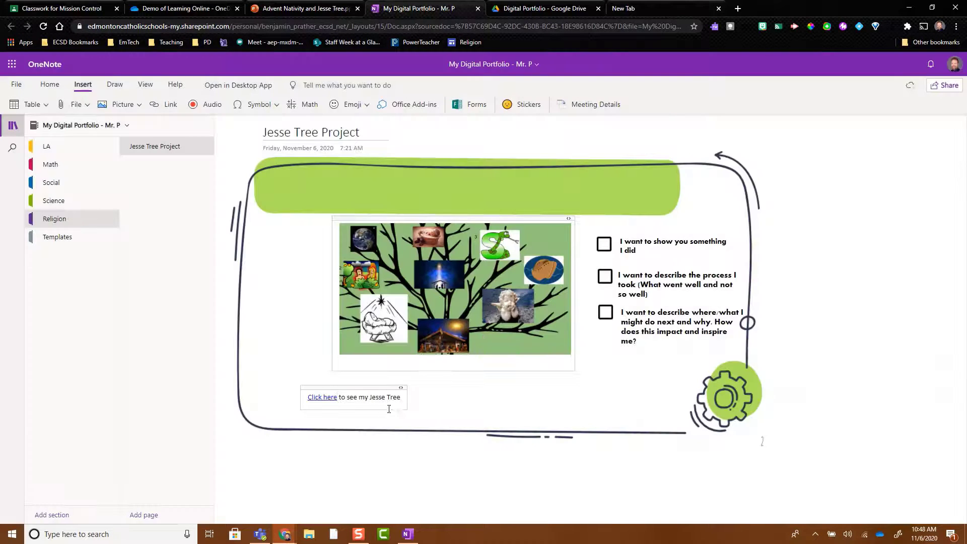
Format the sentence "Click here to see my Jesse Tree" in Aharoni 16 and centre its text box below the image
{"action": "left_click_drag", "start_coordinate": [401, 398], "coordinate": [307, 397]}
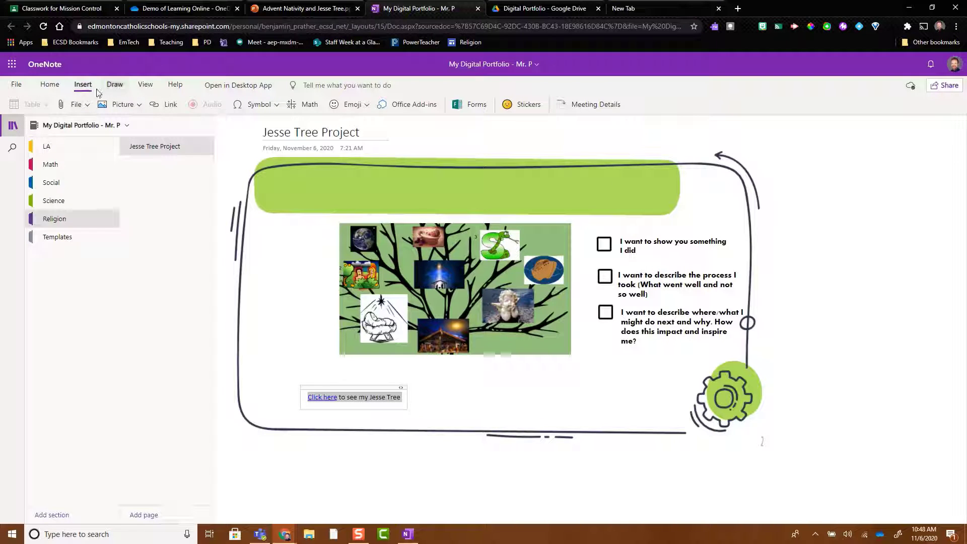
{"action": "left_click", "coordinate": [51, 85]}
{"action": "left_click", "coordinate": [100, 105]}
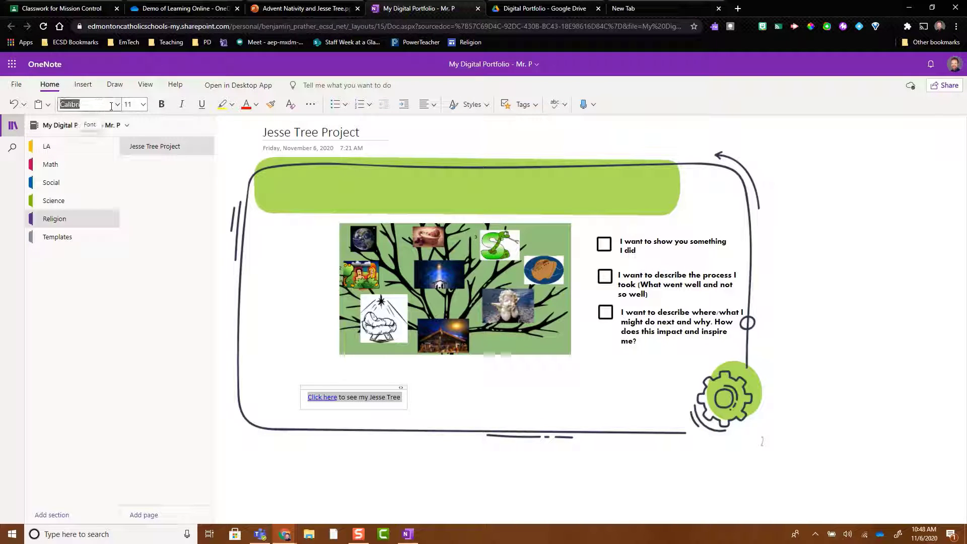
{"action": "left_click", "coordinate": [117, 105]}
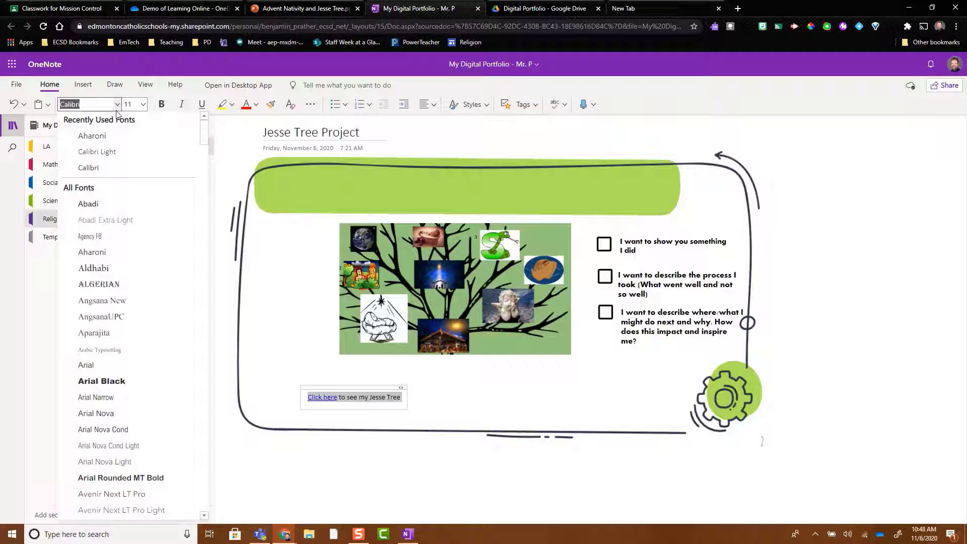
{"action": "left_click", "coordinate": [97, 136]}
{"action": "left_click", "coordinate": [142, 105]}
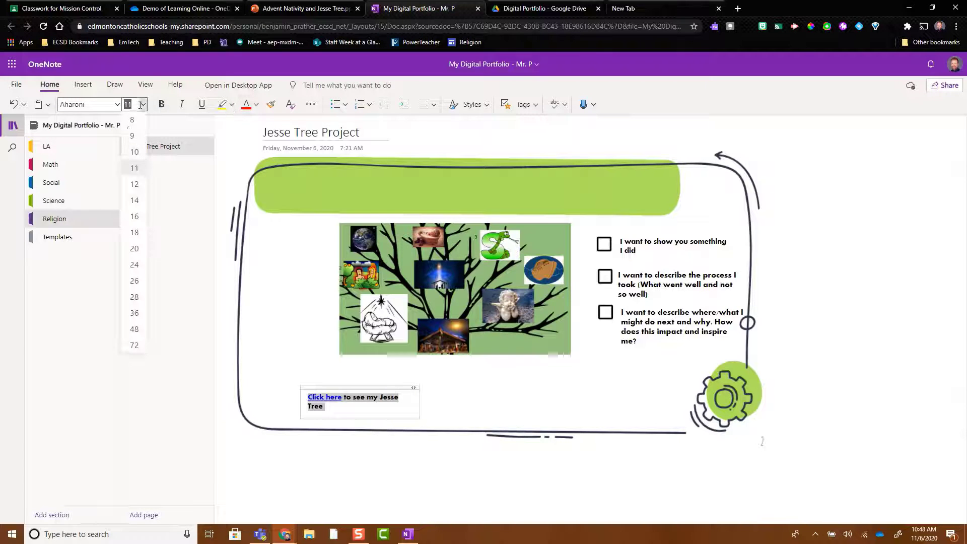
{"action": "left_click", "coordinate": [135, 217]}
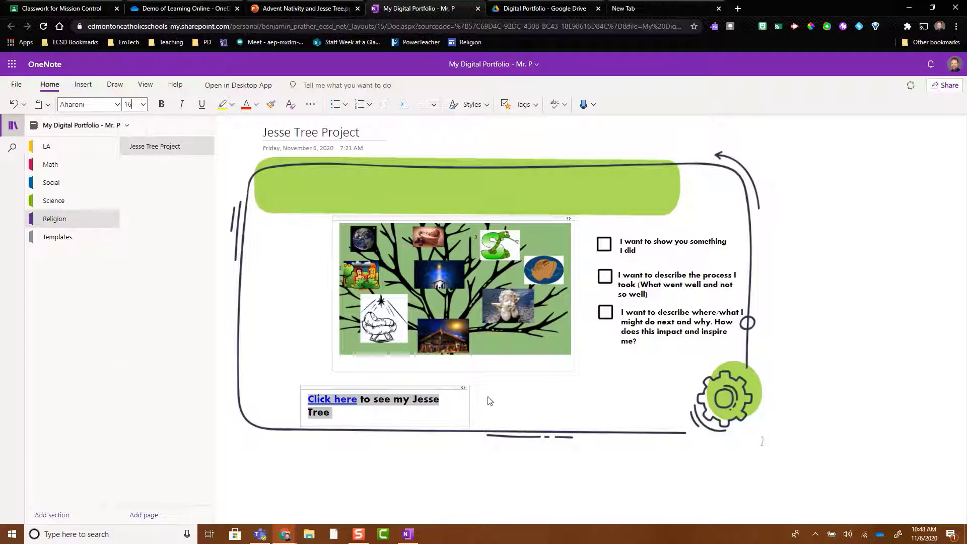
{"action": "left_click_drag", "start_coordinate": [417, 386], "coordinate": [501, 380]}
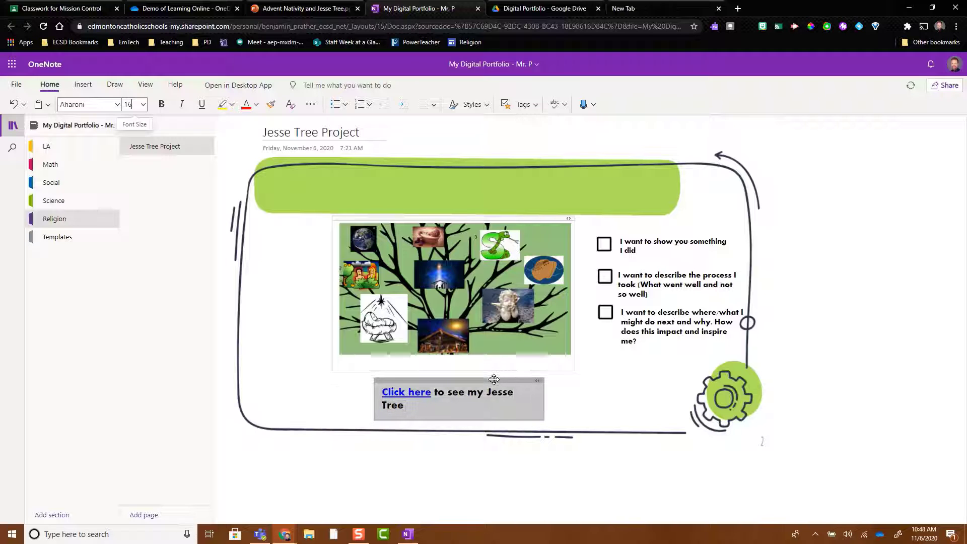
{"action": "left_click", "coordinate": [874, 222]}
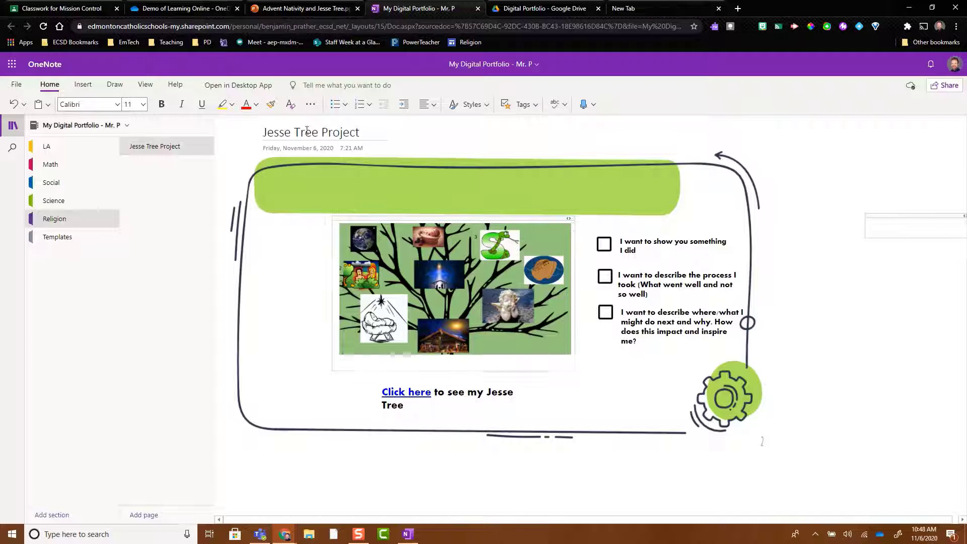
Open the Math section's Skip Counting Video page and bring up the saved recordings in Screencastify
{"action": "left_click", "coordinate": [61, 164]}
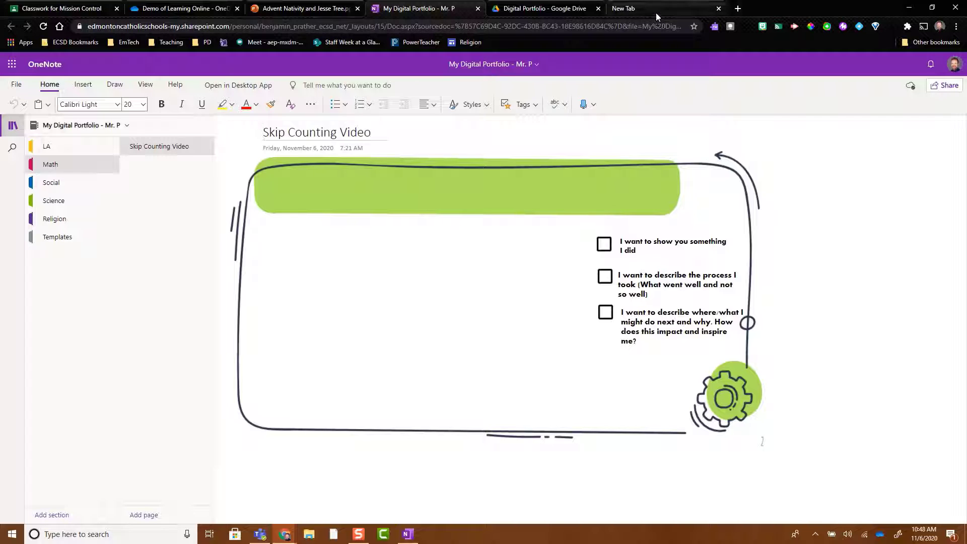
{"action": "left_click", "coordinate": [719, 9]}
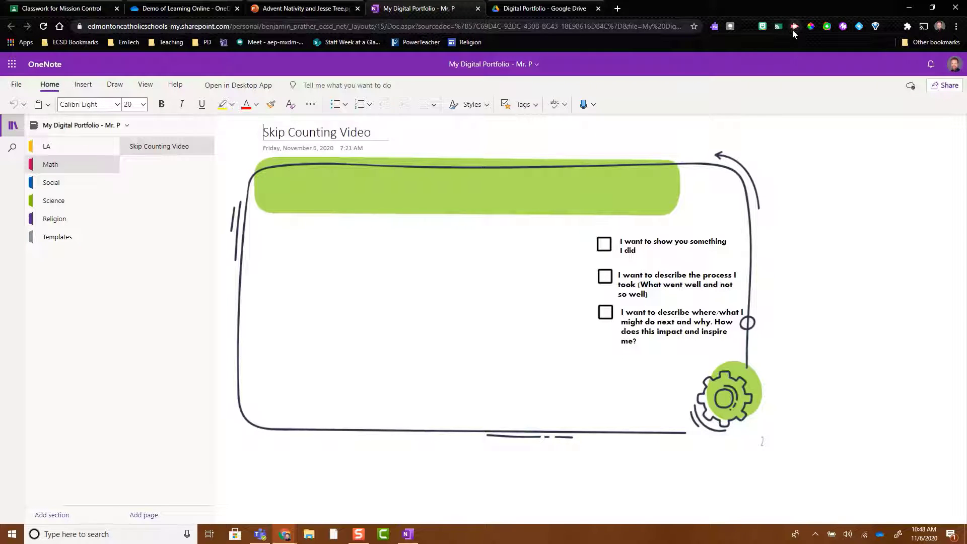
{"action": "left_click", "coordinate": [793, 30]}
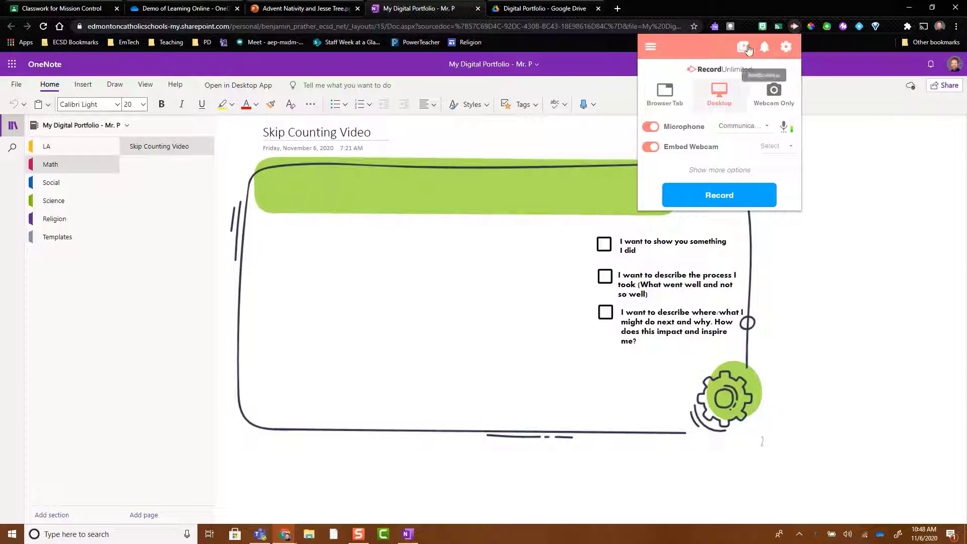
{"action": "left_click", "coordinate": [744, 47]}
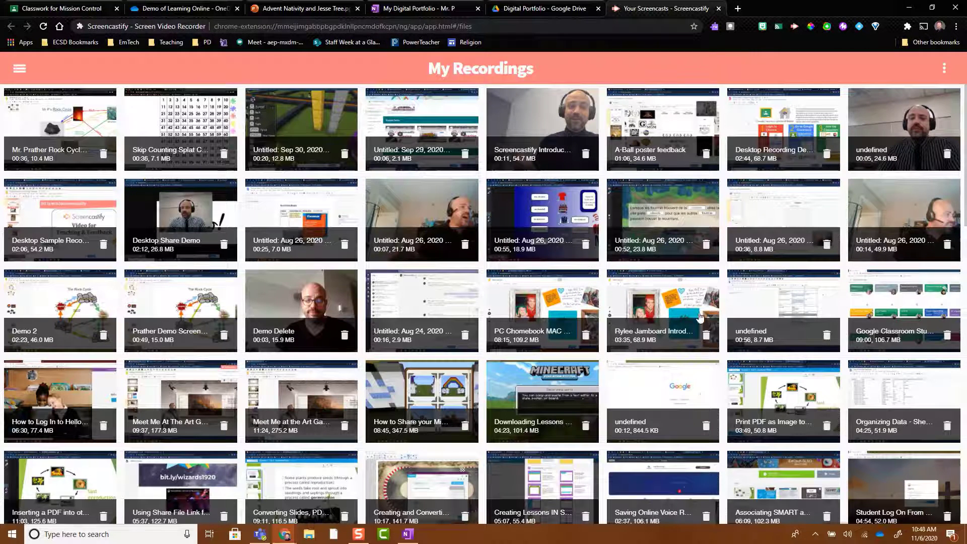
Look through My Recordings and open the Skip Counting Splat Chart video
{"action": "scroll", "coordinate": [538, 196], "scroll_direction": "down", "scroll_amount": 7}
{"action": "scroll", "coordinate": [550, 298], "scroll_direction": "down", "scroll_amount": 7}
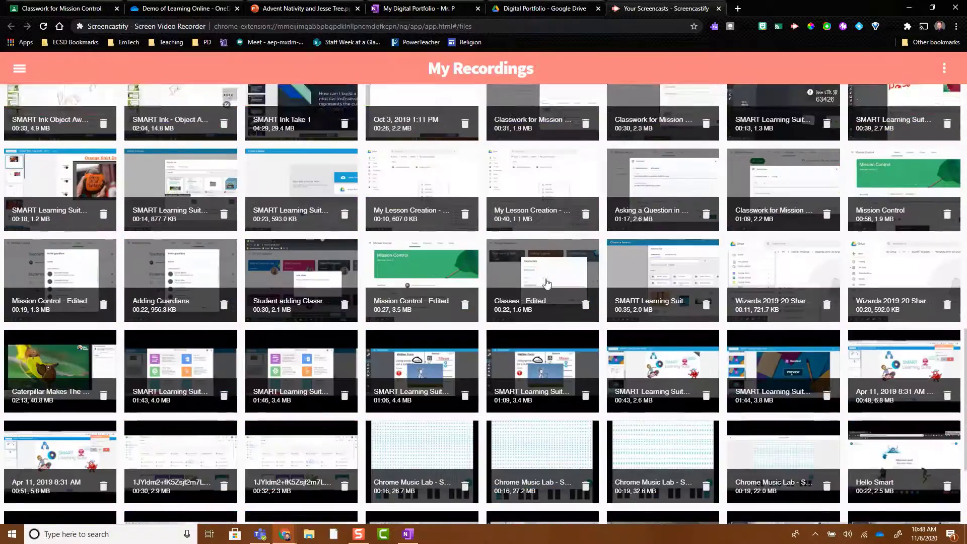
{"action": "scroll", "coordinate": [223, 207], "scroll_direction": "up", "scroll_amount": 13}
{"action": "scroll", "coordinate": [222, 206], "scroll_direction": "up", "scroll_amount": 3}
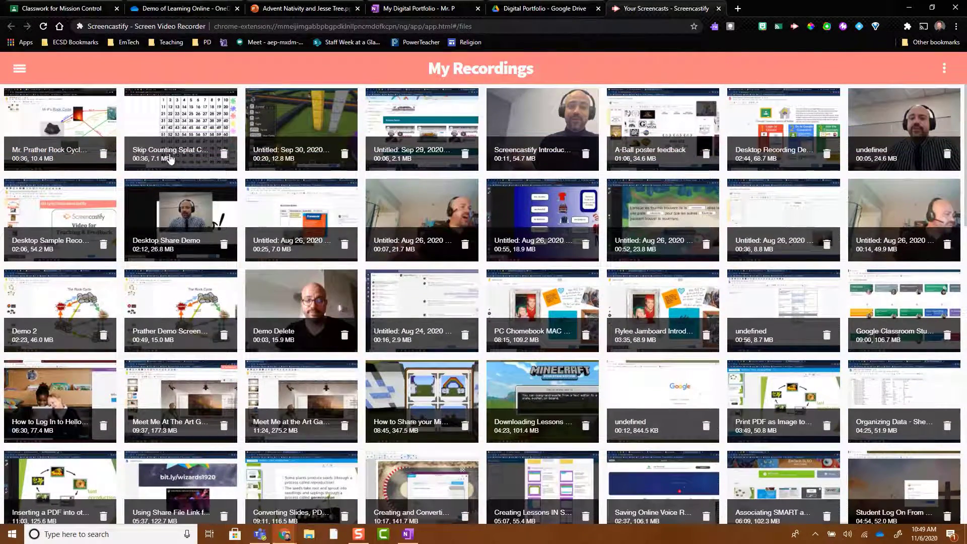
{"action": "left_click", "coordinate": [200, 108]}
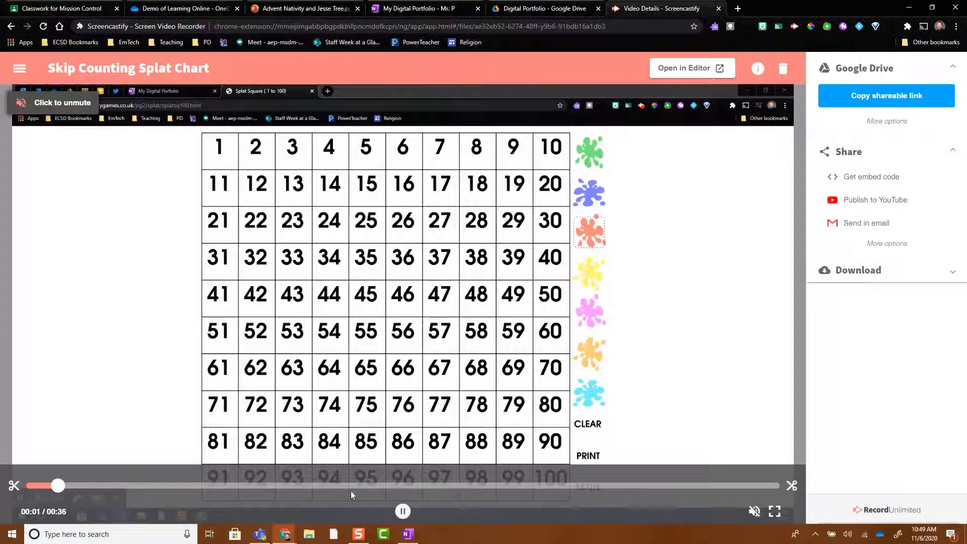
Preview the Skip Counting Splat Chart video from 00:30 with the sound on, and pause it near the end
{"action": "left_click", "coordinate": [404, 511]}
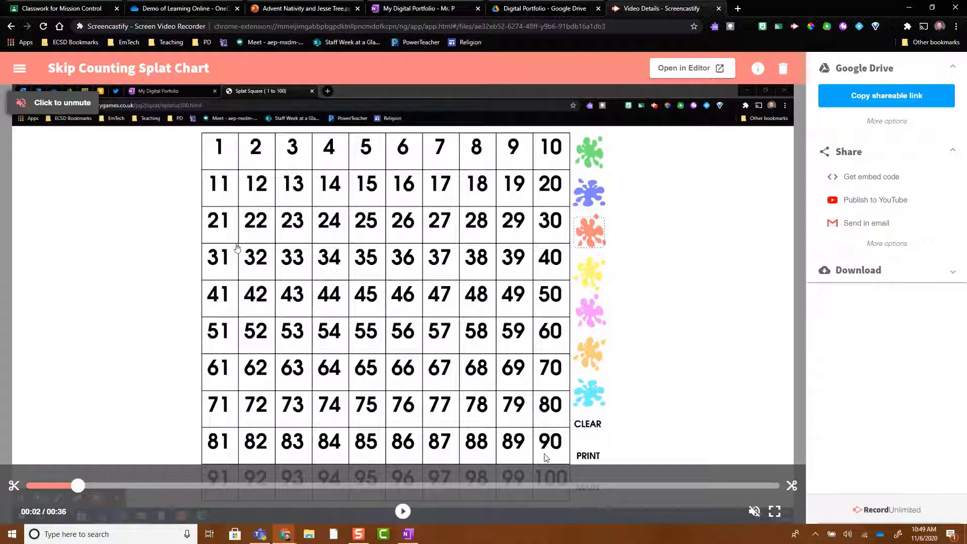
{"action": "left_click", "coordinate": [639, 485]}
{"action": "left_click_drag", "start_coordinate": [649, 486], "coordinate": [670, 491]}
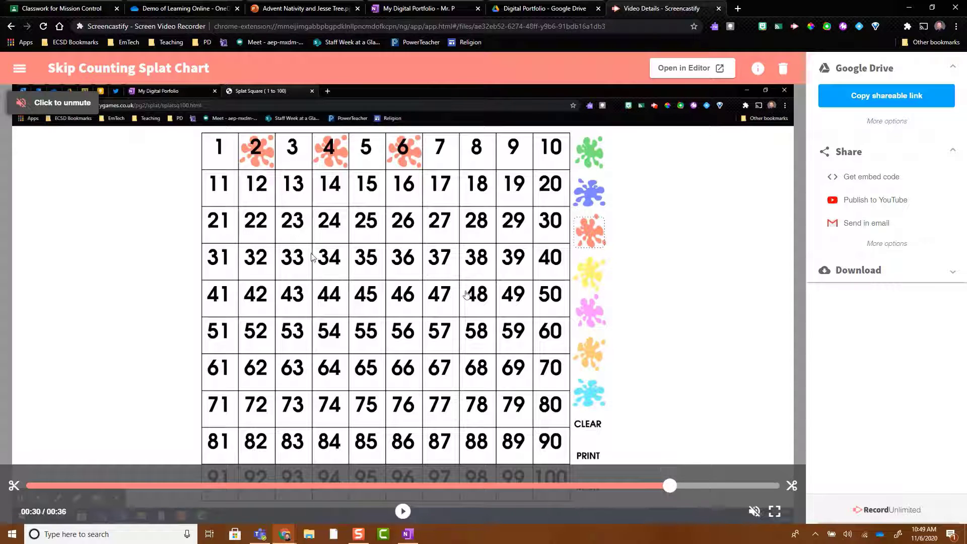
{"action": "left_click", "coordinate": [97, 205]}
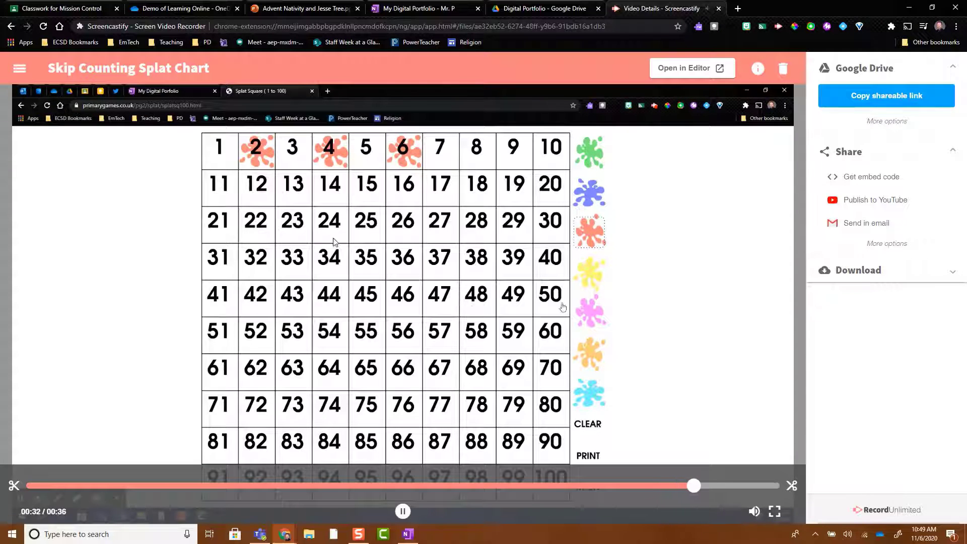
{"action": "left_click", "coordinate": [403, 512]}
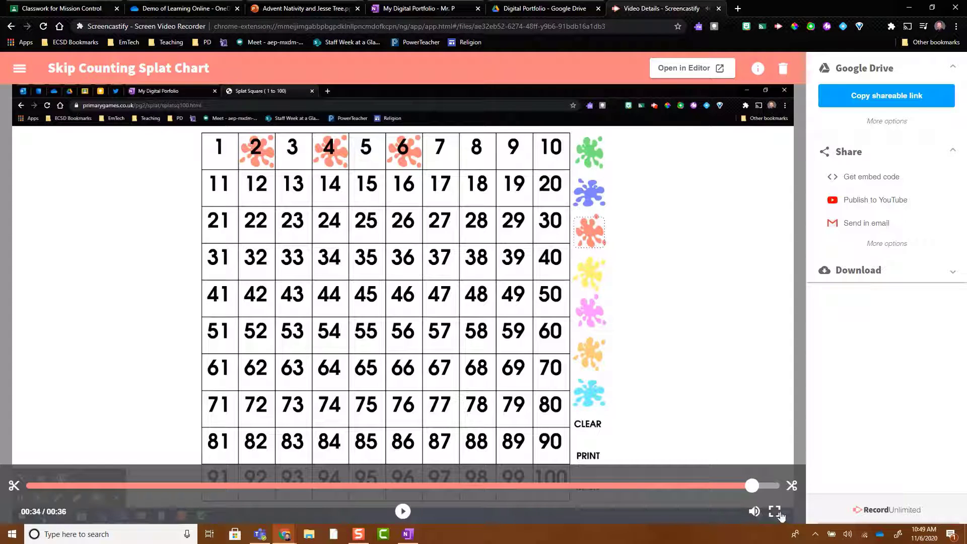
{"action": "left_click", "coordinate": [770, 435]}
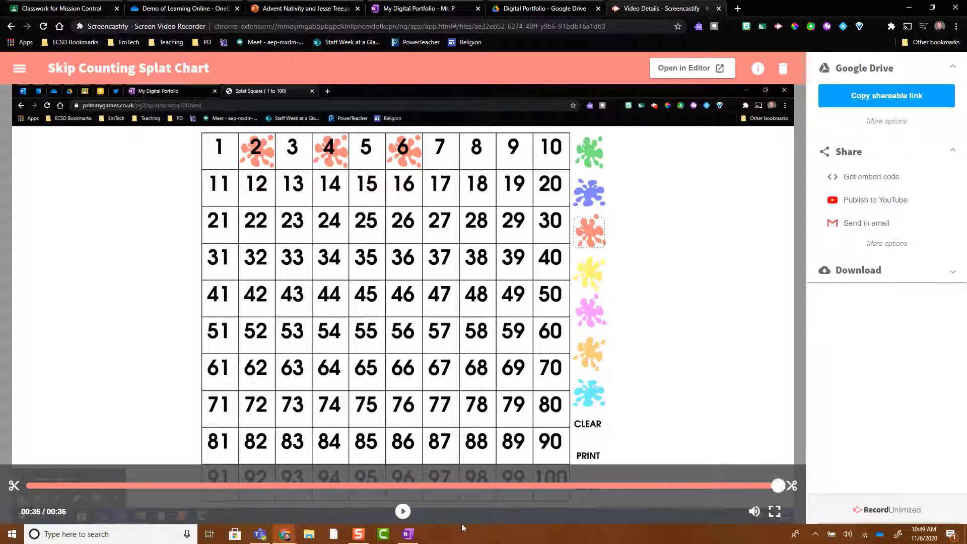
Capture a rectangular screenshot of the number chart and colour splats from the full-screen video at 00:30, and exit full screen
{"action": "left_click", "coordinate": [775, 512]}
{"action": "left_click", "coordinate": [734, 384]}
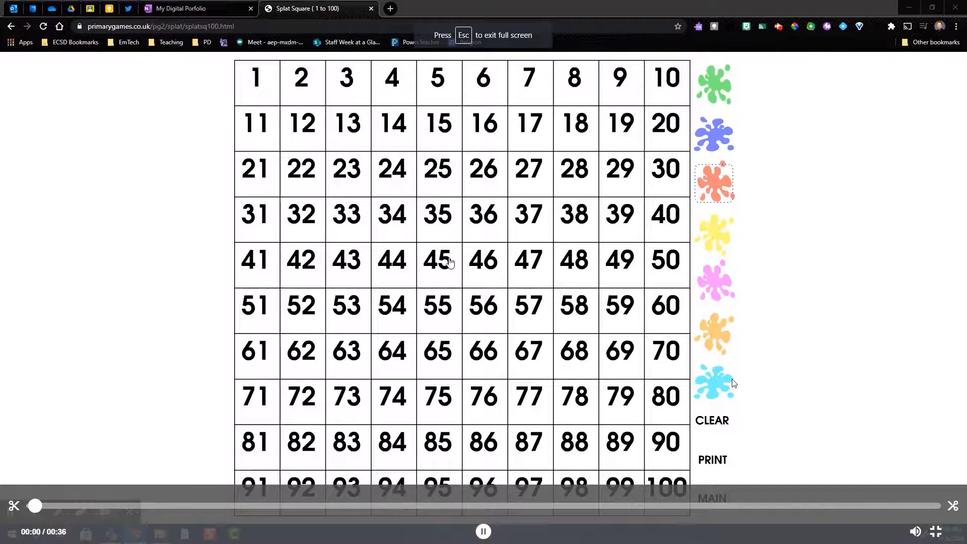
{"action": "left_click", "coordinate": [800, 506]}
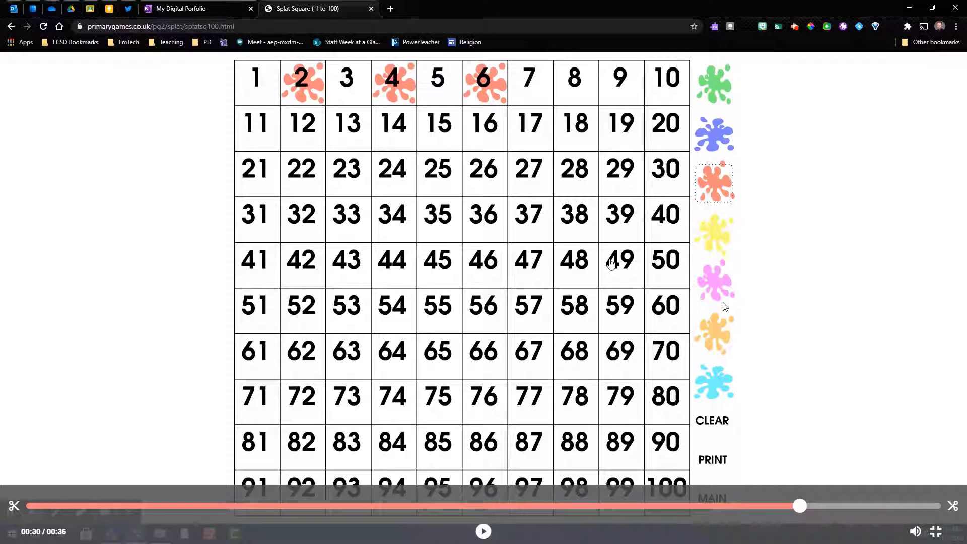
{"action": "key", "text": "super+shift+s"}
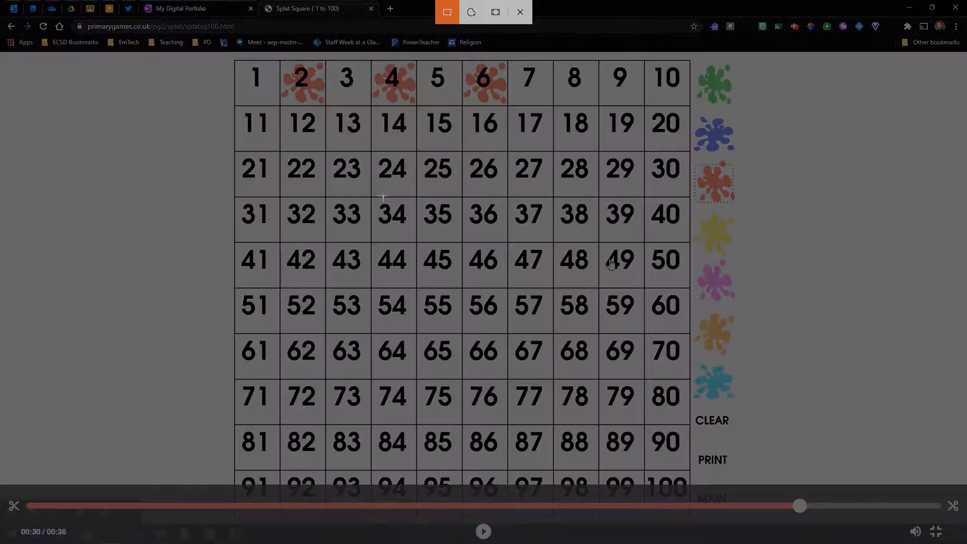
{"action": "mouse_move", "coordinate": [220, 59]}
{"action": "left_mouse_down"}
{"action": "mouse_move", "coordinate": [575, 359]}
{"action": "mouse_move", "coordinate": [655, 449]}
{"action": "mouse_move", "coordinate": [739, 483]}
{"action": "left_mouse_up"}
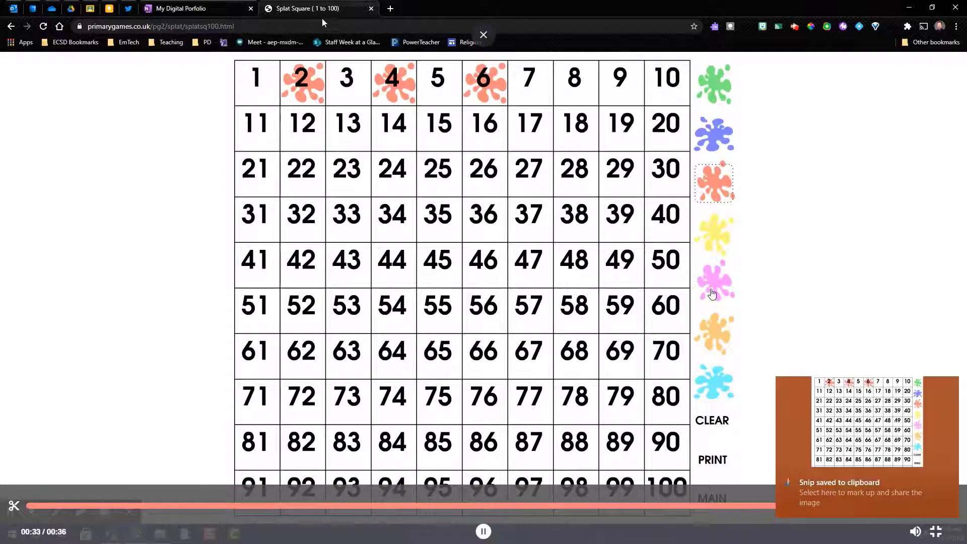
{"action": "left_click", "coordinate": [198, 11]}
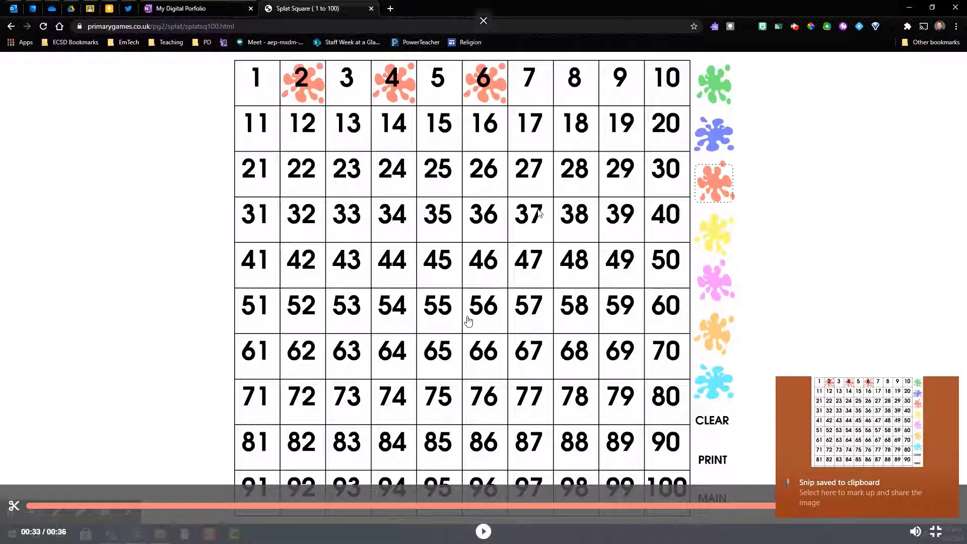
{"action": "left_click", "coordinate": [940, 531]}
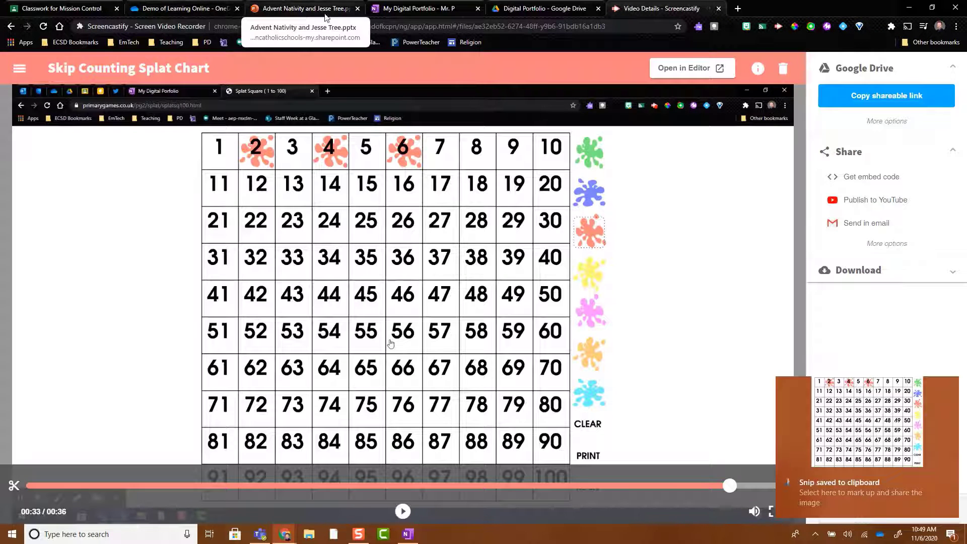
Paste the number chart screenshot onto the portfolio's Skip Counting Video page and shift it up over the template
{"action": "left_click", "coordinate": [409, 9]}
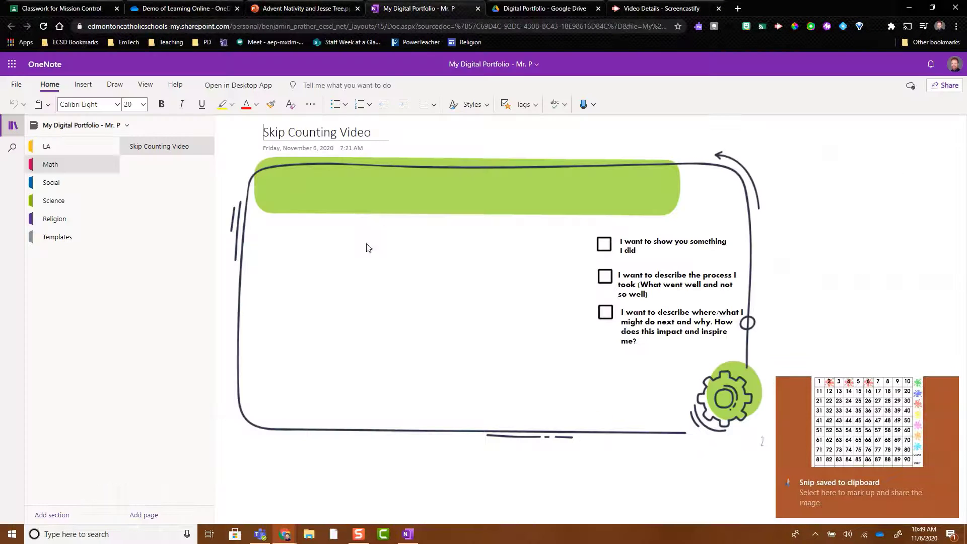
{"action": "left_click", "coordinate": [374, 274]}
{"action": "key", "text": "ctrl+v"}
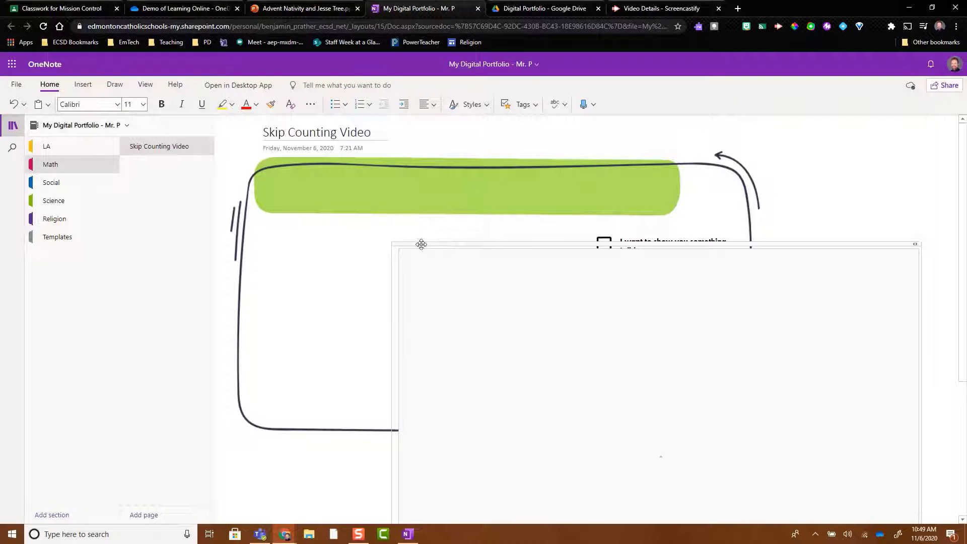
{"action": "left_click", "coordinate": [334, 160]}
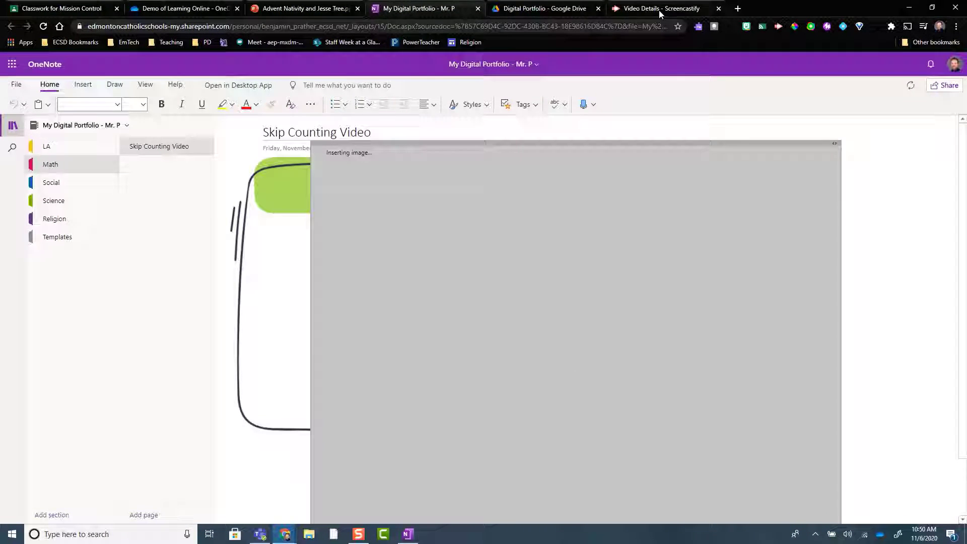
Copy the Skip Counting Splat Chart video's shareable link from Screencastify and return to the OneNote portfolio
{"action": "left_click", "coordinate": [658, 10]}
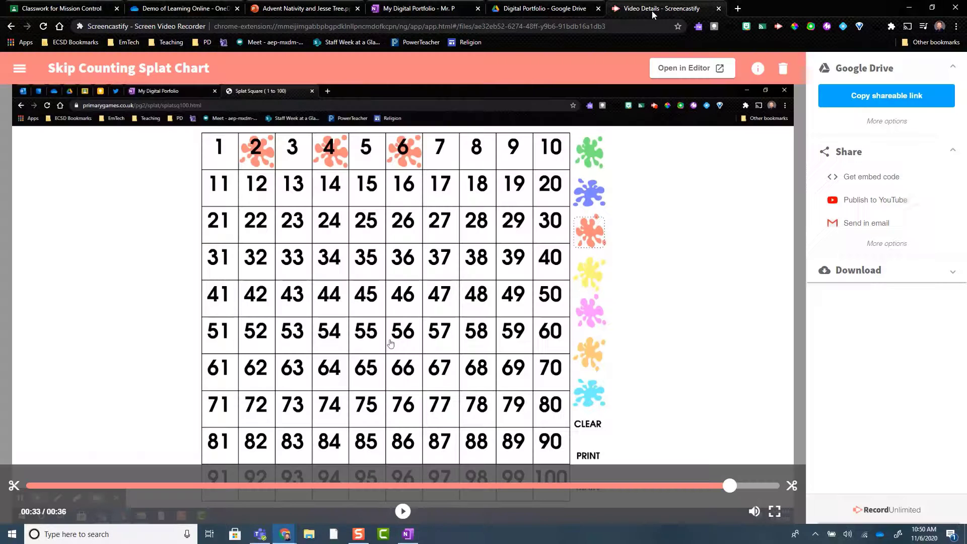
{"action": "left_click", "coordinate": [852, 103]}
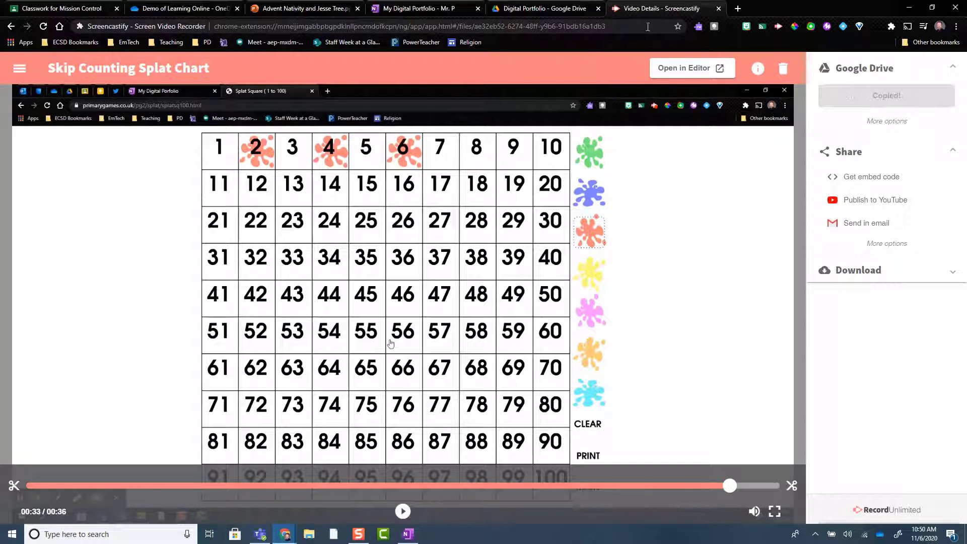
{"action": "left_click", "coordinate": [426, 8]}
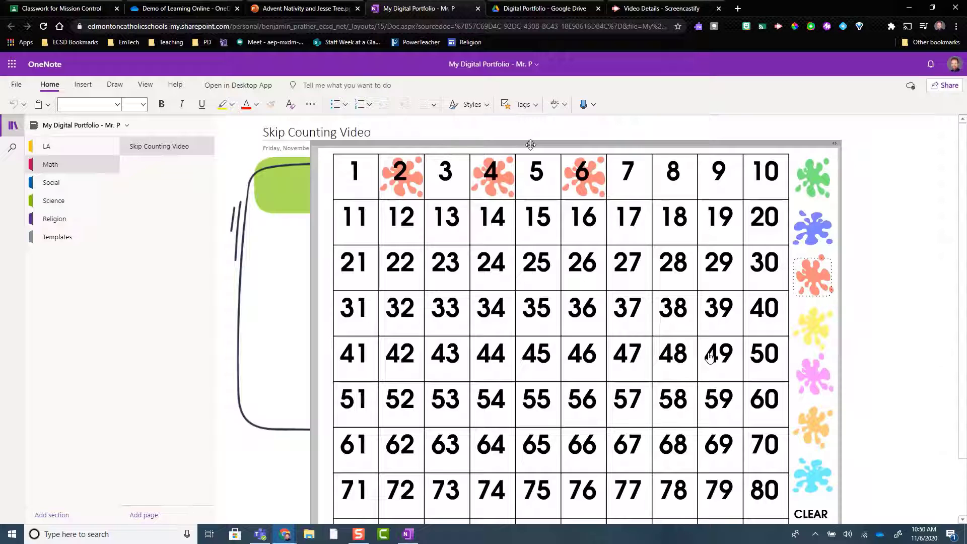
Shrink the number chart image to less than half its width and place it inside the template frame beside the checklist
{"action": "left_click_drag", "start_coordinate": [531, 145], "coordinate": [509, 55]}
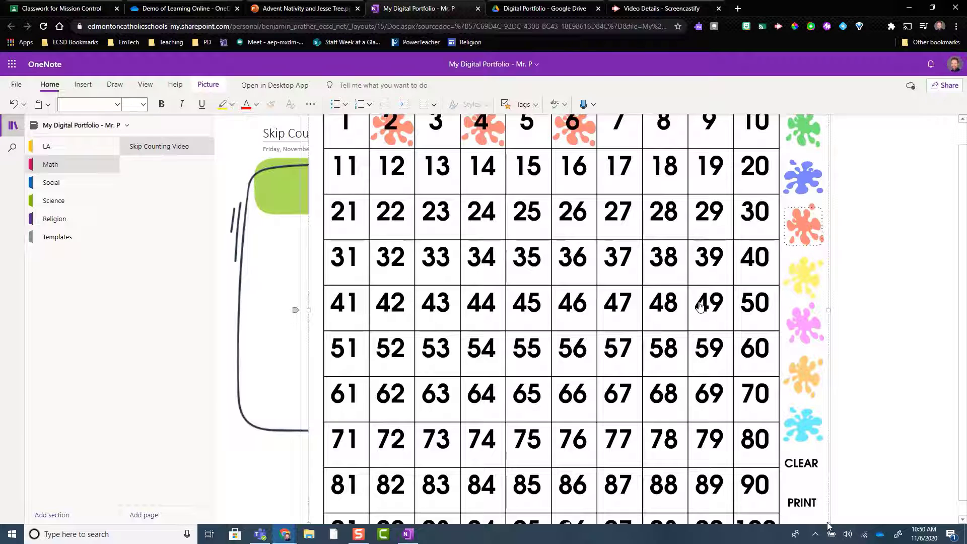
{"action": "left_click_drag", "start_coordinate": [828, 525], "coordinate": [525, 276]}
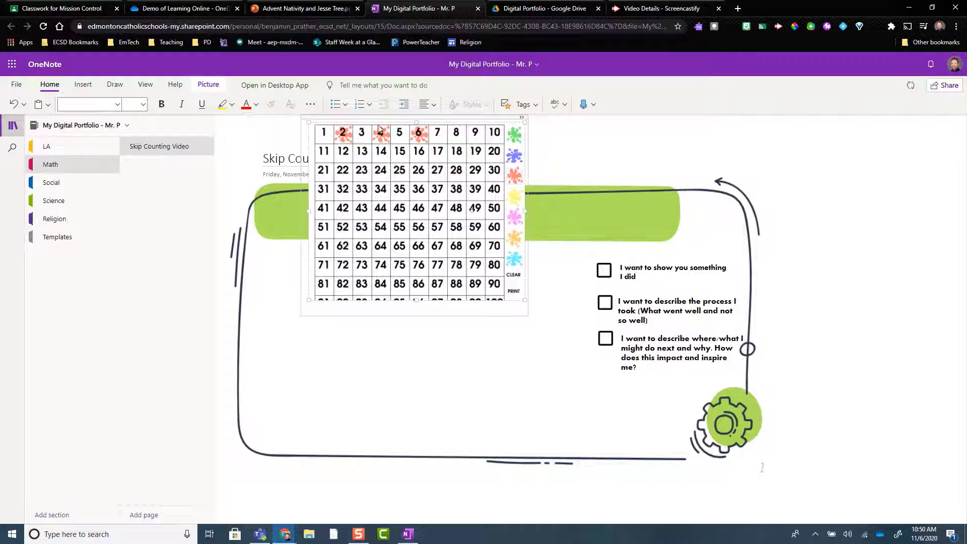
{"action": "left_click_drag", "start_coordinate": [380, 123], "coordinate": [351, 261]}
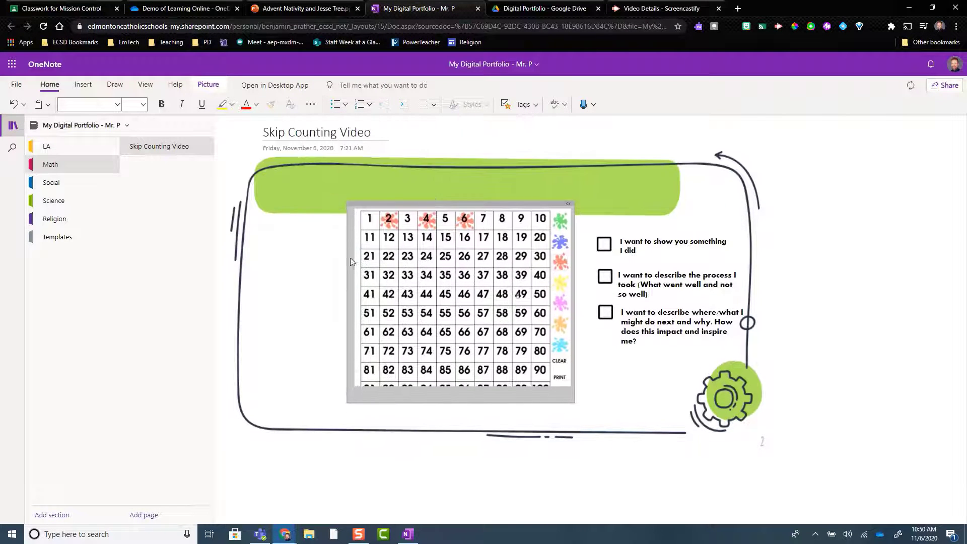
Add the text "Click here to watch my skip counting video" inside the template frame
{"action": "left_click", "coordinate": [295, 237]}
{"action": "left_click", "coordinate": [280, 301]}
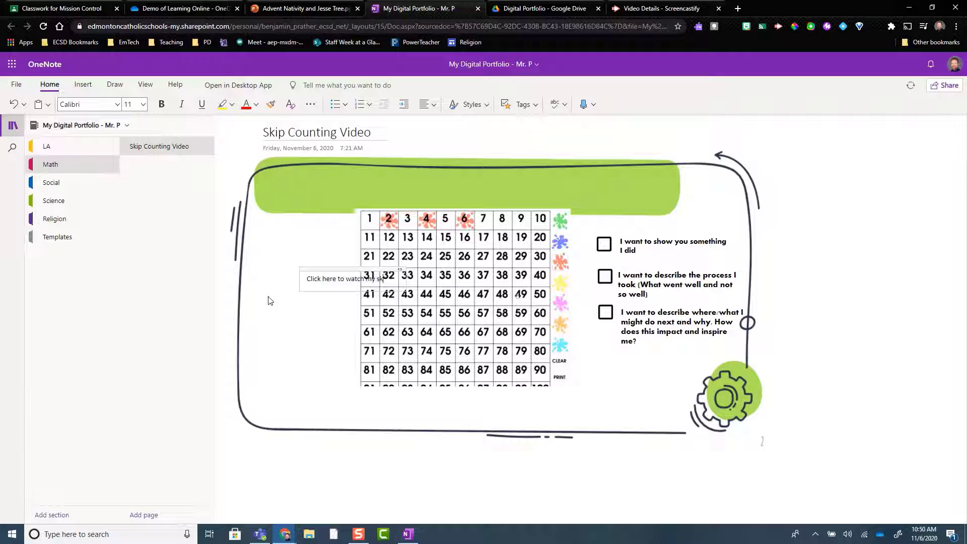
{"action": "type", "text": "Click here to watch my skip counting vide"}
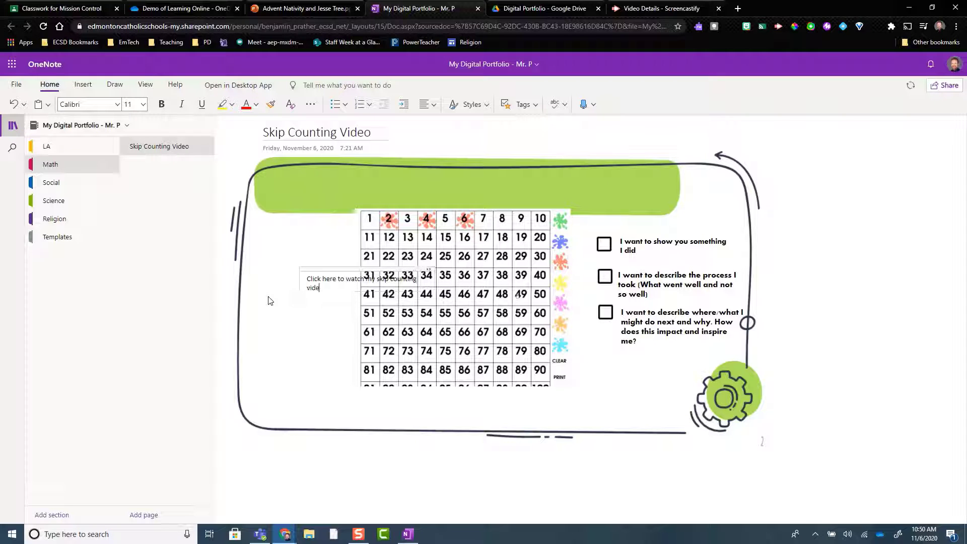
{"action": "type", "text": "o"}
Turn the "Click here to watch my skip counting video" text into a hyperlink to the Screencastify video's shareable link
{"action": "left_click", "coordinate": [297, 276]}
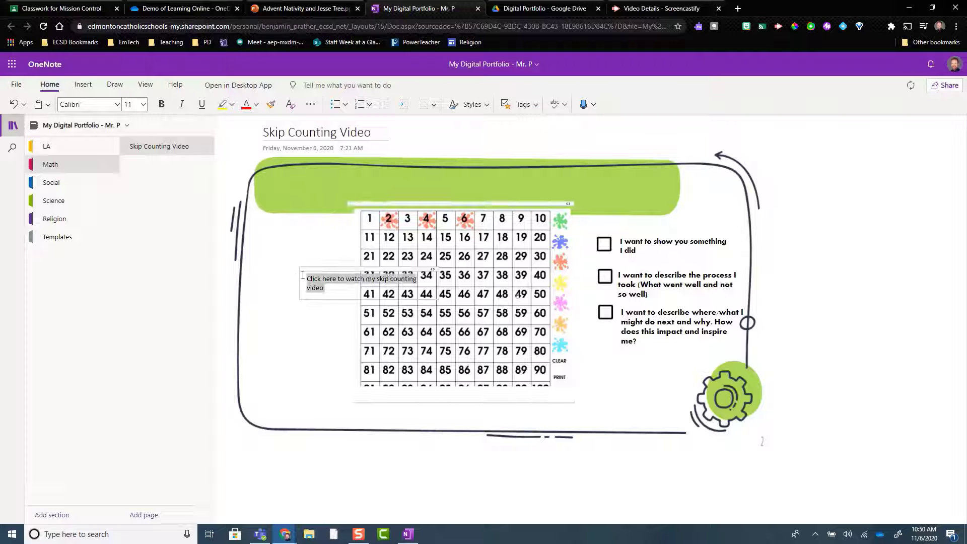
{"action": "left_click", "coordinate": [83, 85]}
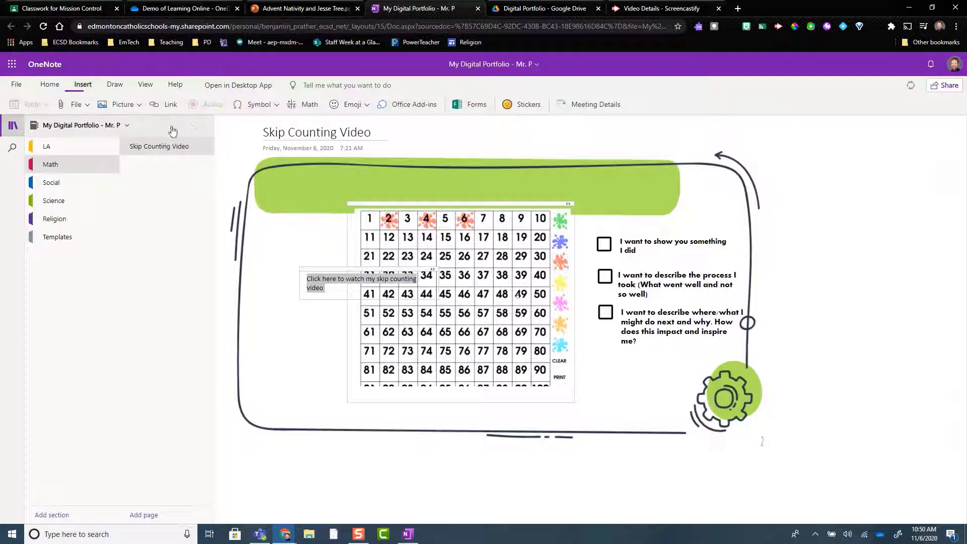
{"action": "left_click", "coordinate": [160, 108]}
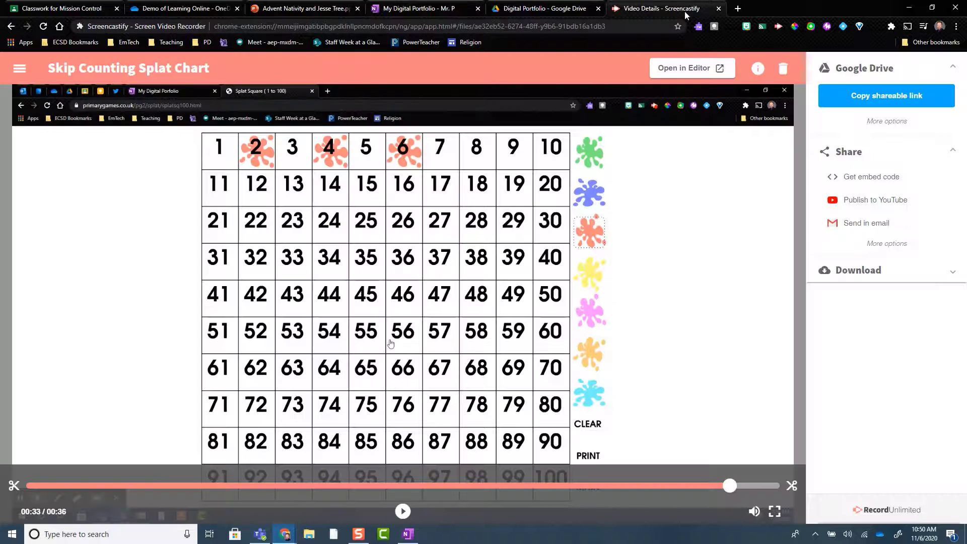
{"action": "left_click", "coordinate": [681, 8]}
{"action": "left_click", "coordinate": [847, 95]}
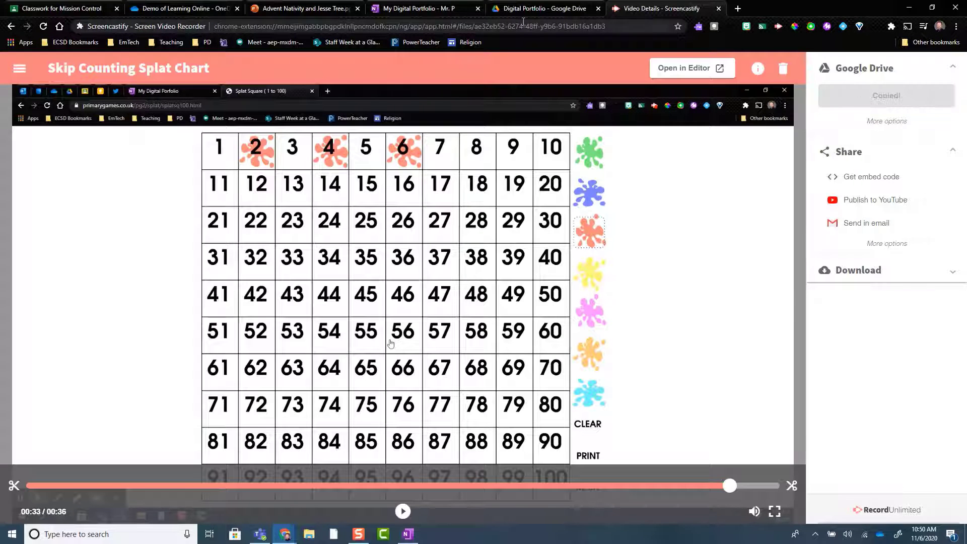
{"action": "left_click", "coordinate": [434, 12]}
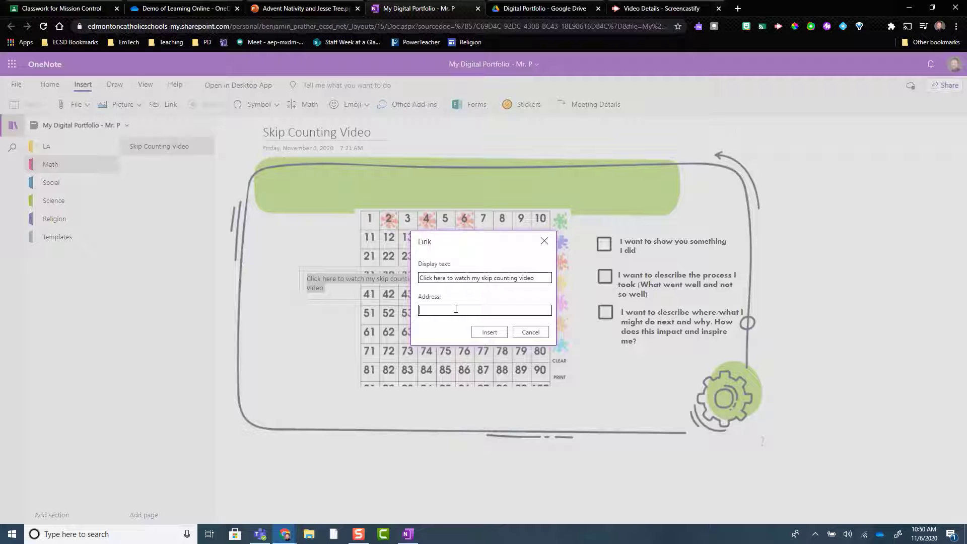
{"action": "key", "text": "ctrl+v"}
{"action": "left_click", "coordinate": [489, 332]}
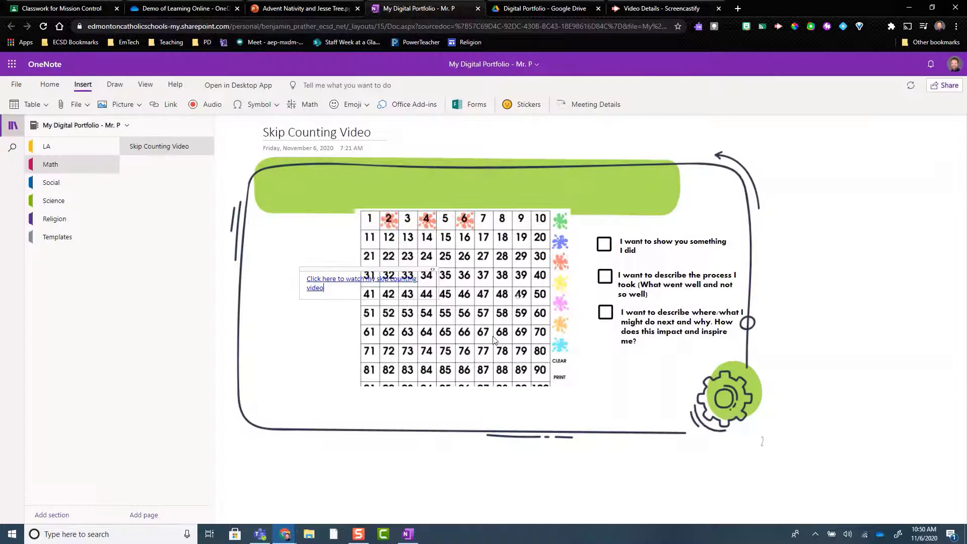
Shift the video link text off the number chart and format it in Aharoni, size 16
{"action": "left_click_drag", "start_coordinate": [325, 268], "coordinate": [248, 258]}
{"action": "left_click", "coordinate": [298, 271]}
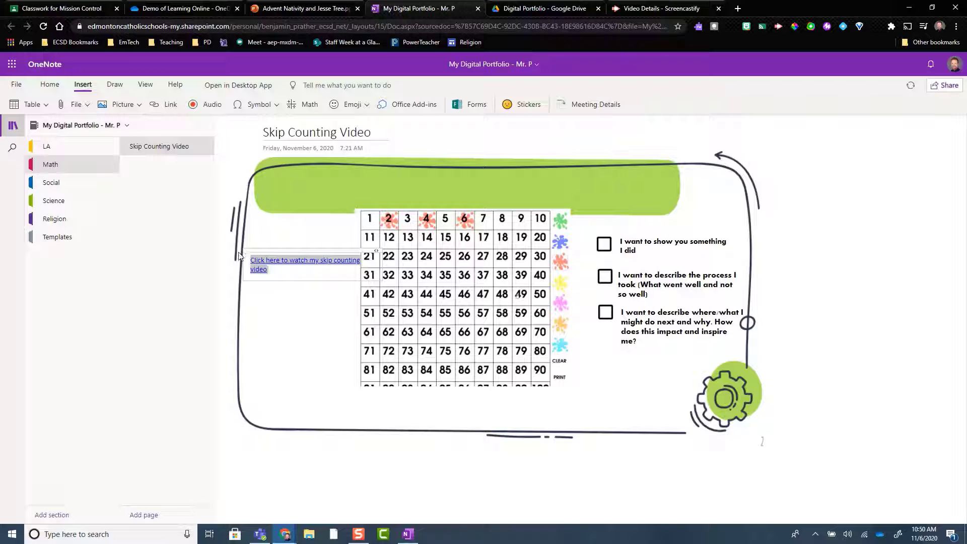
{"action": "left_click", "coordinate": [50, 85]}
{"action": "left_click", "coordinate": [111, 105]}
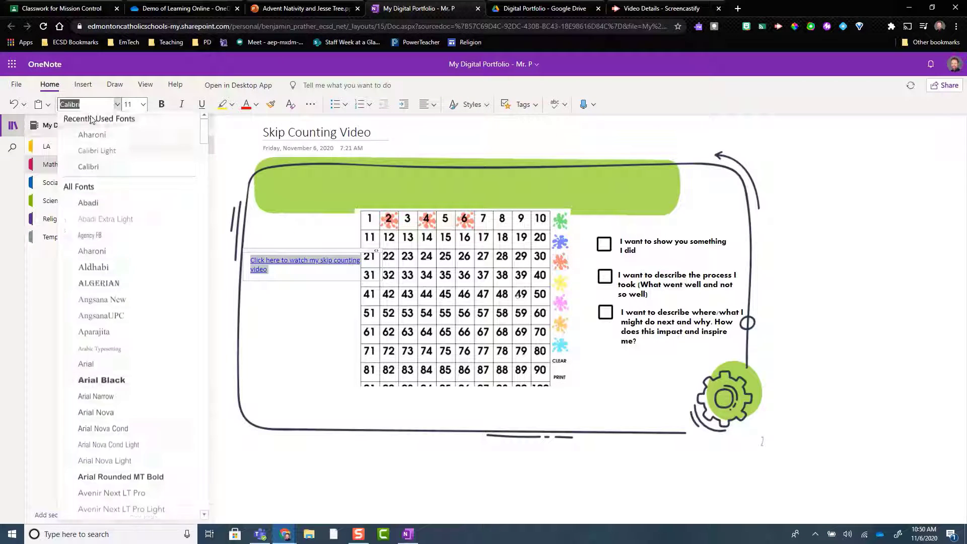
{"action": "left_click", "coordinate": [86, 143]}
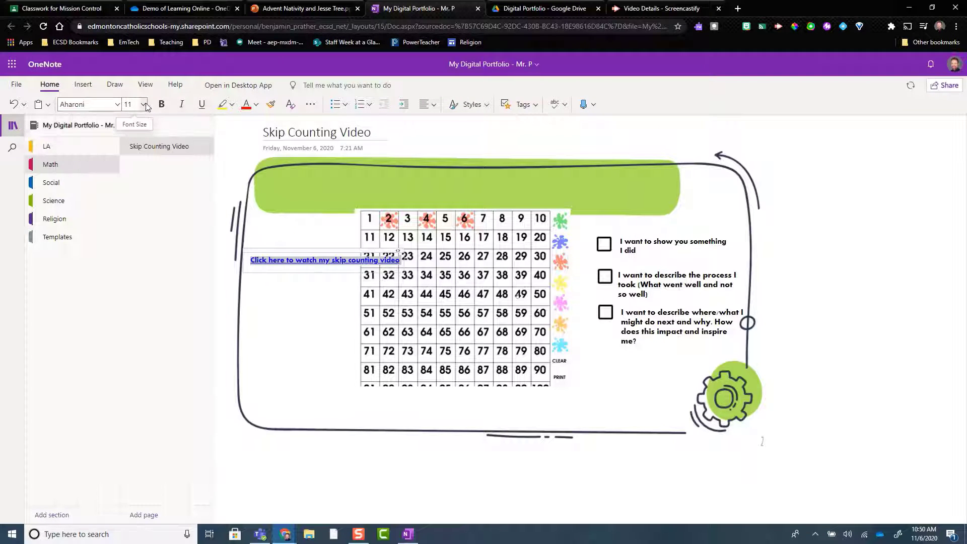
{"action": "left_click", "coordinate": [144, 105]}
{"action": "left_click", "coordinate": [132, 214]}
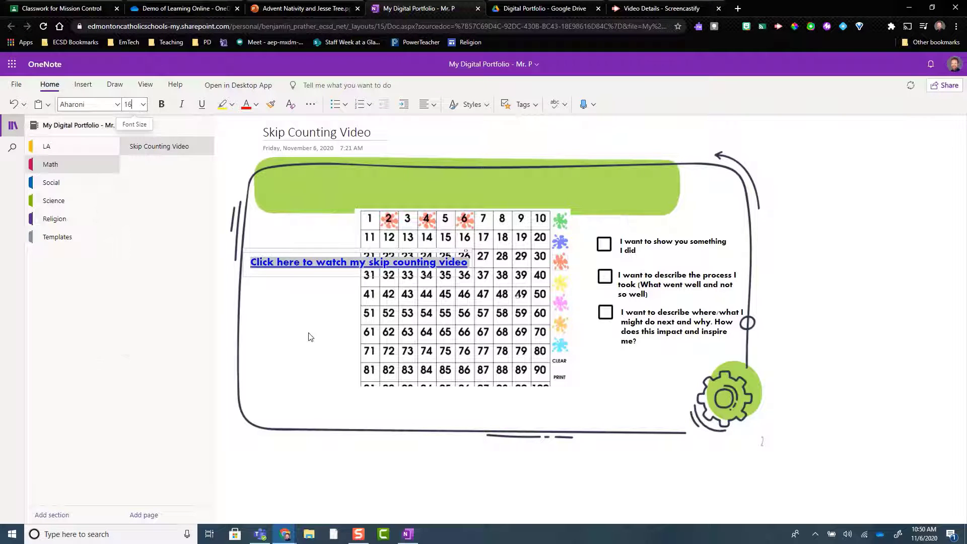
Move the skip counting video link below the number chart, inside the template frame
{"action": "left_click", "coordinate": [331, 316]}
{"action": "left_click_drag", "start_coordinate": [330, 249], "coordinate": [366, 392]}
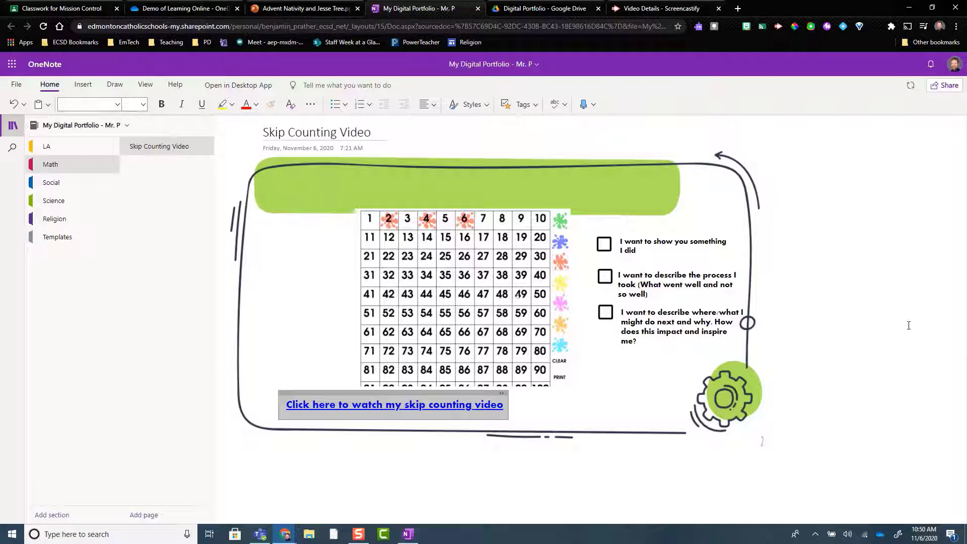
{"action": "left_click", "coordinate": [890, 226]}
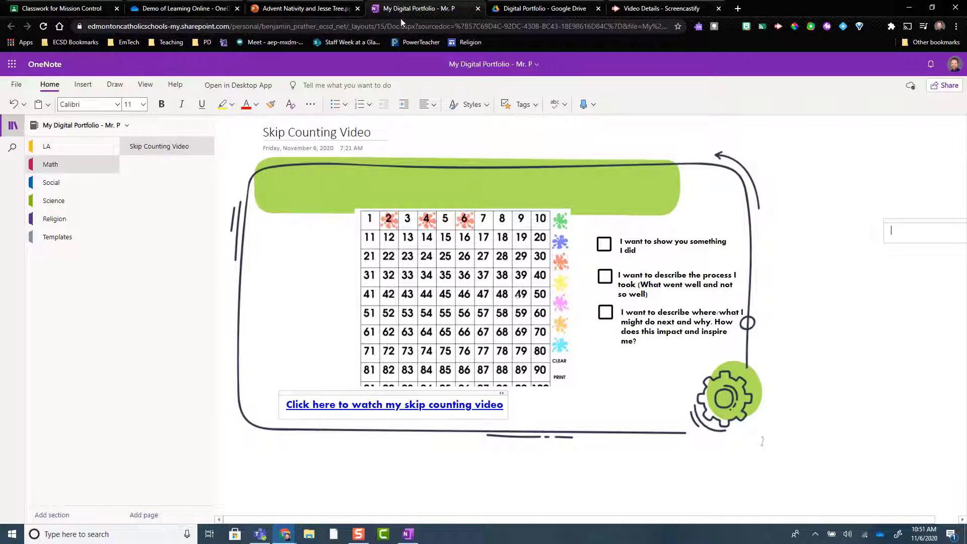
Dismiss the copied-link dialog in the Advent Nativity and Jesse Tree presentation and close the presentation
{"action": "left_click", "coordinate": [303, 8]}
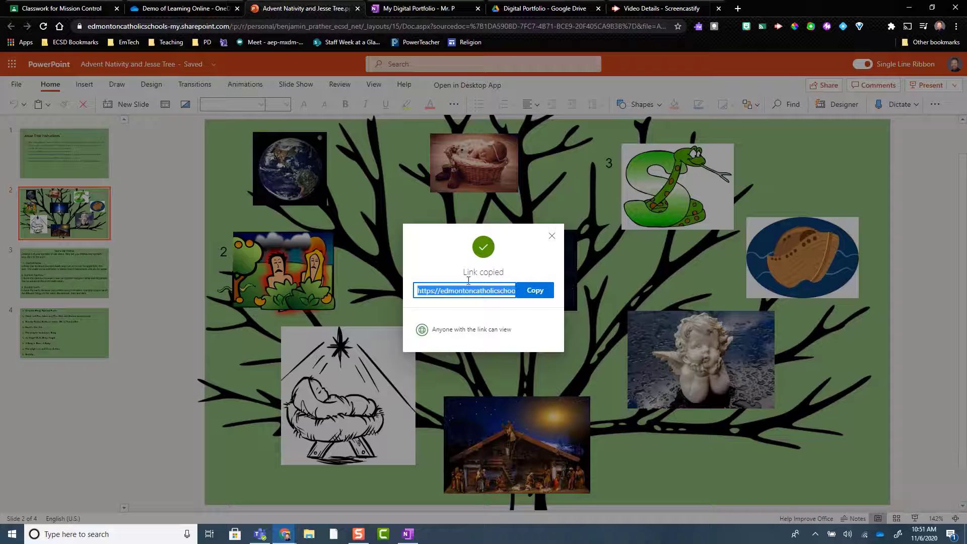
{"action": "left_click", "coordinate": [552, 237]}
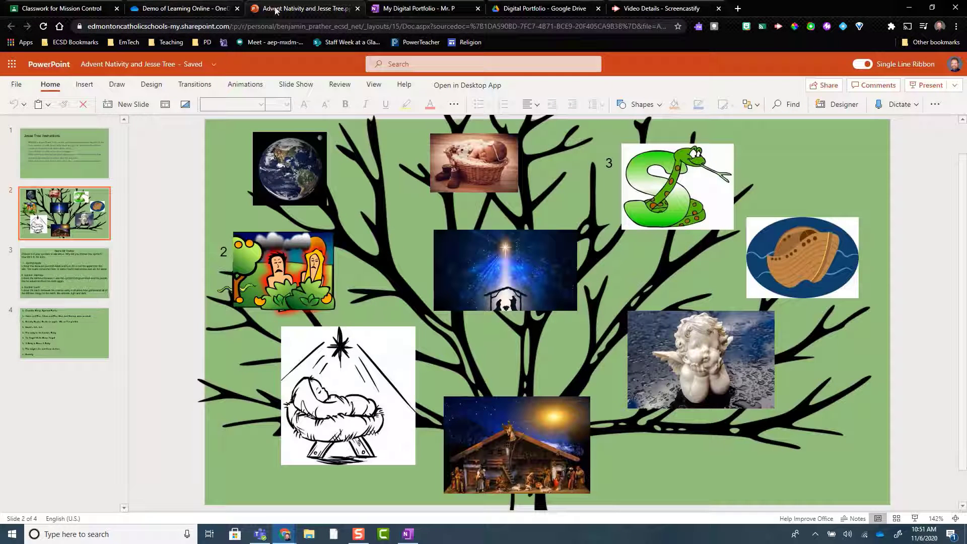
{"action": "left_click", "coordinate": [358, 9]}
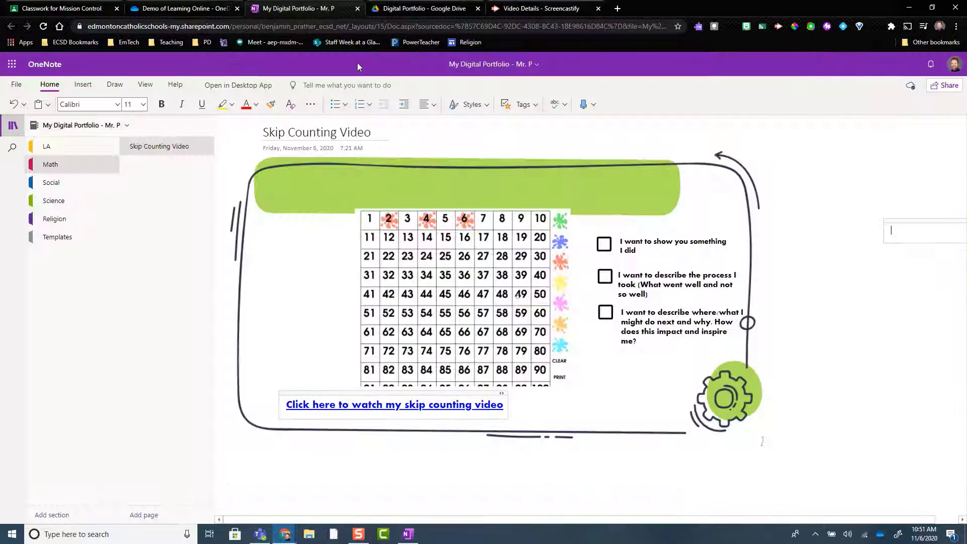
{"action": "left_click", "coordinate": [431, 9]}
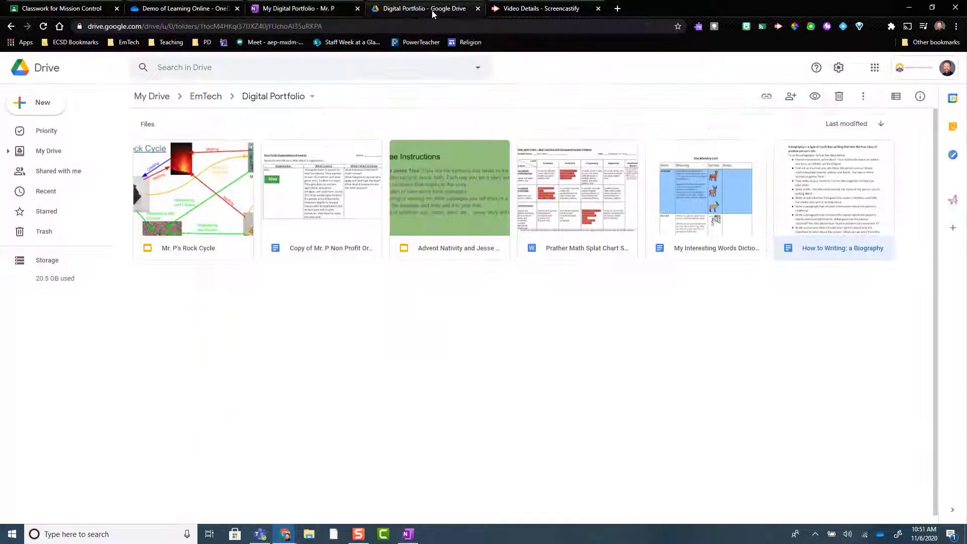
{"action": "double_click", "coordinate": [826, 224]}
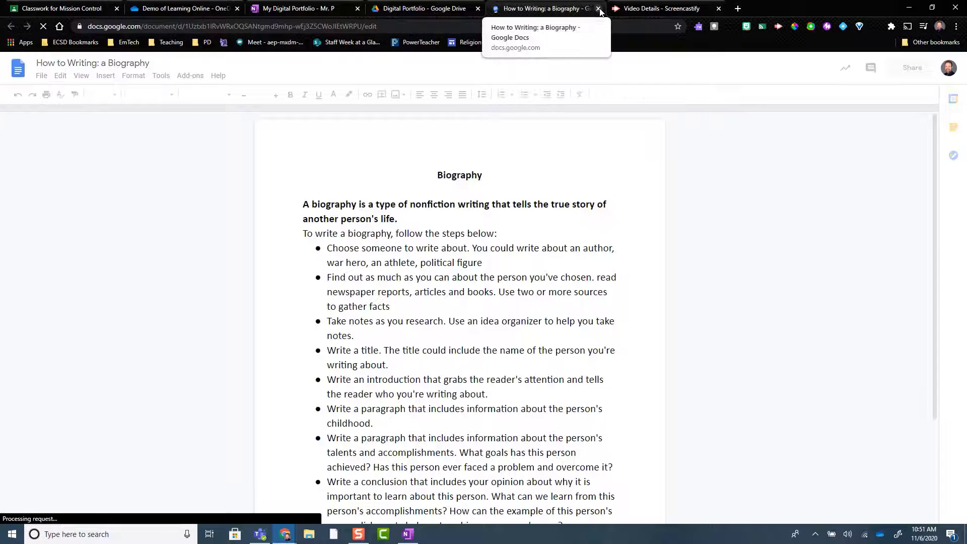
{"action": "left_click", "coordinate": [599, 9]}
Close the Screencastify video details page and return to the OneNote portfolio
{"action": "left_click", "coordinate": [561, 9]}
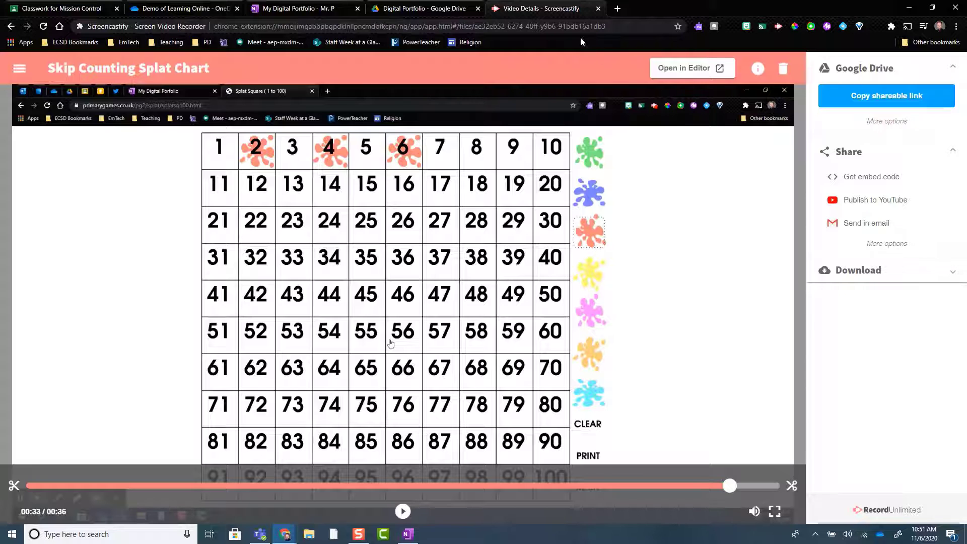
{"action": "left_click", "coordinate": [599, 9]}
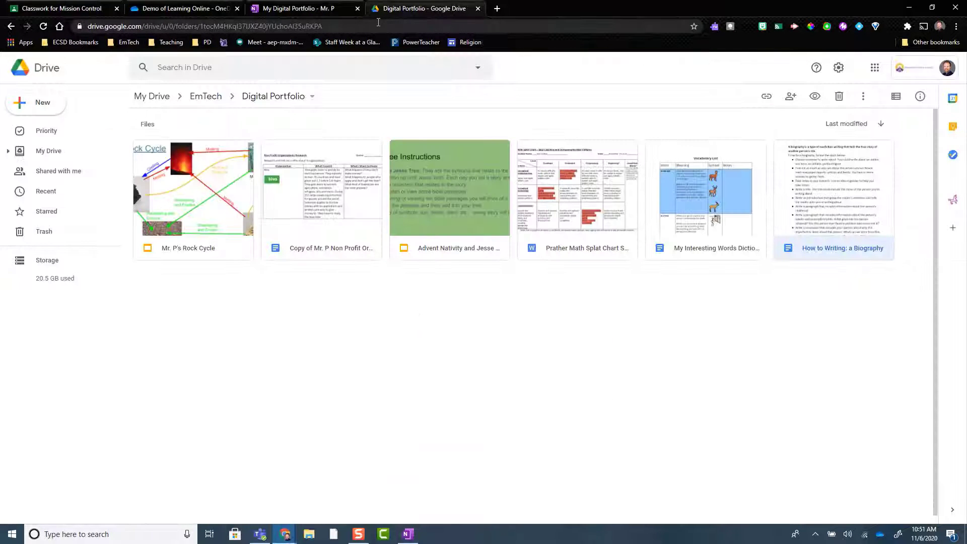
{"action": "left_click", "coordinate": [313, 8]}
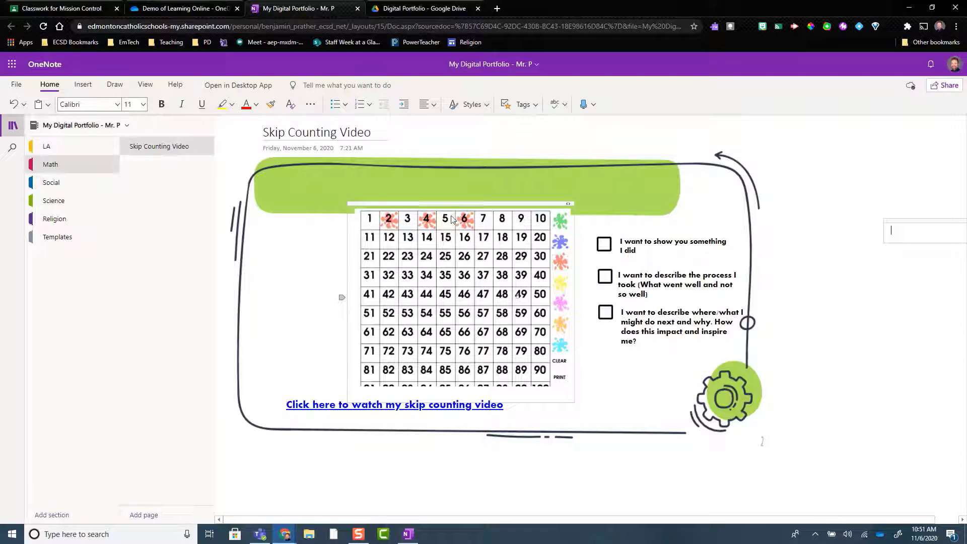
Reposition the number chart over the green banner near the frame's corner and bring the video link up directly beneath it
{"action": "left_click_drag", "start_coordinate": [451, 204], "coordinate": [384, 175]}
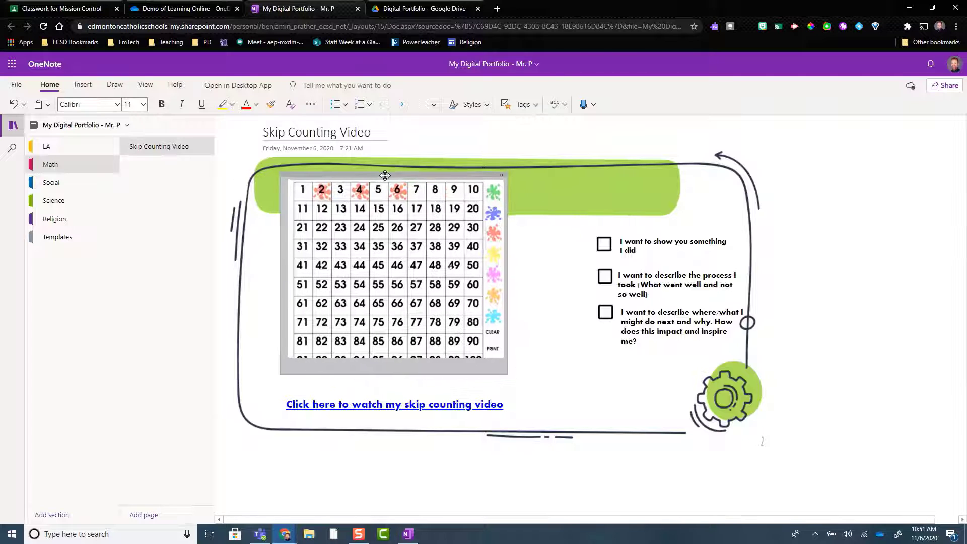
{"action": "left_click_drag", "start_coordinate": [402, 391], "coordinate": [403, 372]}
{"action": "left_click", "coordinate": [963, 276]}
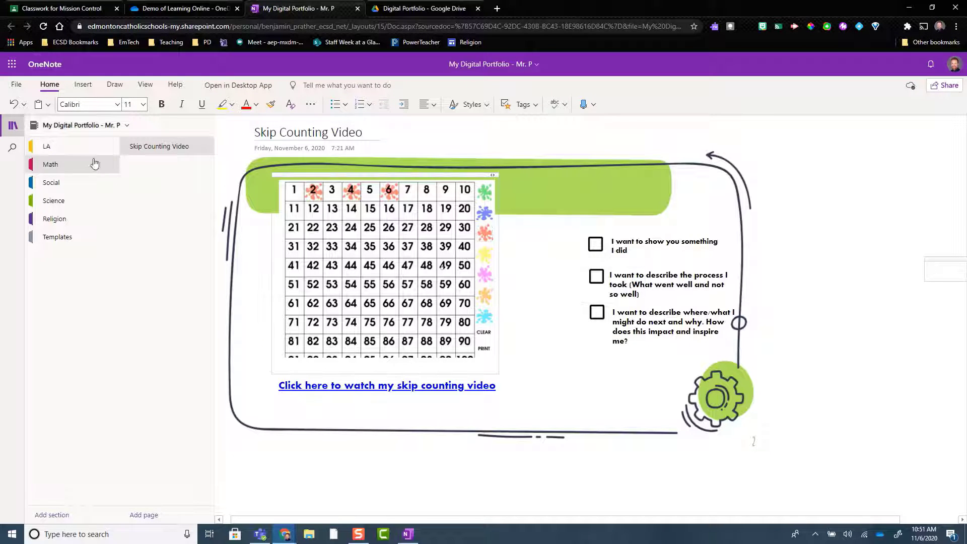
Review the portfolio pages in the LA, Math and Religion sections
{"action": "left_click", "coordinate": [79, 149]}
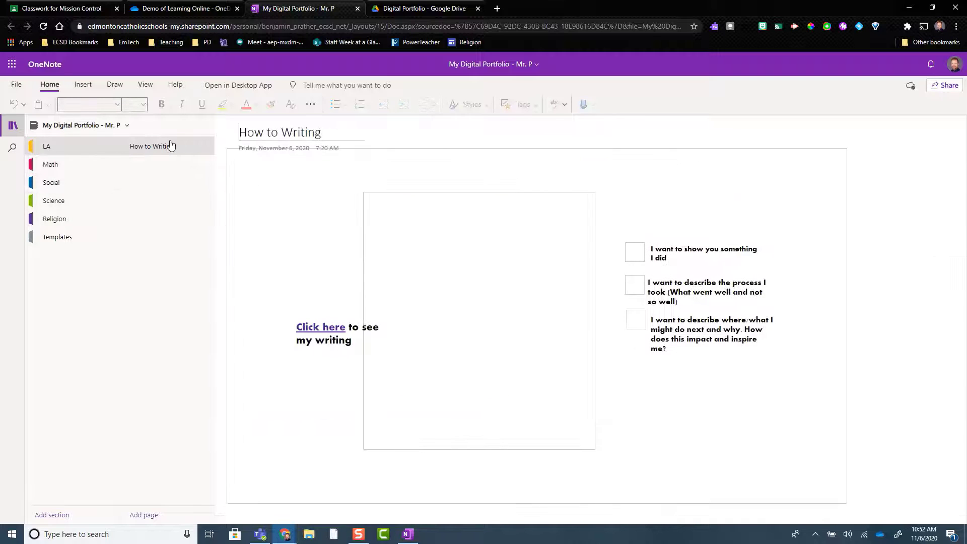
{"action": "left_click", "coordinate": [76, 164]}
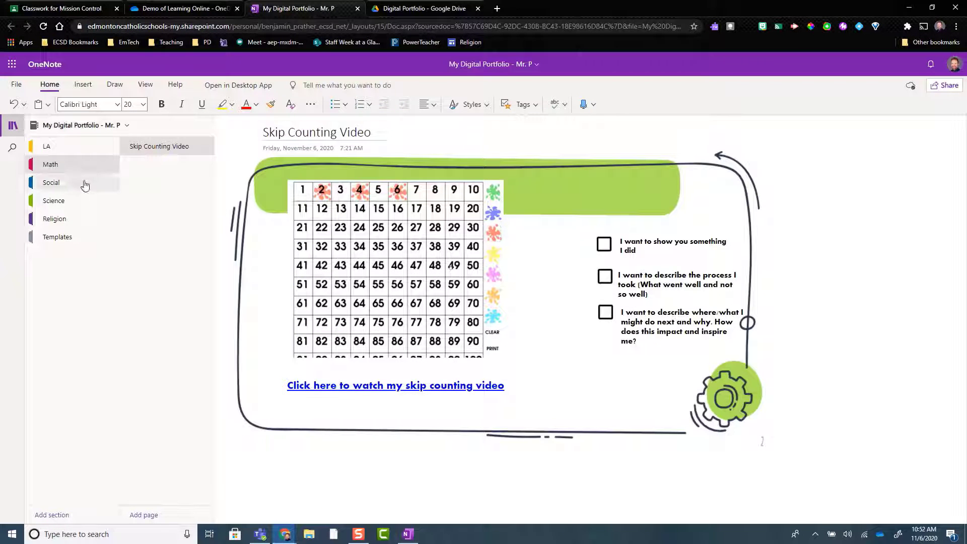
{"action": "left_click", "coordinate": [60, 221]}
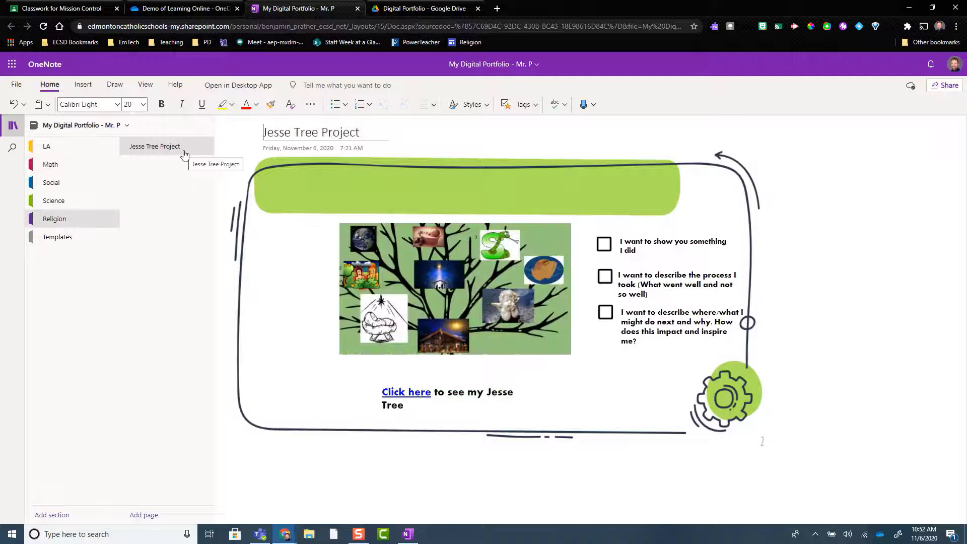
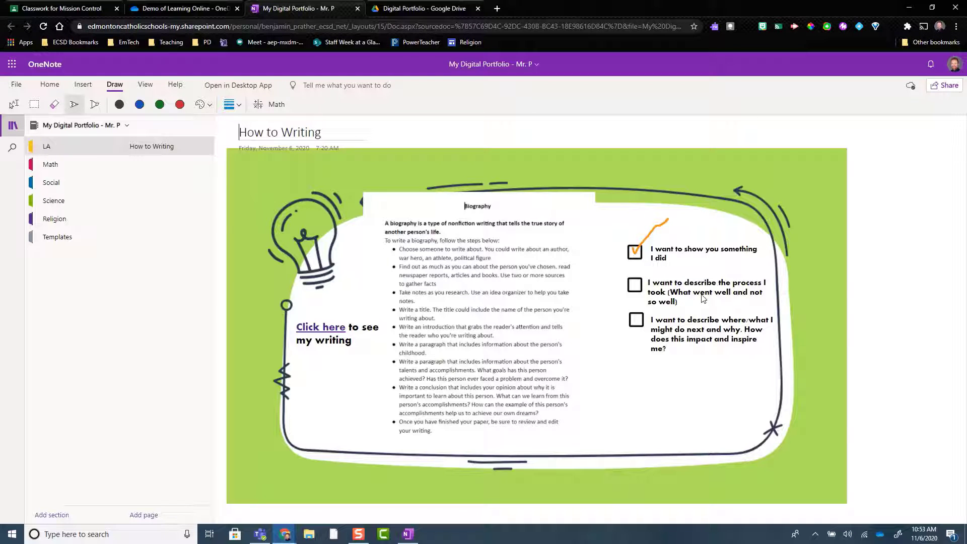
Insert the smiling red apple sticker from the Classic set on Math's Skip Counting Video page
{"action": "left_click", "coordinate": [77, 163]}
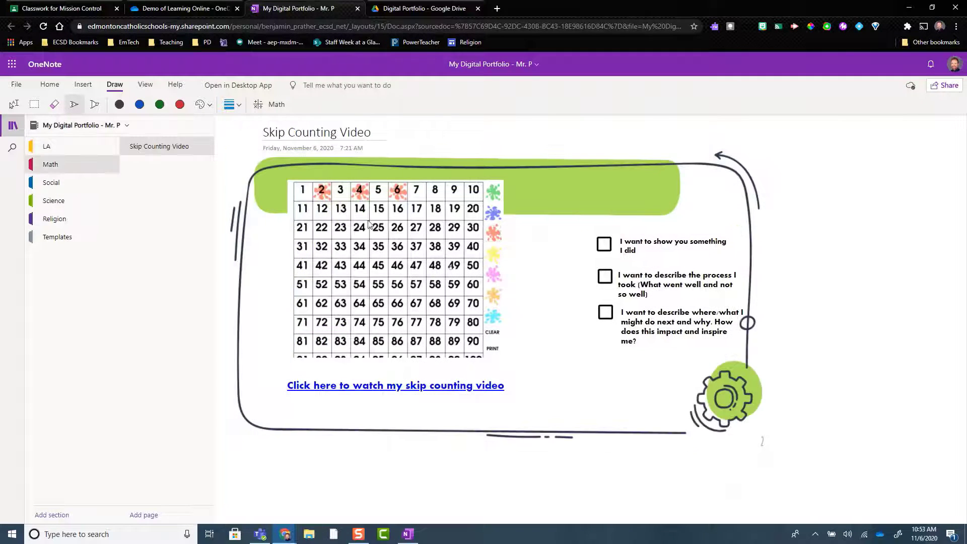
{"action": "left_click", "coordinate": [80, 85]}
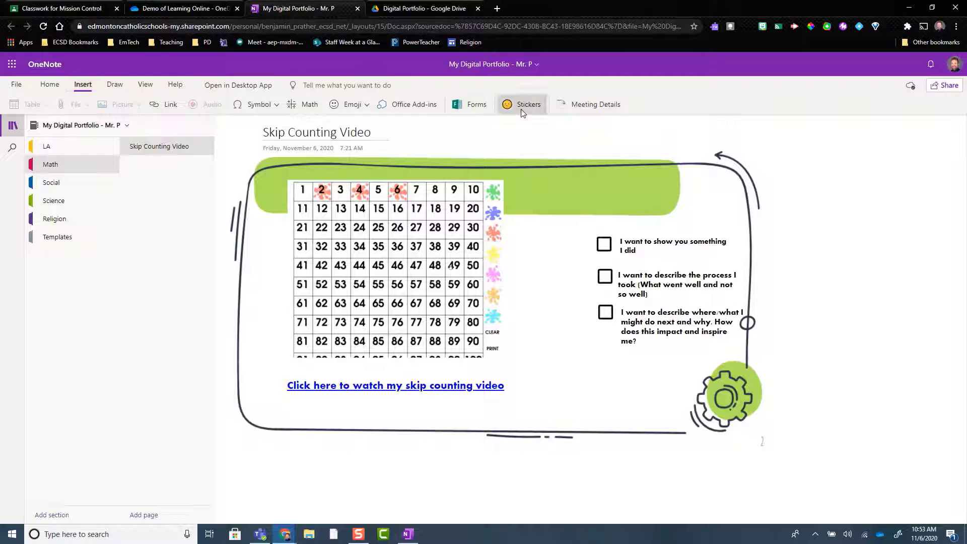
{"action": "left_click", "coordinate": [524, 105]}
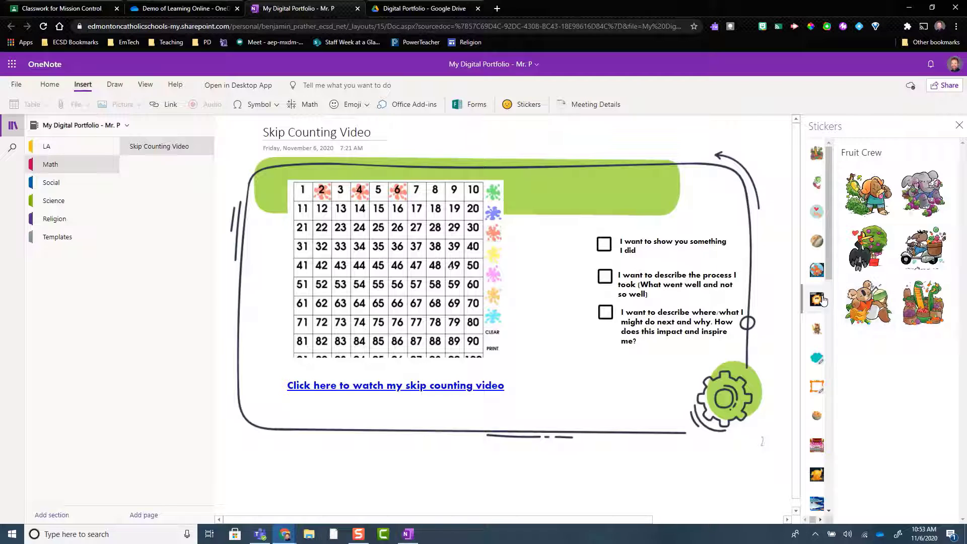
{"action": "scroll", "coordinate": [822, 299], "scroll_direction": "down", "scroll_amount": 5}
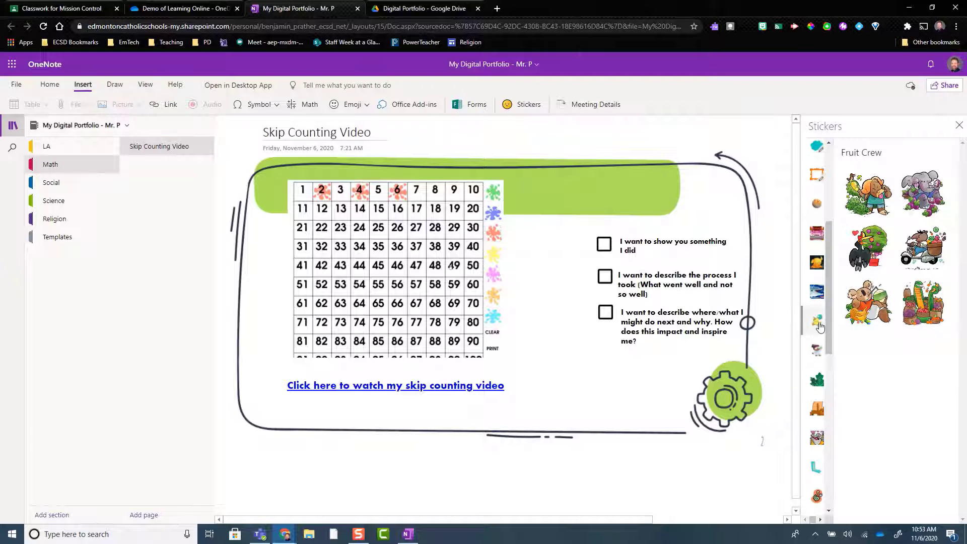
{"action": "left_click", "coordinate": [819, 322]}
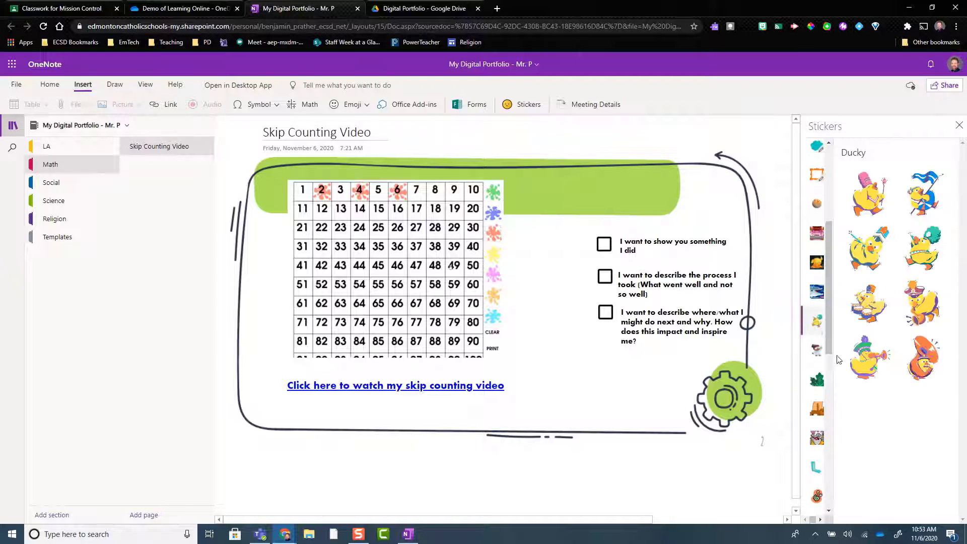
{"action": "left_click", "coordinate": [817, 383]}
{"action": "scroll", "coordinate": [822, 342], "scroll_direction": "up", "scroll_amount": 5}
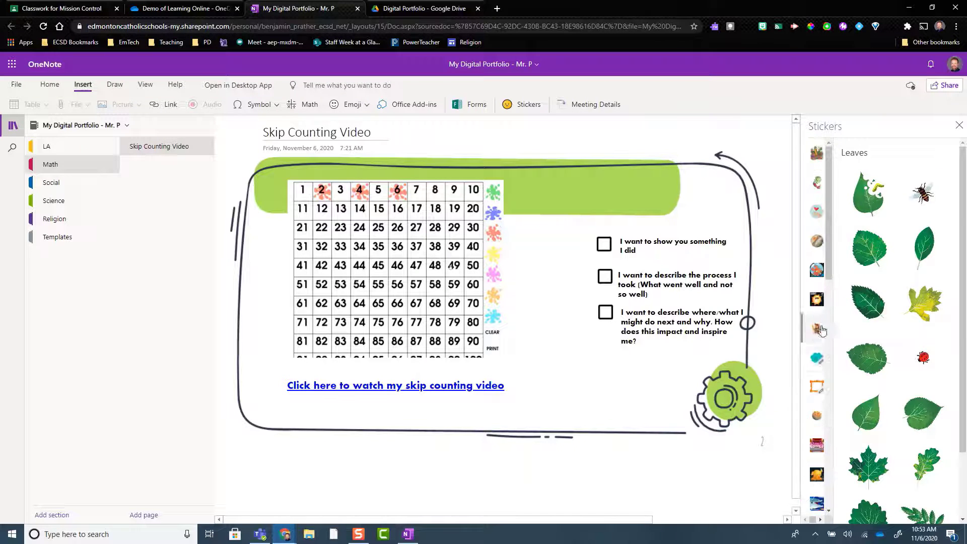
{"action": "scroll", "coordinate": [822, 330], "scroll_direction": "down", "scroll_amount": 5}
{"action": "left_click", "coordinate": [818, 327]}
{"action": "left_click", "coordinate": [875, 194]}
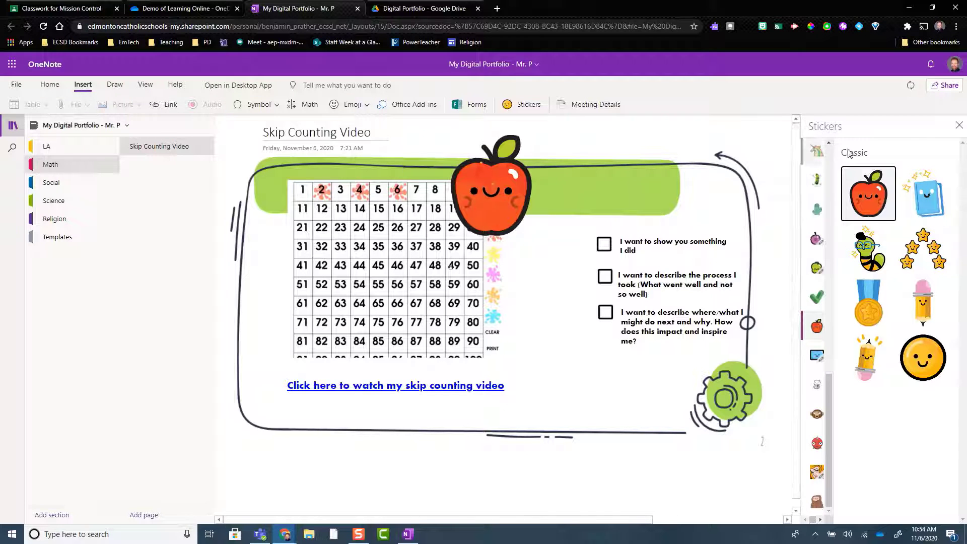
{"action": "left_click", "coordinate": [959, 125]}
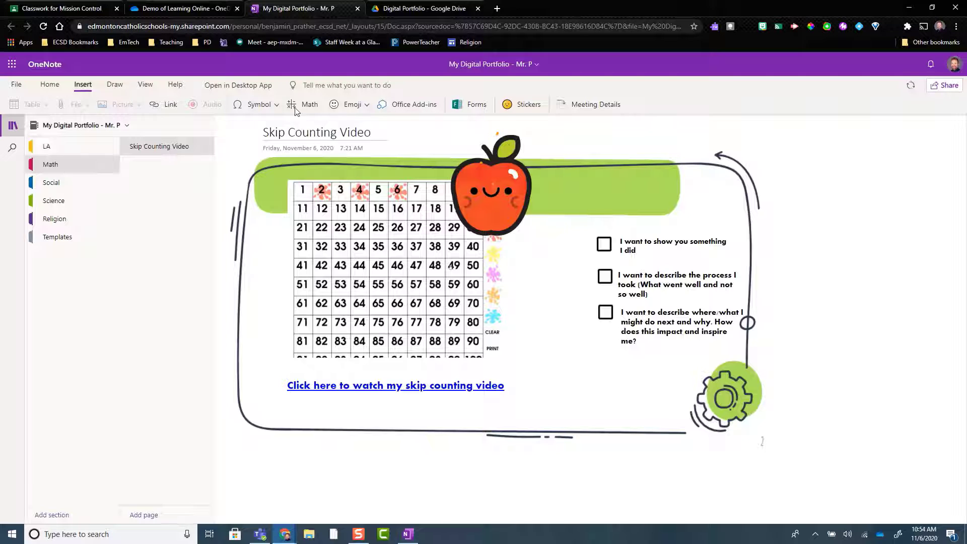
{"action": "mouse_move", "coordinate": [598, 190]}
{"action": "left_mouse_down"}
{"action": "mouse_move", "coordinate": [667, 179]}
{"action": "mouse_move", "coordinate": [574, 252]}
{"action": "mouse_move", "coordinate": [619, 182]}
{"action": "mouse_move", "coordinate": [657, 205]}
{"action": "mouse_move", "coordinate": [600, 237]}
{"action": "mouse_move", "coordinate": [635, 250]}
{"action": "left_mouse_up"}
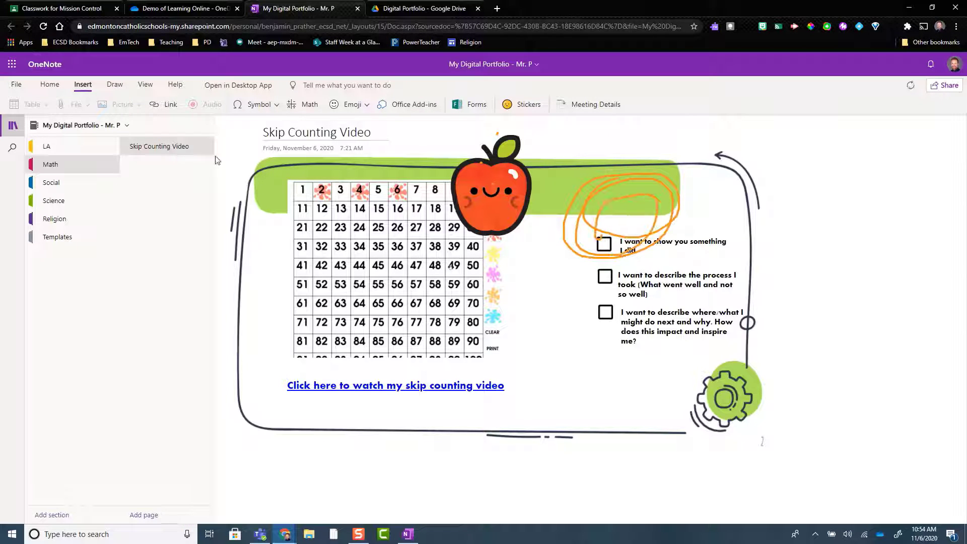
{"action": "left_click", "coordinate": [115, 84]}
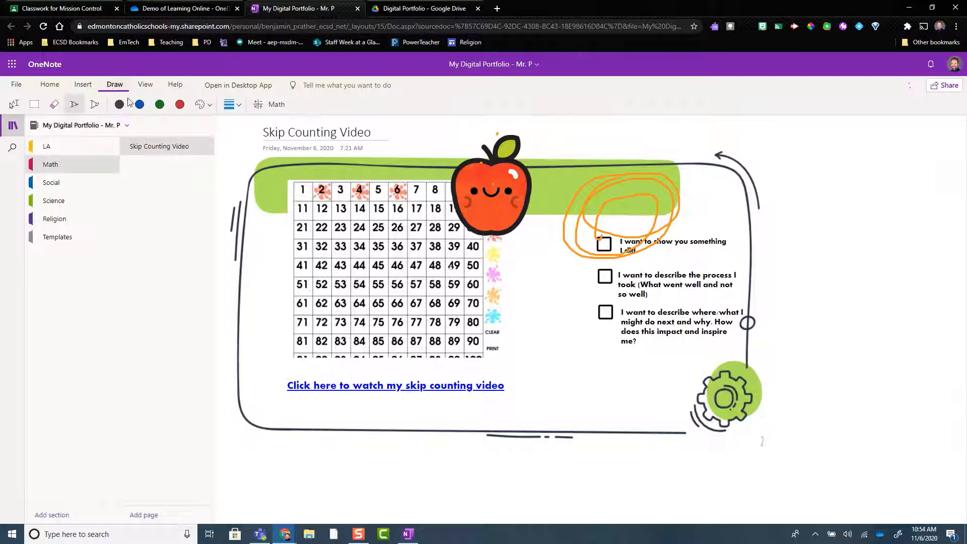
{"action": "left_click", "coordinate": [54, 104]}
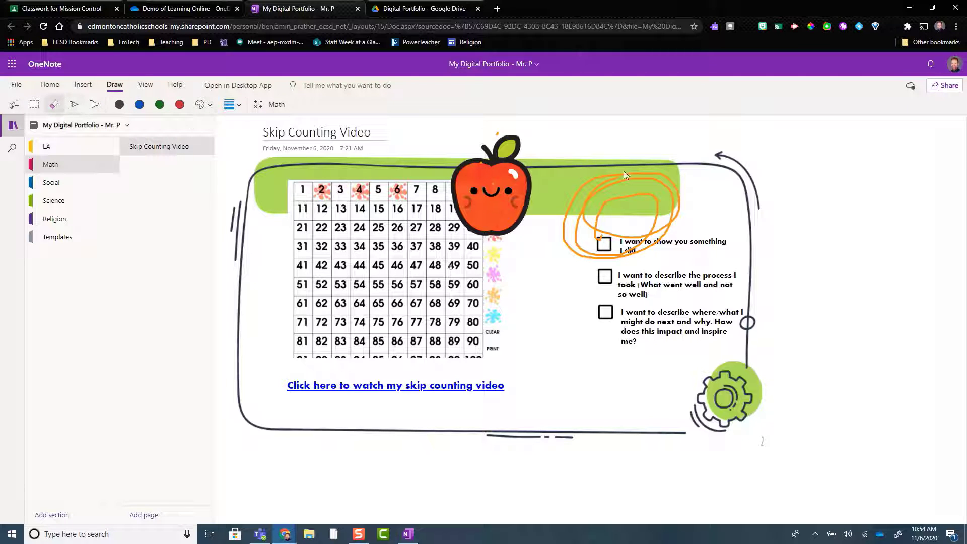
{"action": "left_click_drag", "start_coordinate": [624, 170], "coordinate": [620, 194]}
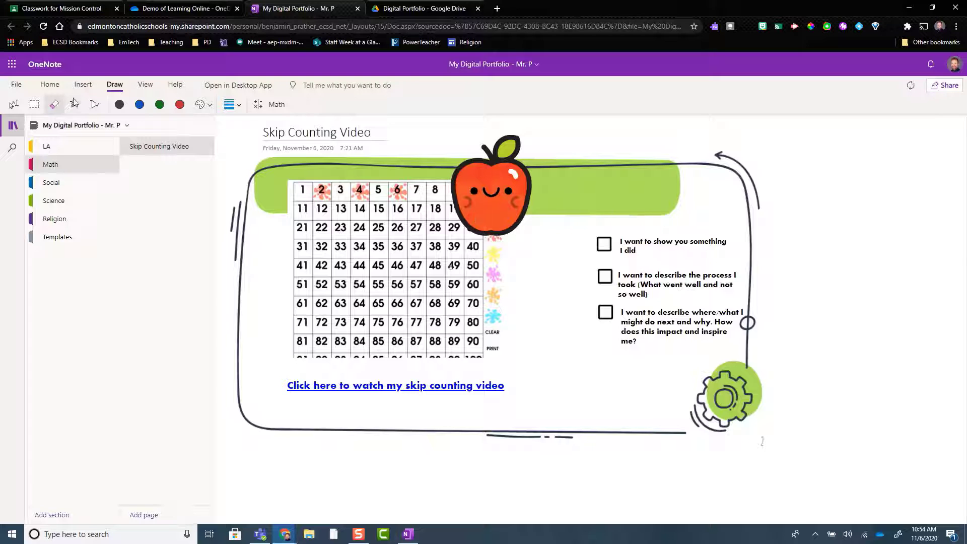
Shrink the apple sticker to checkbox size and place it over the "I want to describe where/what I might do next" checkbox
{"action": "left_click", "coordinate": [14, 105]}
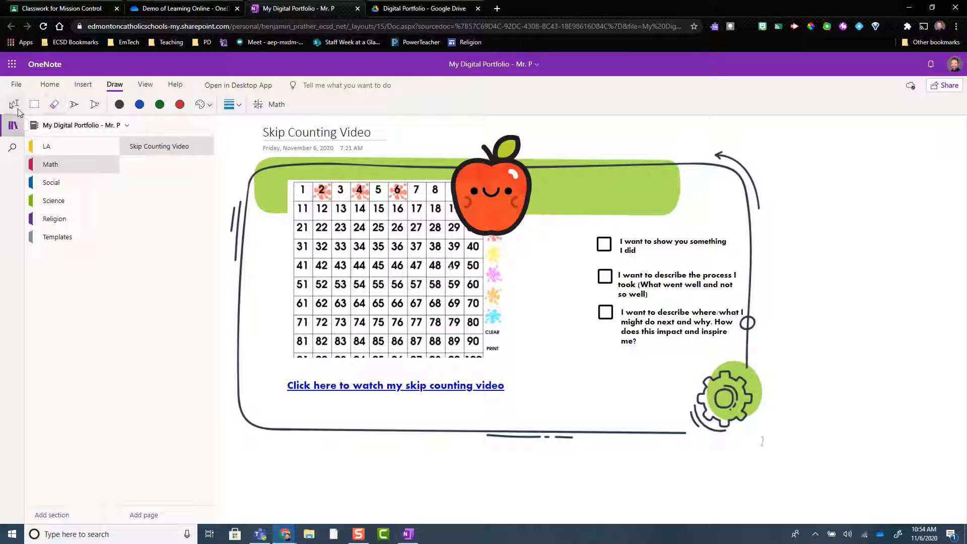
{"action": "left_click", "coordinate": [506, 168]}
{"action": "mouse_move", "coordinate": [515, 132]}
{"action": "left_mouse_down"}
{"action": "mouse_move", "coordinate": [542, 205]}
{"action": "mouse_move", "coordinate": [615, 231]}
{"action": "left_mouse_up"}
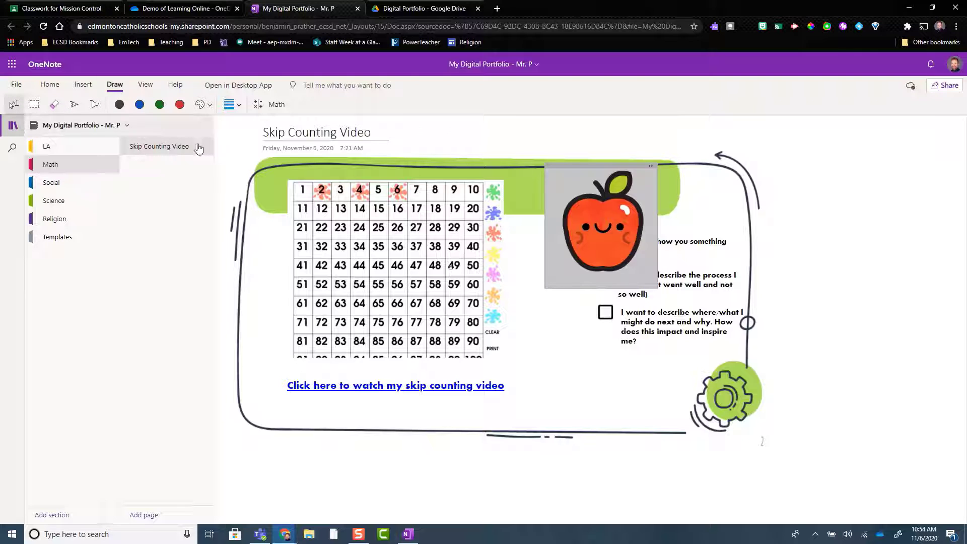
{"action": "left_click", "coordinate": [616, 261]}
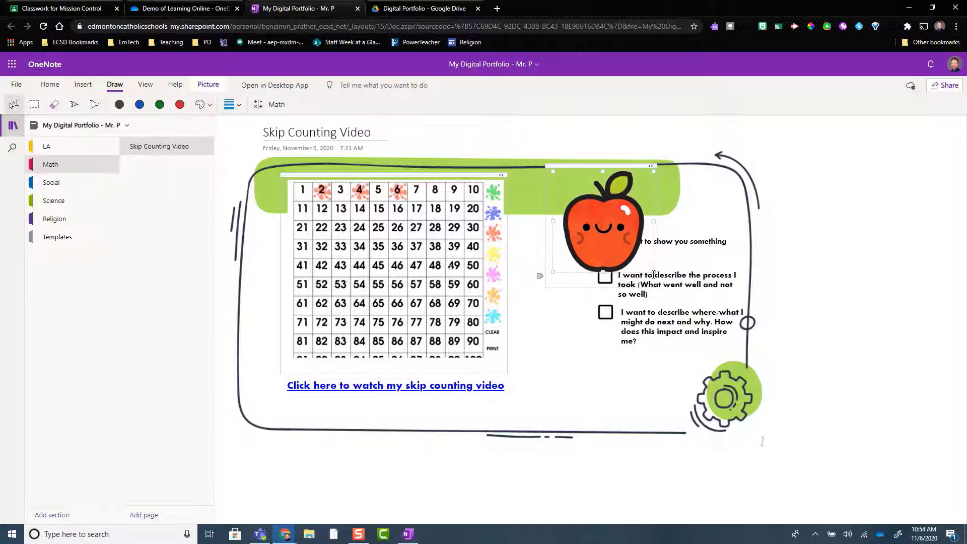
{"action": "left_click_drag", "start_coordinate": [650, 273], "coordinate": [625, 291]}
{"action": "left_click", "coordinate": [872, 310]}
{"action": "left_click", "coordinate": [833, 302]}
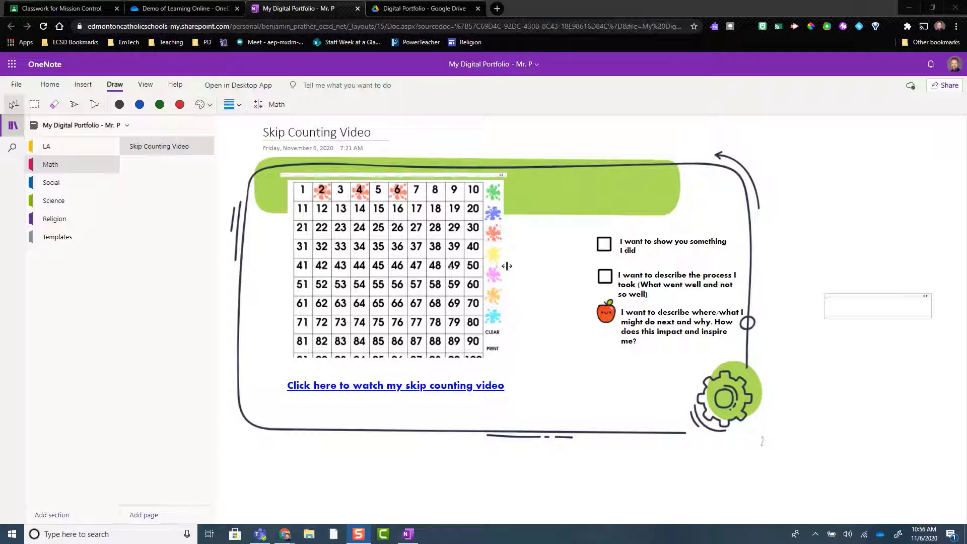
Copy all four prompts from the Templates page "Goal Setting – Answer All" and return to Math's Skip Counting Video page
{"action": "left_click", "coordinate": [56, 244]}
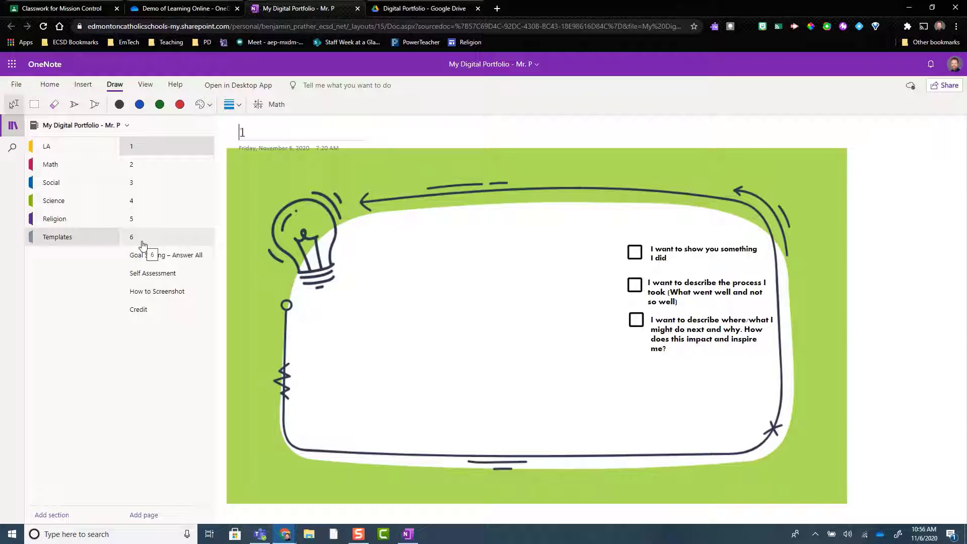
{"action": "left_click", "coordinate": [144, 253]}
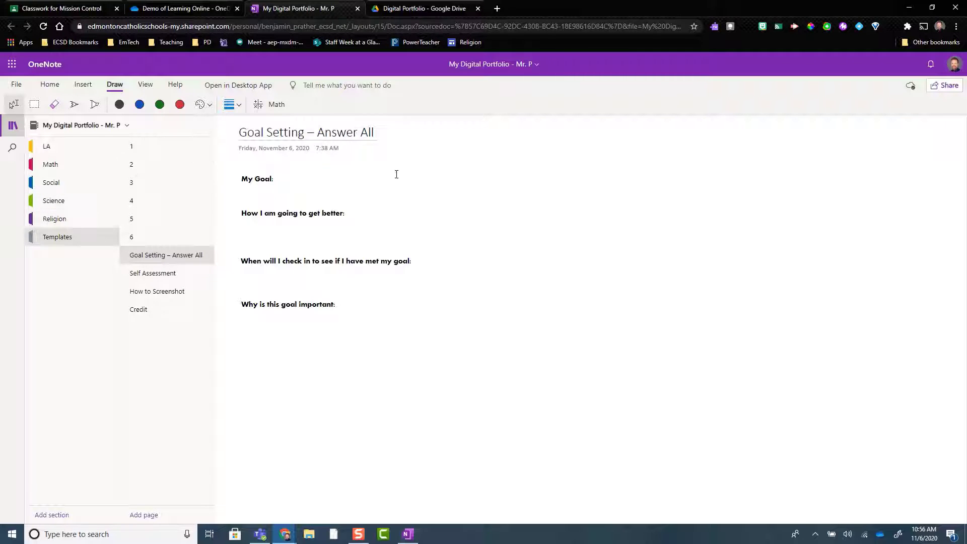
{"action": "left_click_drag", "start_coordinate": [461, 163], "coordinate": [234, 329]}
{"action": "left_click_drag", "start_coordinate": [547, 160], "coordinate": [234, 339]}
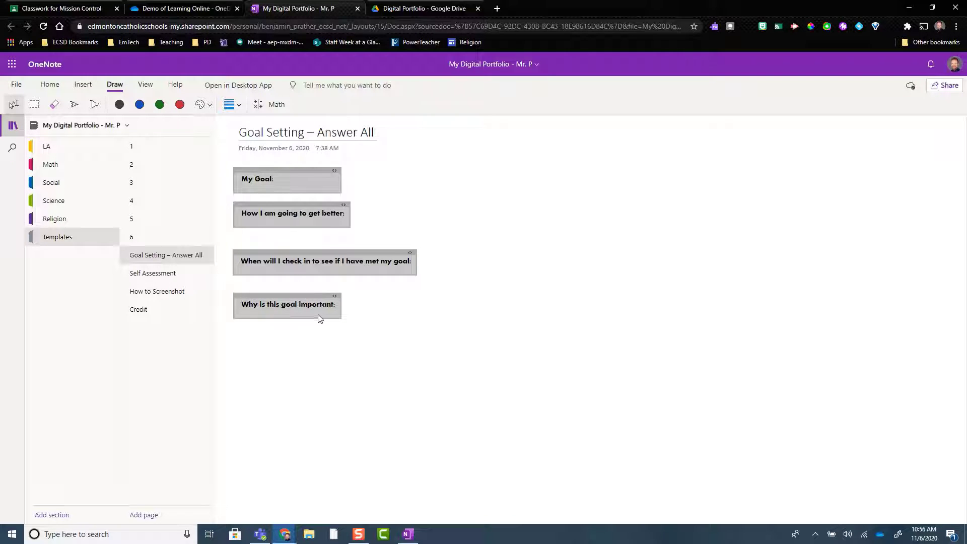
{"action": "right_click", "coordinate": [287, 173]}
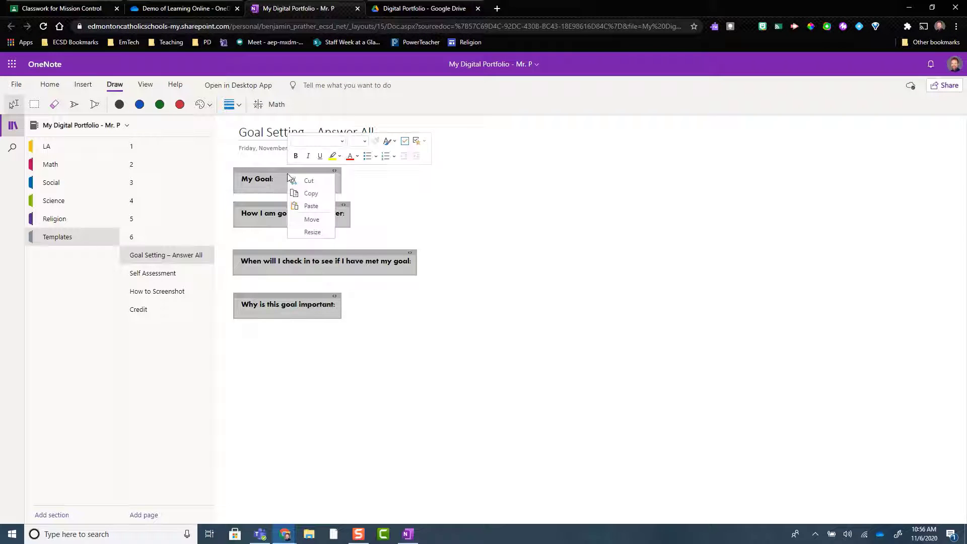
{"action": "left_click", "coordinate": [312, 194]}
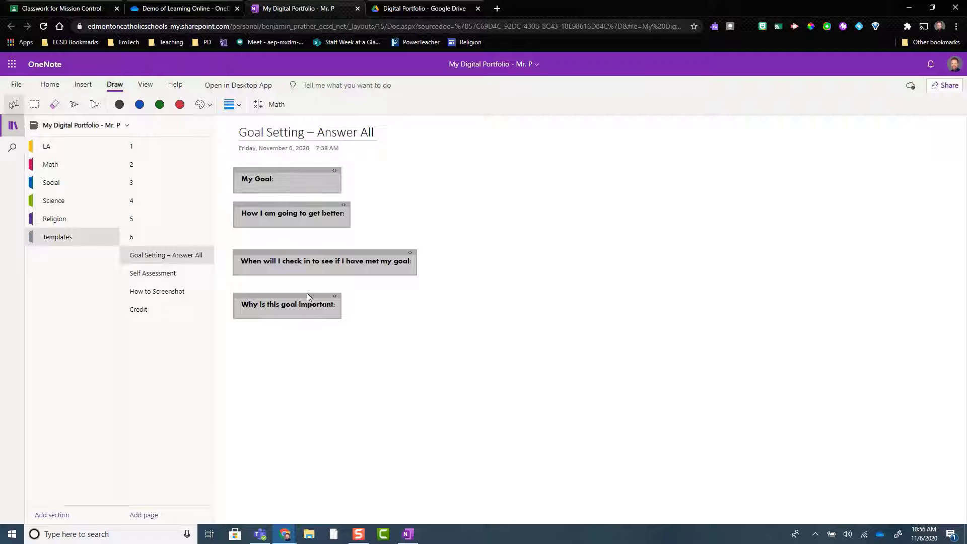
{"action": "left_click", "coordinate": [100, 153]}
{"action": "left_click", "coordinate": [80, 167]}
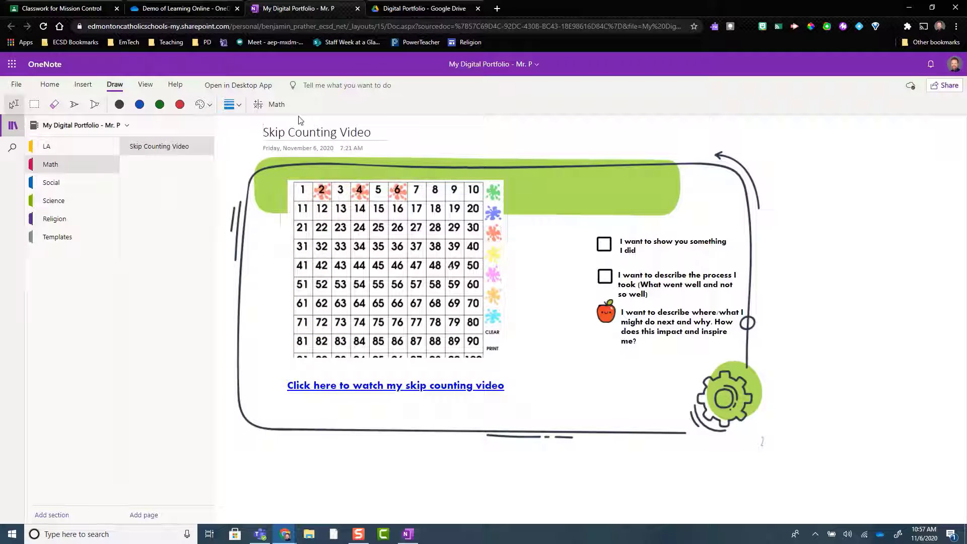
{"action": "right_click", "coordinate": [834, 209]}
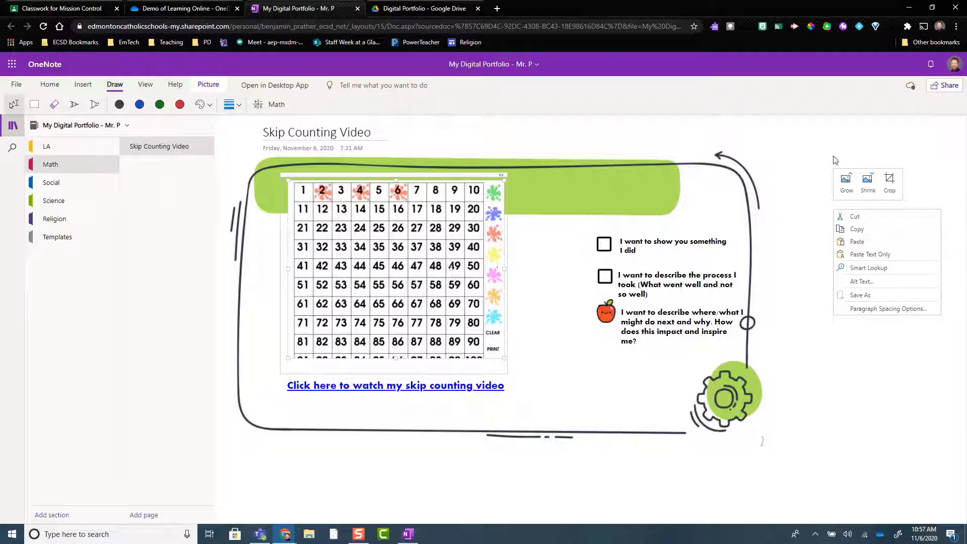
{"action": "key", "text": "Escape"}
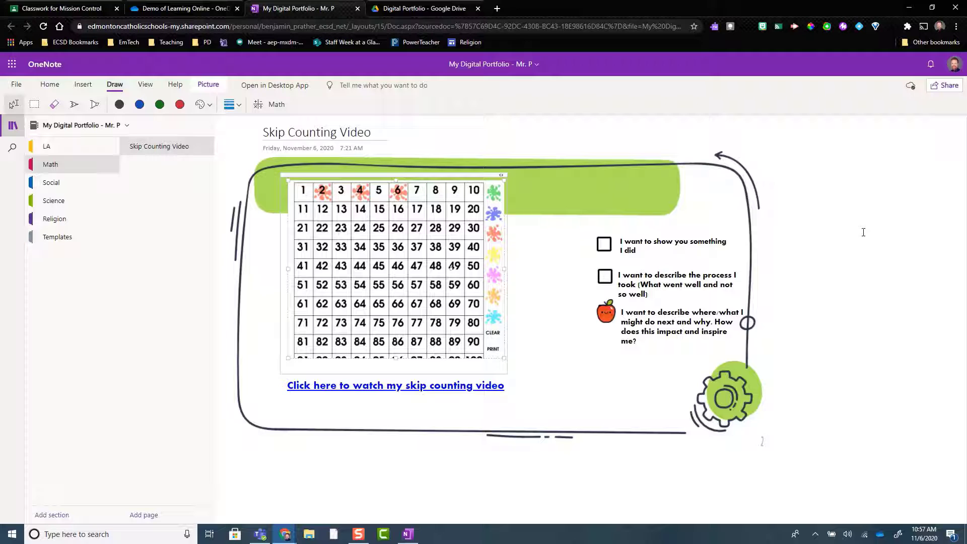
{"action": "key", "text": "Delete"}
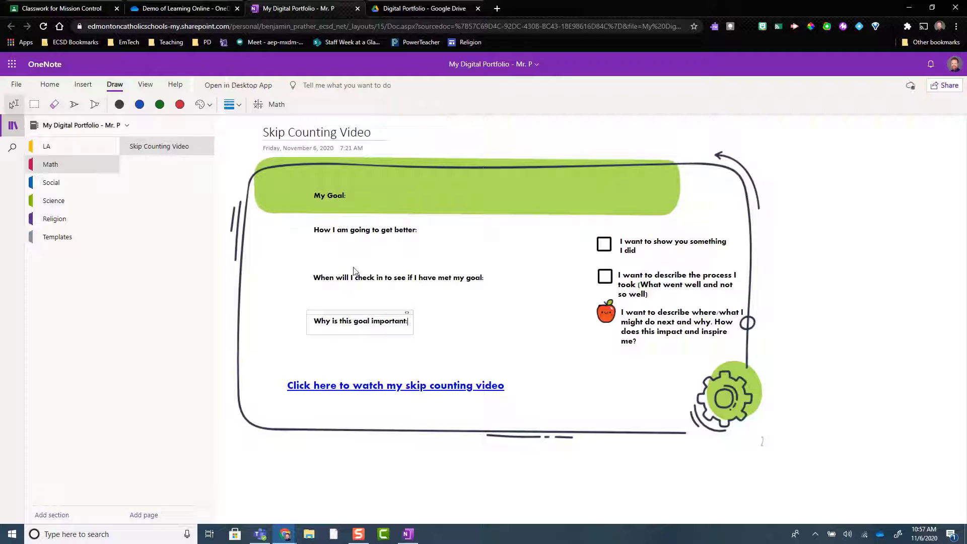
{"action": "left_click", "coordinate": [868, 275]}
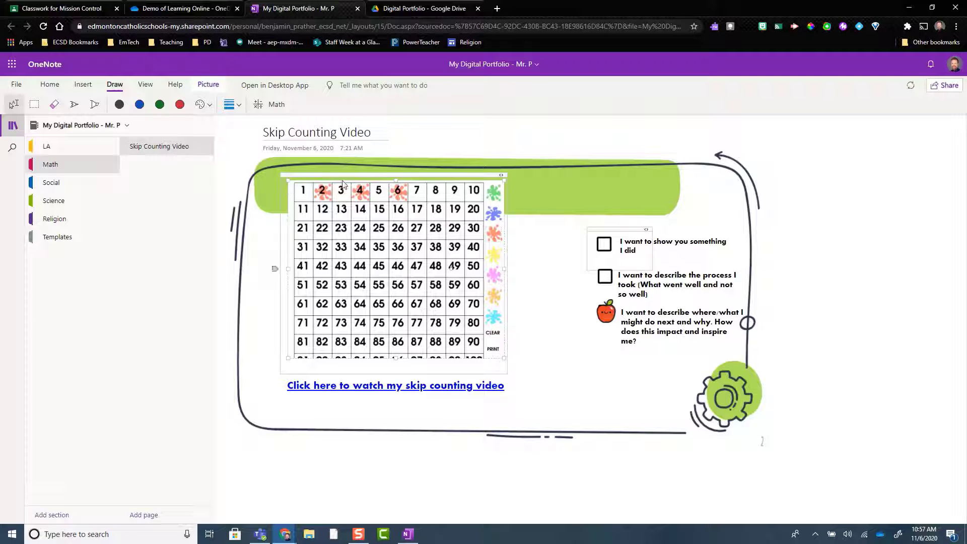
Paste the four copied goal-setting prompts onto the Skip Counting Video page, leaving the number chart in place
{"action": "left_click", "coordinate": [551, 239]}
{"action": "right_click", "coordinate": [858, 218]}
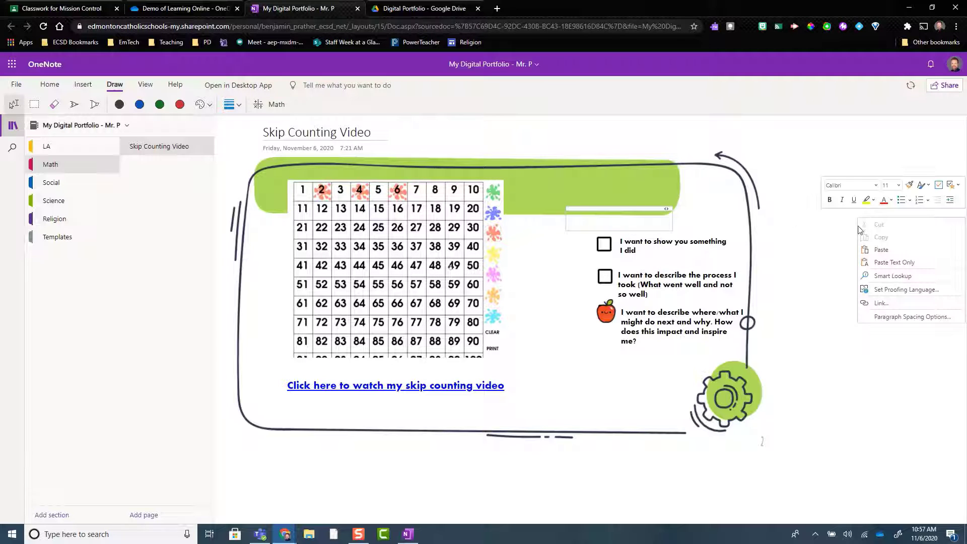
{"action": "left_click", "coordinate": [875, 251]}
{"action": "left_click", "coordinate": [558, 327]}
{"action": "key", "text": "ctrl+v"}
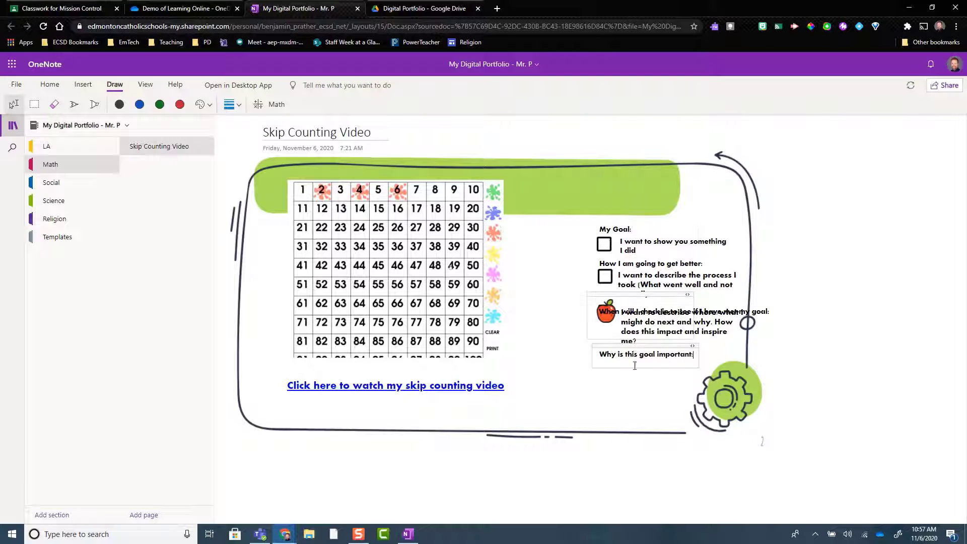
Move the four goal prompts off the checklist into a column outside the template frame, from "My Goal" down to "Why is this goal important"
{"action": "left_click_drag", "start_coordinate": [620, 221], "coordinate": [804, 186]}
{"action": "left_click_drag", "start_coordinate": [632, 253], "coordinate": [818, 234]}
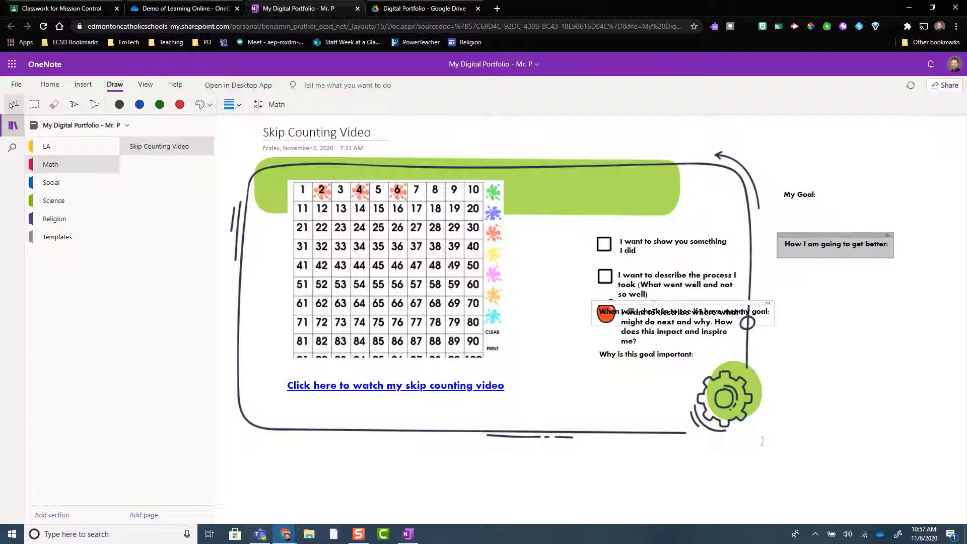
{"action": "left_click_drag", "start_coordinate": [673, 302], "coordinate": [836, 278]}
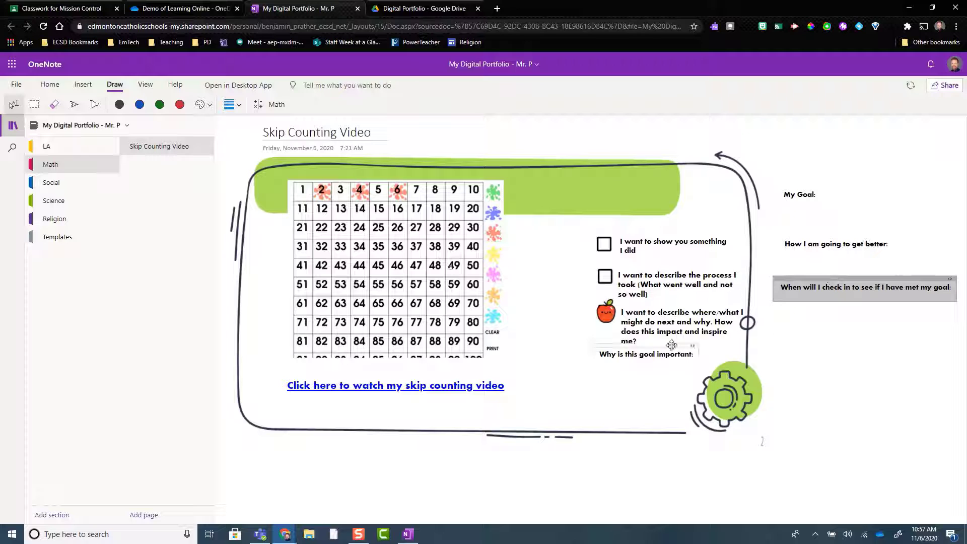
{"action": "left_click_drag", "start_coordinate": [640, 344], "coordinate": [825, 328]}
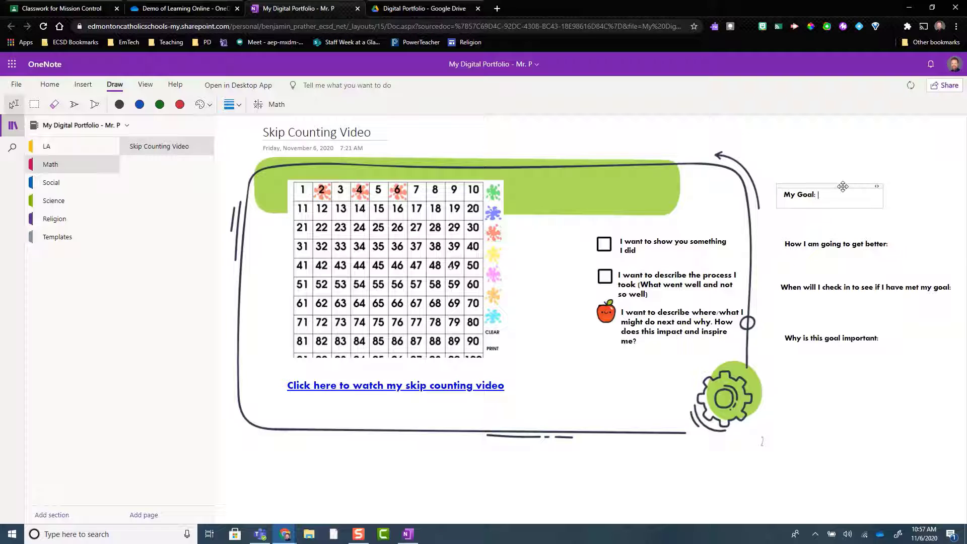
Answer the "My Goal" prompt with "Learn how to skip count backwards by fives" and narrow its text box so it wraps onto two lines
{"action": "type", "text": "cki"}
{"action": "key", "text": "BackSpace"}
{"action": "key", "text": "BackSpace"}
{"action": "key", "text": "BackSpace"}
{"action": "type", "text": "kip count backwards by "}
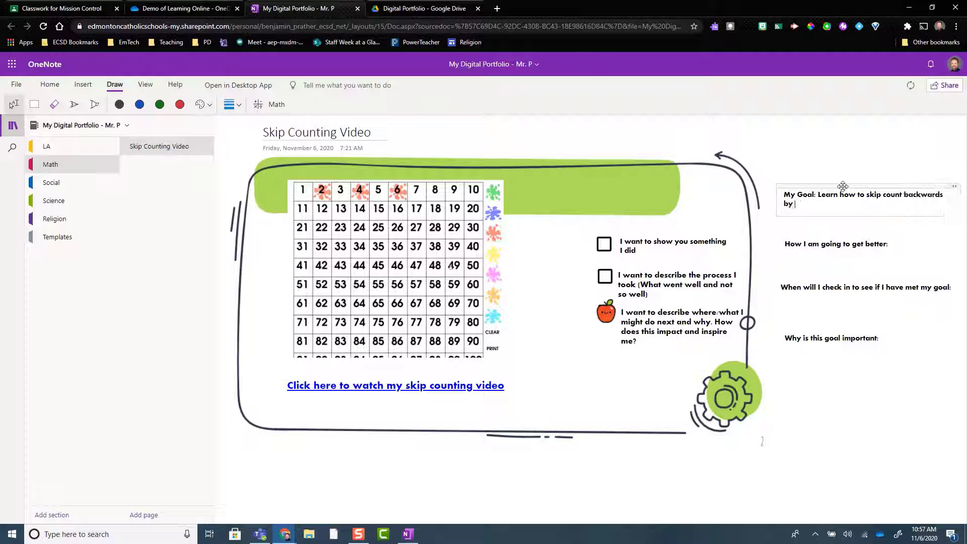
{"action": "type", "text": "ss"}
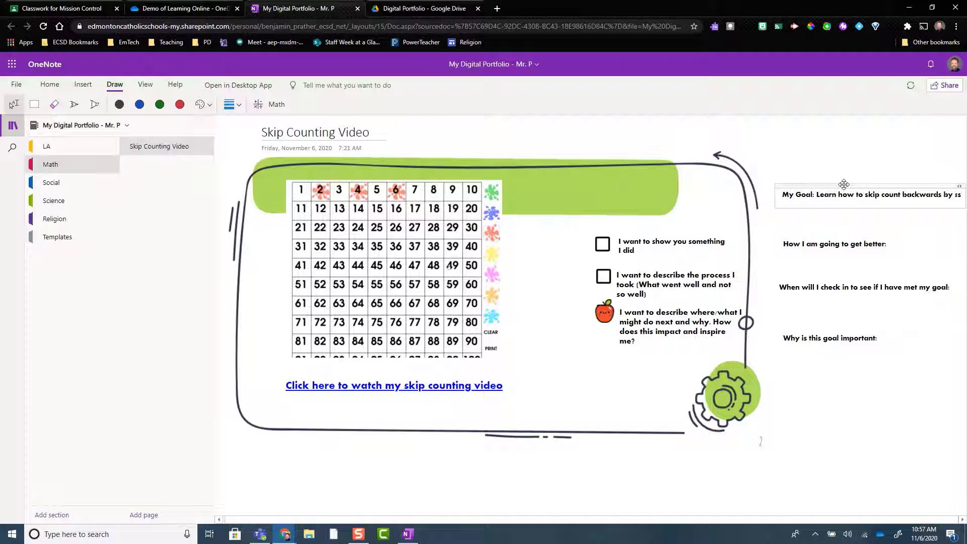
{"action": "type", "text": "ss"}
{"action": "left_click", "coordinate": [817, 196]}
{"action": "left_click_drag", "start_coordinate": [962, 198], "coordinate": [922, 200]}
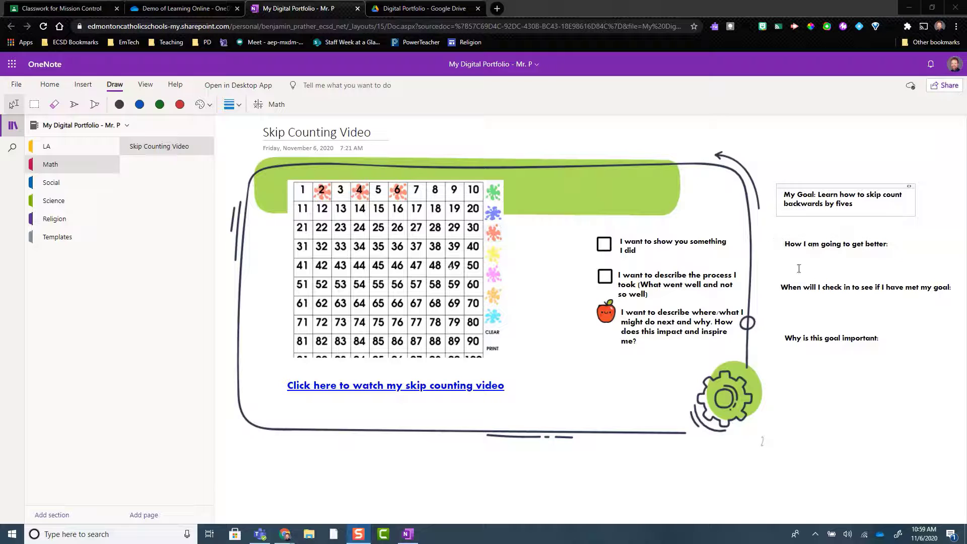
Answer "How I am going to get better" with "Start at different places and count backwards by fives" and narrow its text box to three lines
{"action": "left_click", "coordinate": [890, 247]}
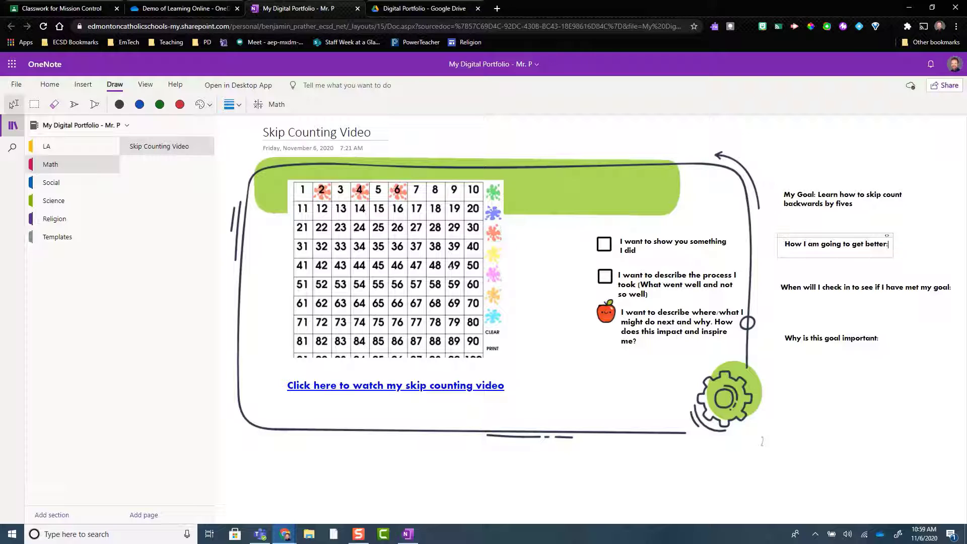
{"action": "type", "text": "Start at different places and count bac"}
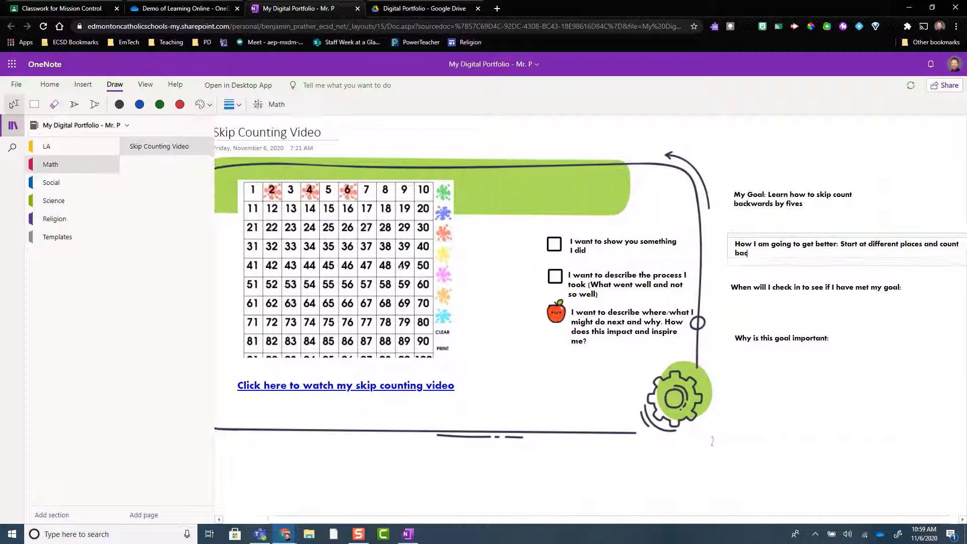
{"action": "type", "text": "kwards by "}
{"action": "type", "text": "5s"}
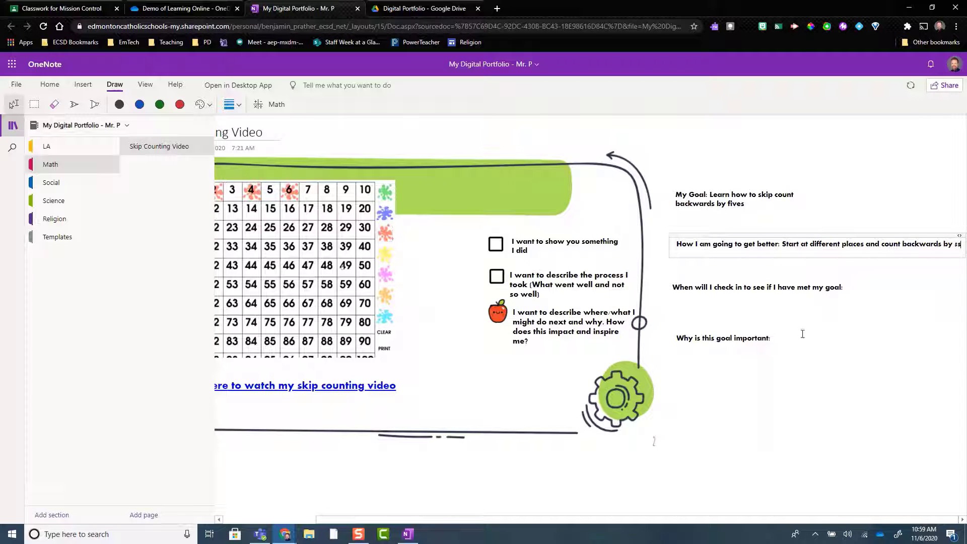
{"action": "left_click_drag", "start_coordinate": [965, 244], "coordinate": [798, 244]}
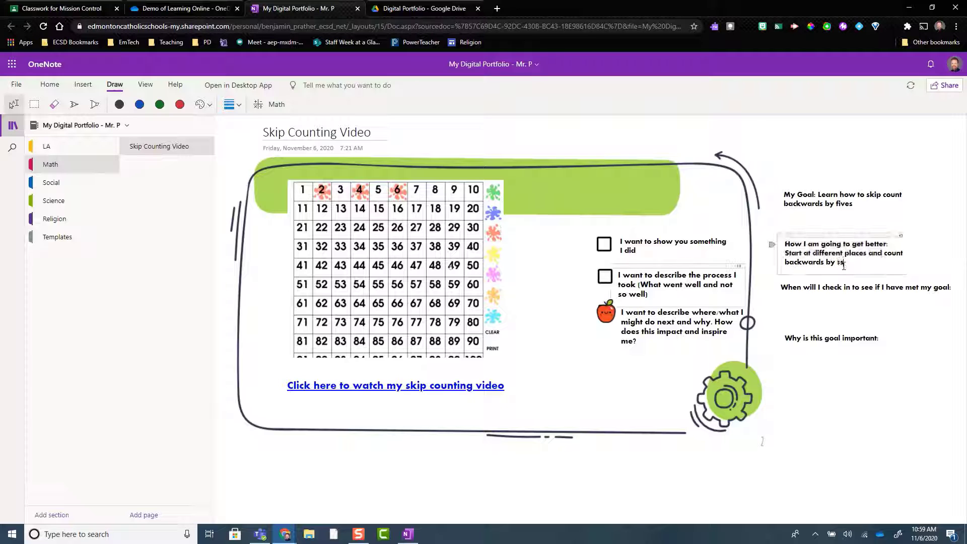
{"action": "type", "text": "five"}
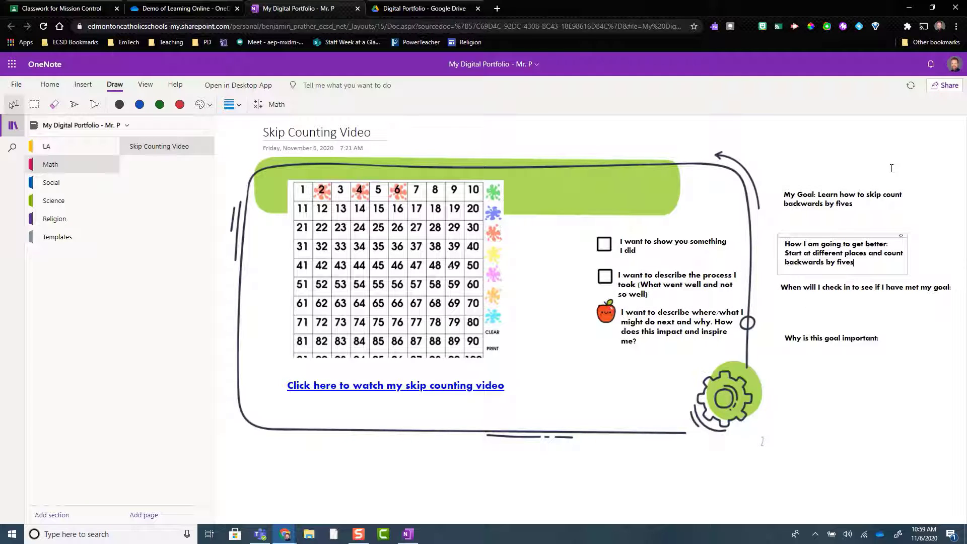
{"action": "left_click", "coordinate": [845, 153]}
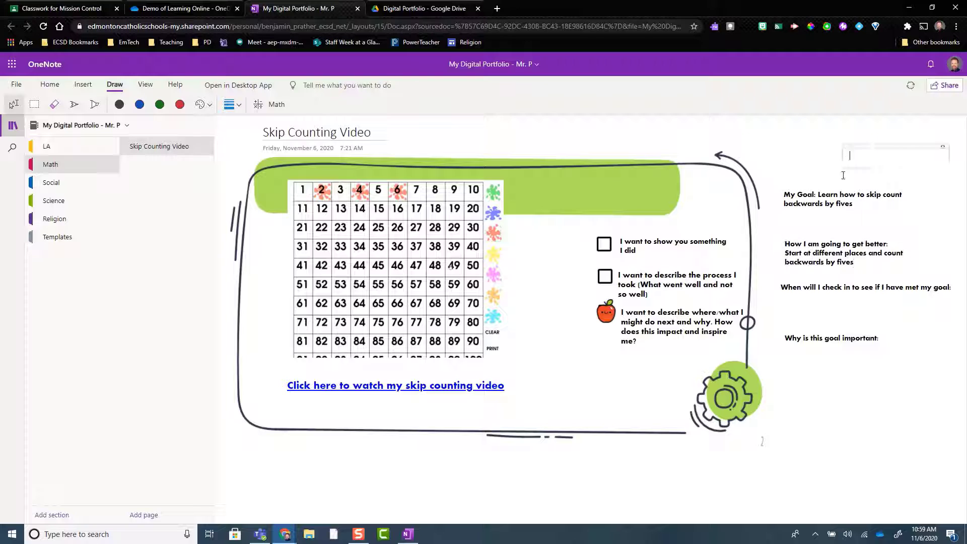
{"action": "left_click", "coordinate": [814, 348]}
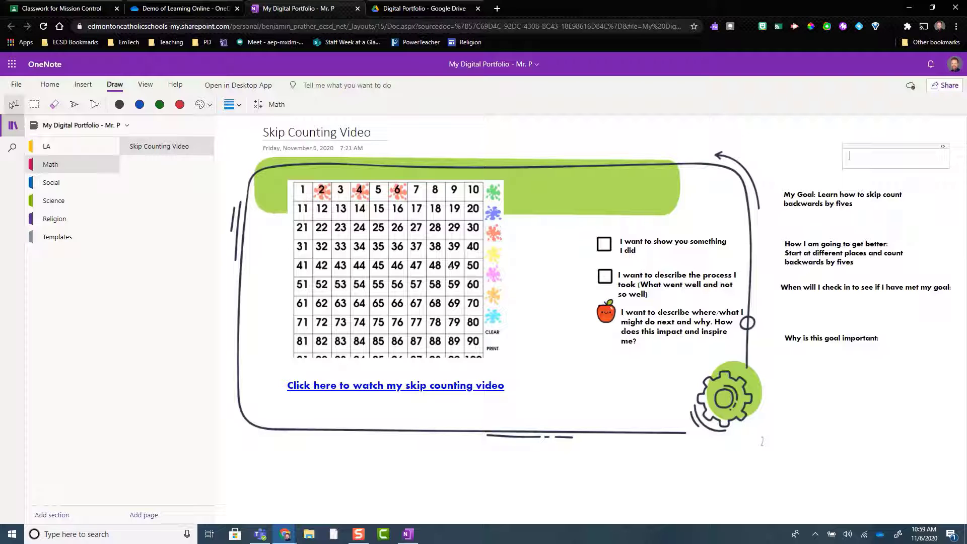
Copy the whole four-level list with its closing explanation from the Templates section's Self Assessment page
{"action": "left_click", "coordinate": [66, 237]}
{"action": "left_click", "coordinate": [158, 273]}
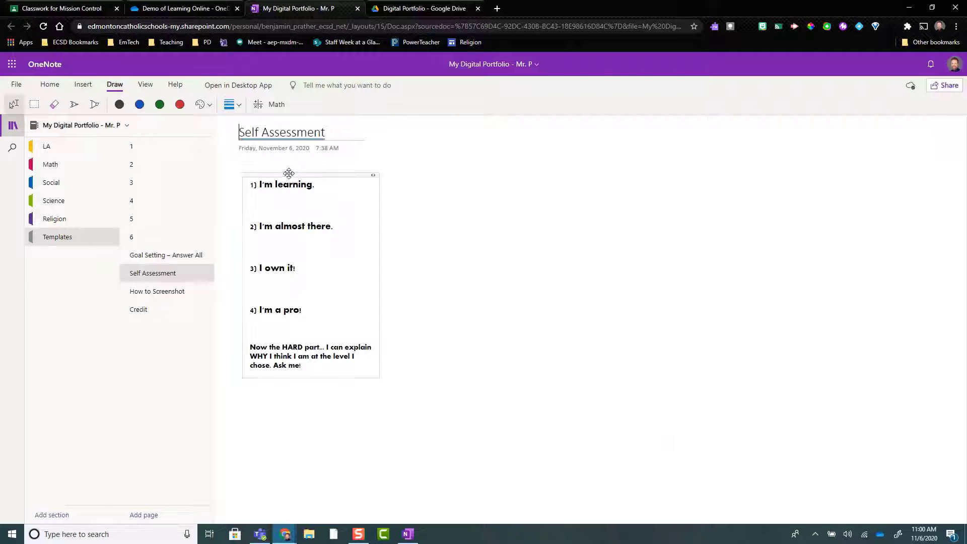
{"action": "left_click", "coordinate": [293, 173]}
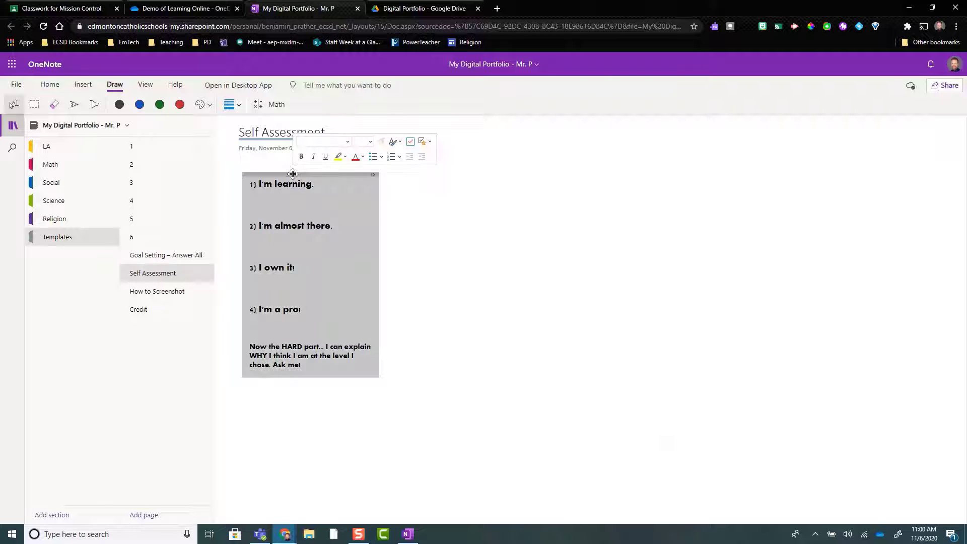
{"action": "right_click", "coordinate": [293, 174]}
{"action": "key", "text": "Escape"}
{"action": "left_click_drag", "start_coordinate": [524, 186], "coordinate": [240, 433]}
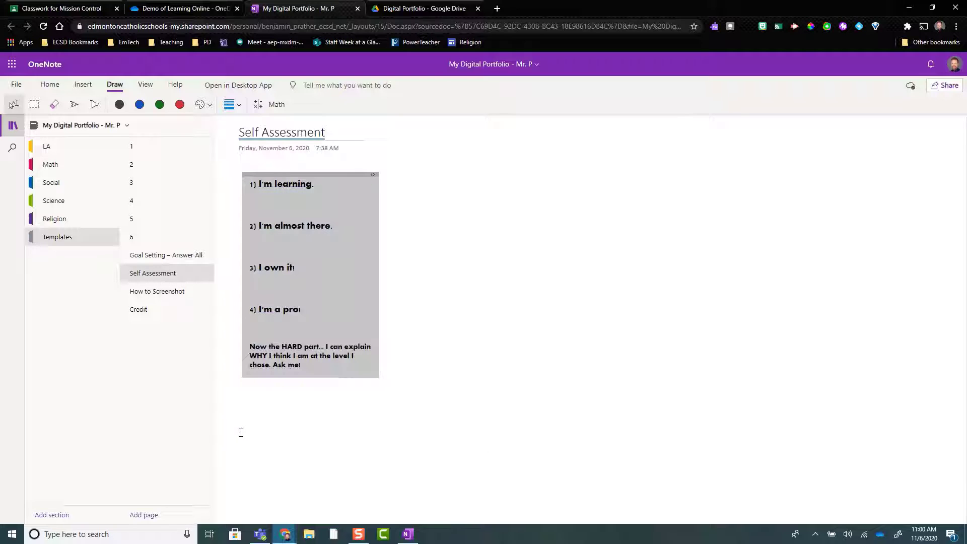
{"action": "right_click", "coordinate": [346, 176]}
{"action": "left_click", "coordinate": [357, 194]}
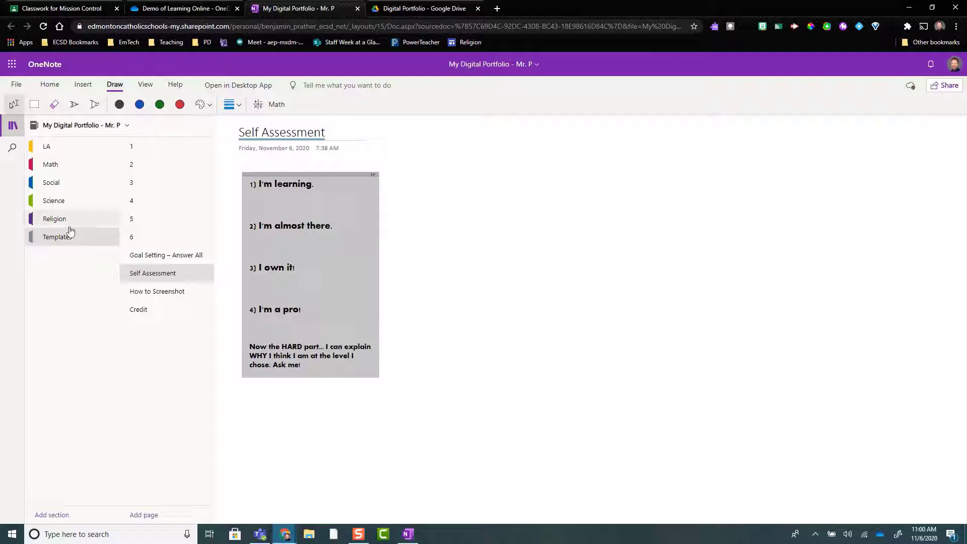
Paste the copied self-assessment list onto the LA section's How to Writing page, outside the green template
{"action": "left_click", "coordinate": [65, 147]}
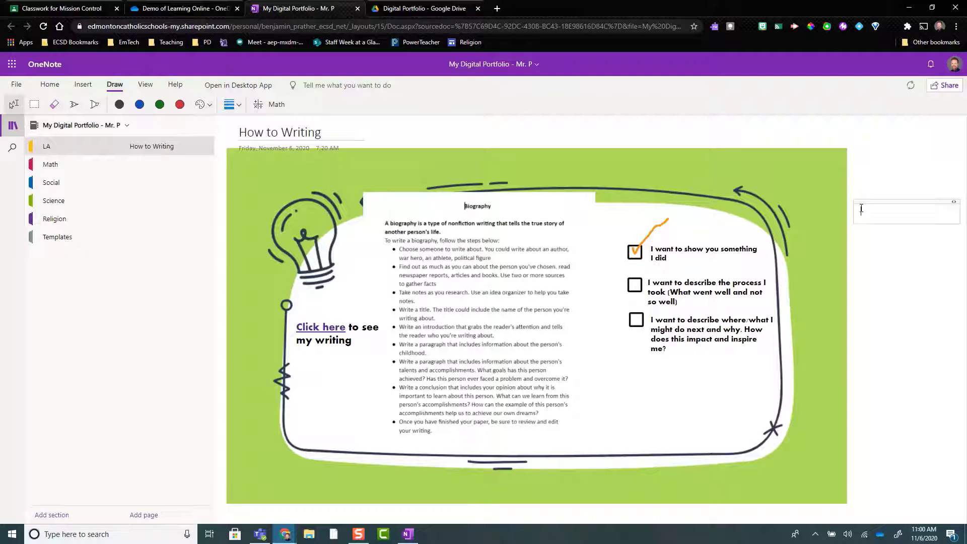
{"action": "right_click", "coordinate": [860, 186]}
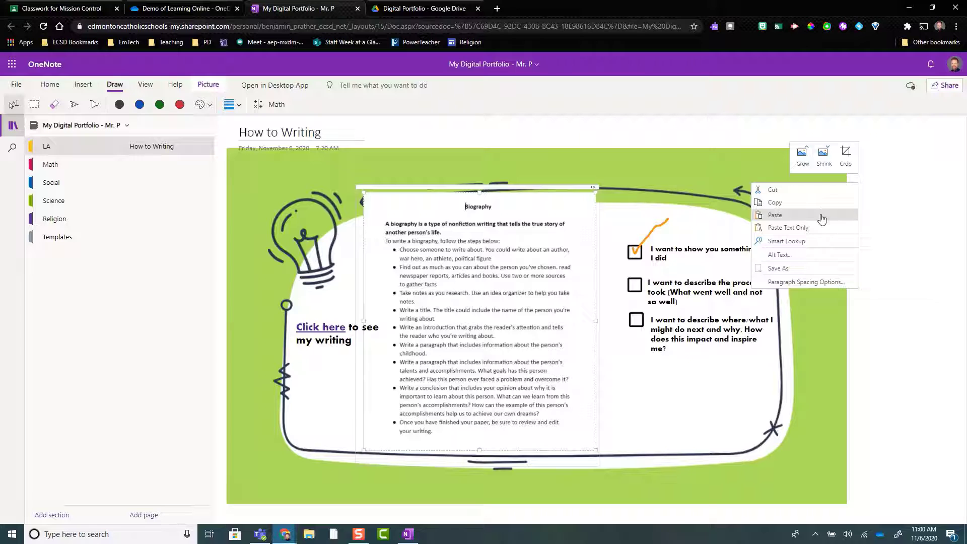
{"action": "left_click", "coordinate": [804, 216]}
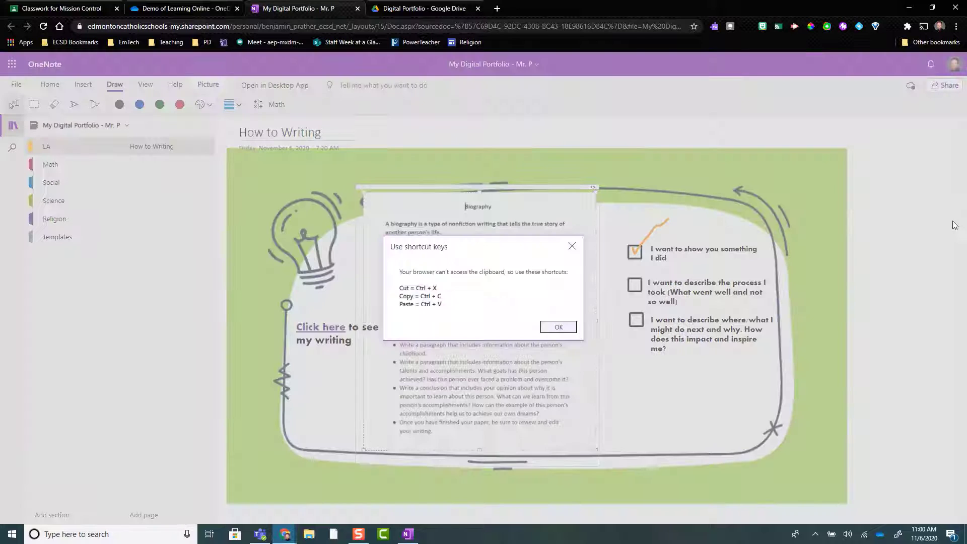
{"action": "left_click", "coordinate": [558, 326]}
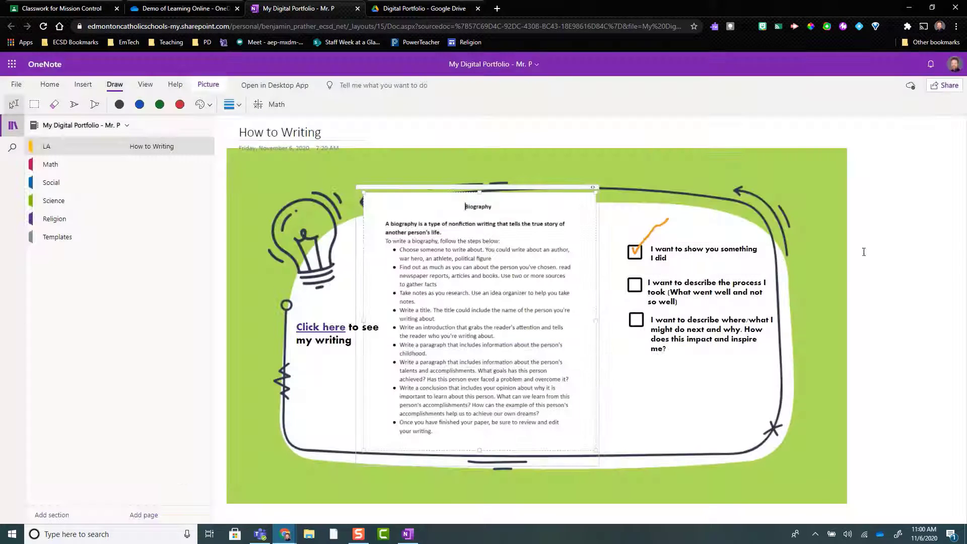
{"action": "key", "text": "ctrl+v"}
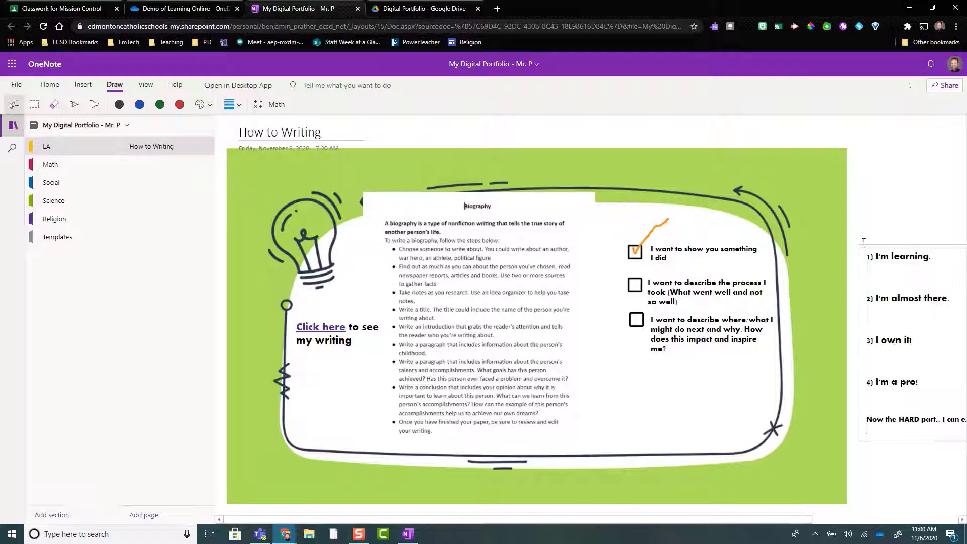
Narrow the self-assessment text box so its closing sentence wraps onto two lines, and place it outside the green template, beside the checklist
{"action": "left_click_drag", "start_coordinate": [878, 247], "coordinate": [630, 351]}
{"action": "scroll", "coordinate": [609, 364], "scroll_direction": "down", "scroll_amount": 1}
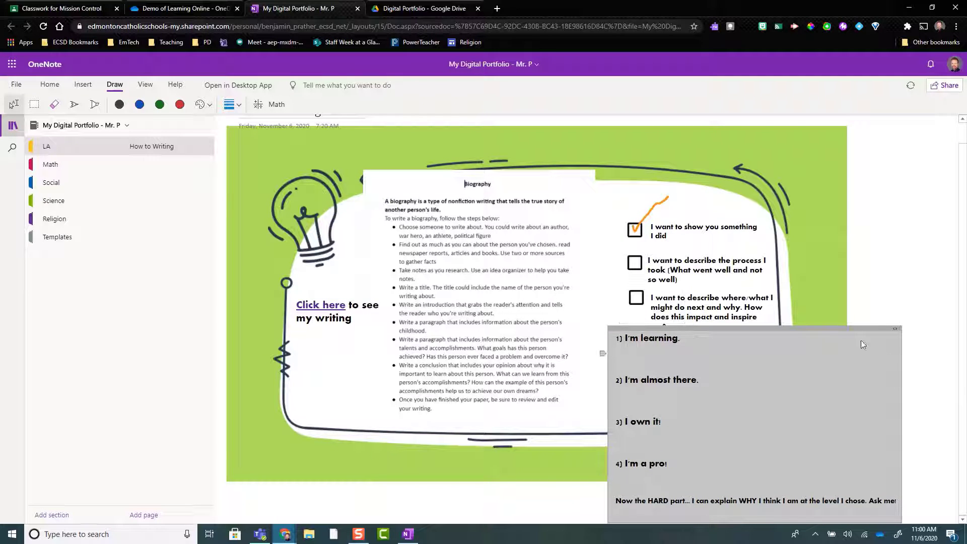
{"action": "left_click_drag", "start_coordinate": [849, 328], "coordinate": [841, 251]}
{"action": "scroll", "coordinate": [918, 433], "scroll_direction": "up", "scroll_amount": 1}
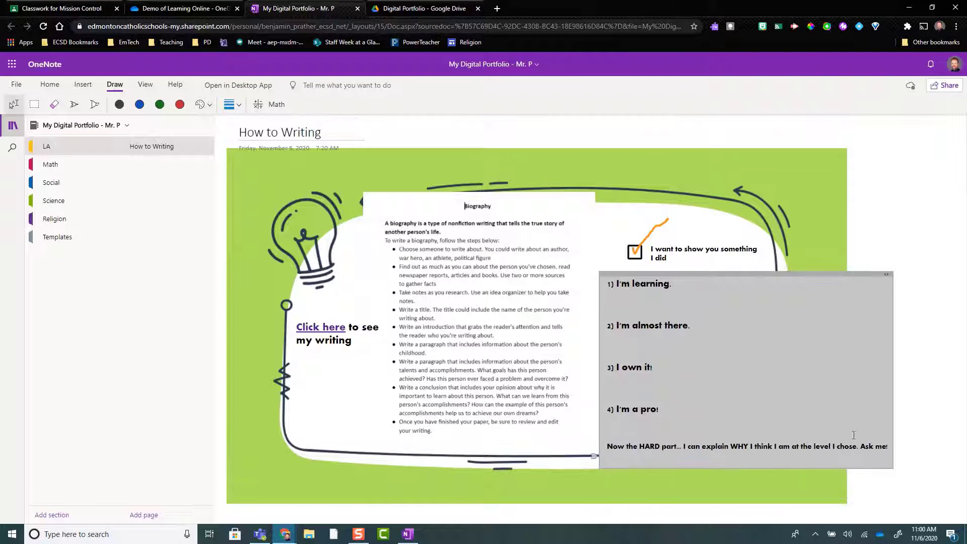
{"action": "left_click", "coordinate": [879, 428]}
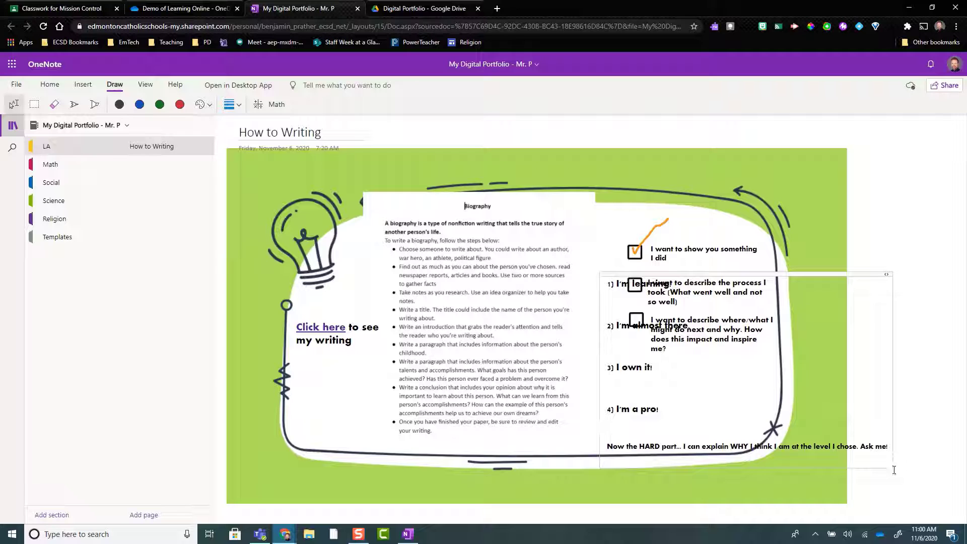
{"action": "left_click_drag", "start_coordinate": [890, 465], "coordinate": [767, 460]}
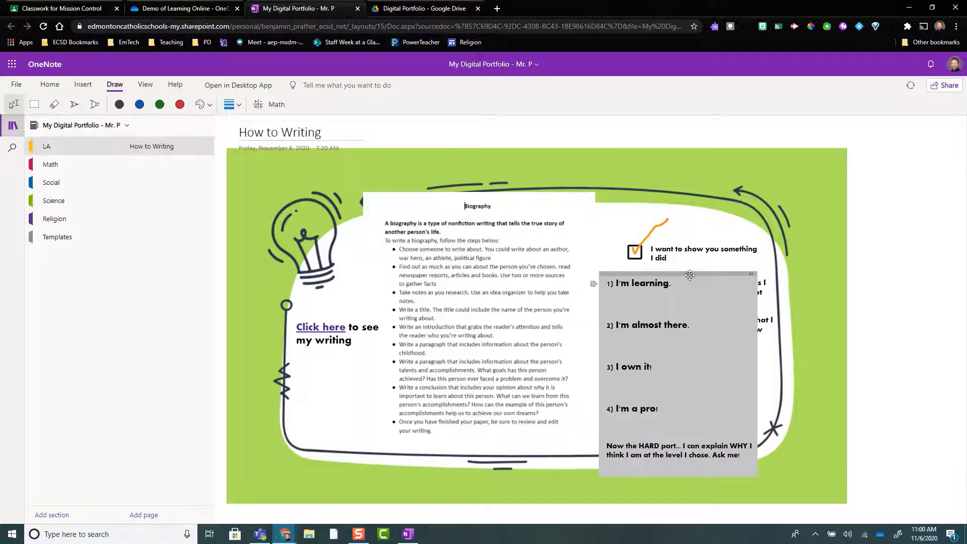
{"action": "left_click", "coordinate": [922, 248]}
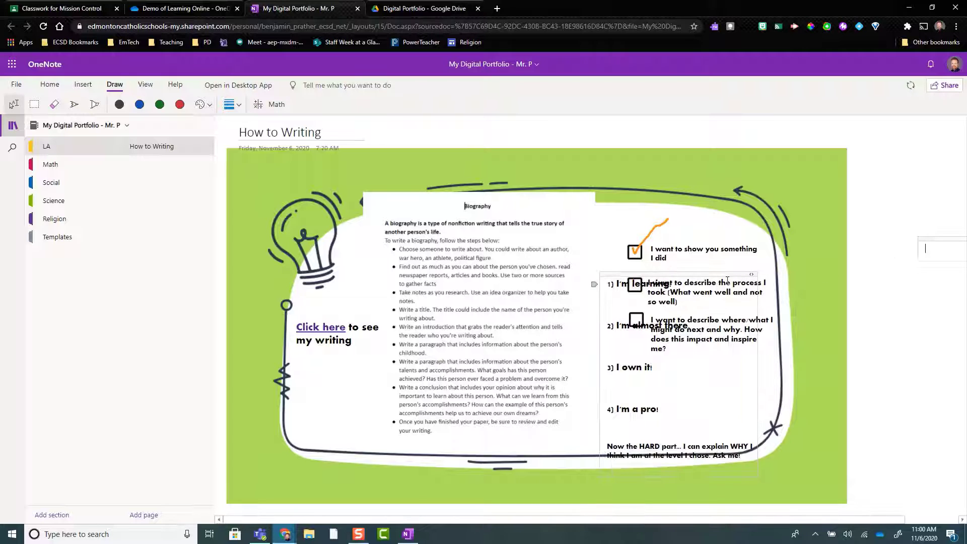
{"action": "left_click_drag", "start_coordinate": [724, 275], "coordinate": [816, 173]}
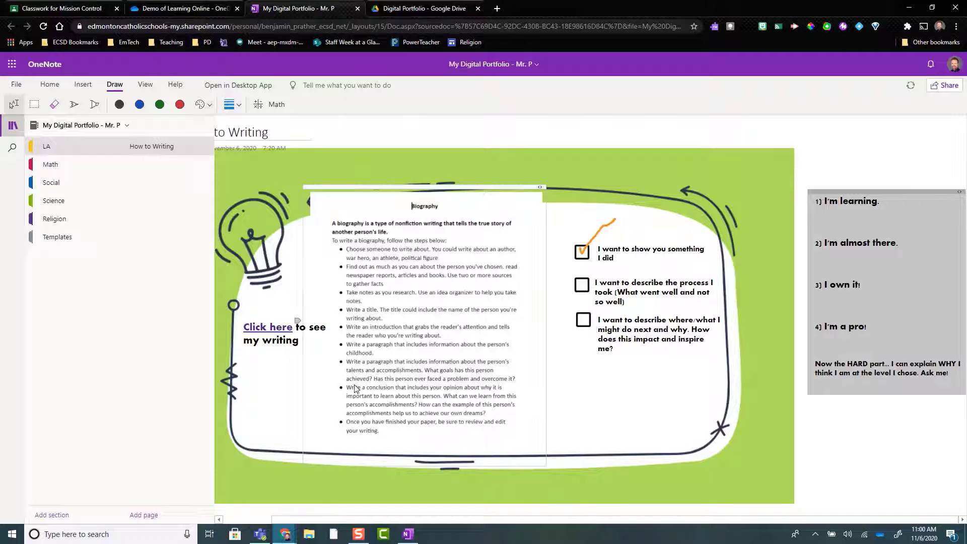
{"action": "left_click", "coordinate": [873, 243]}
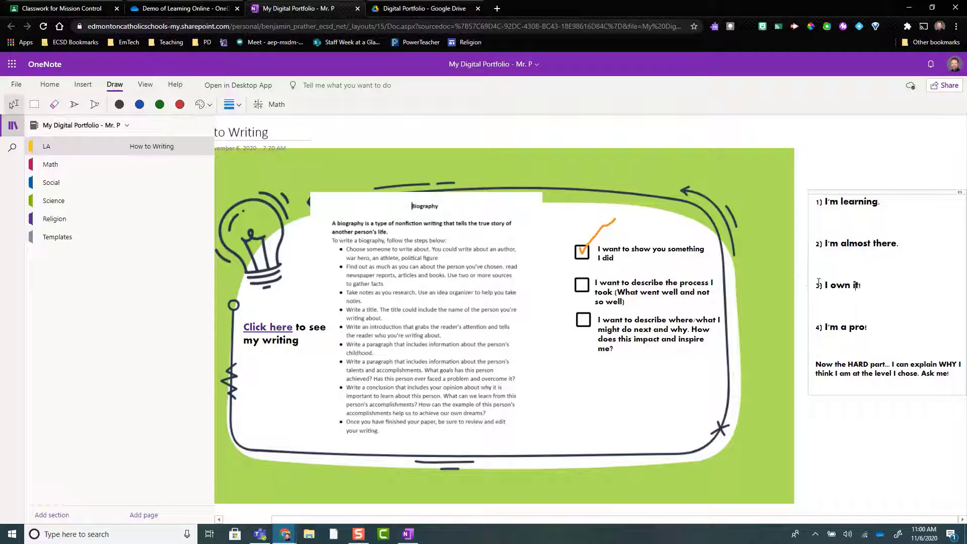